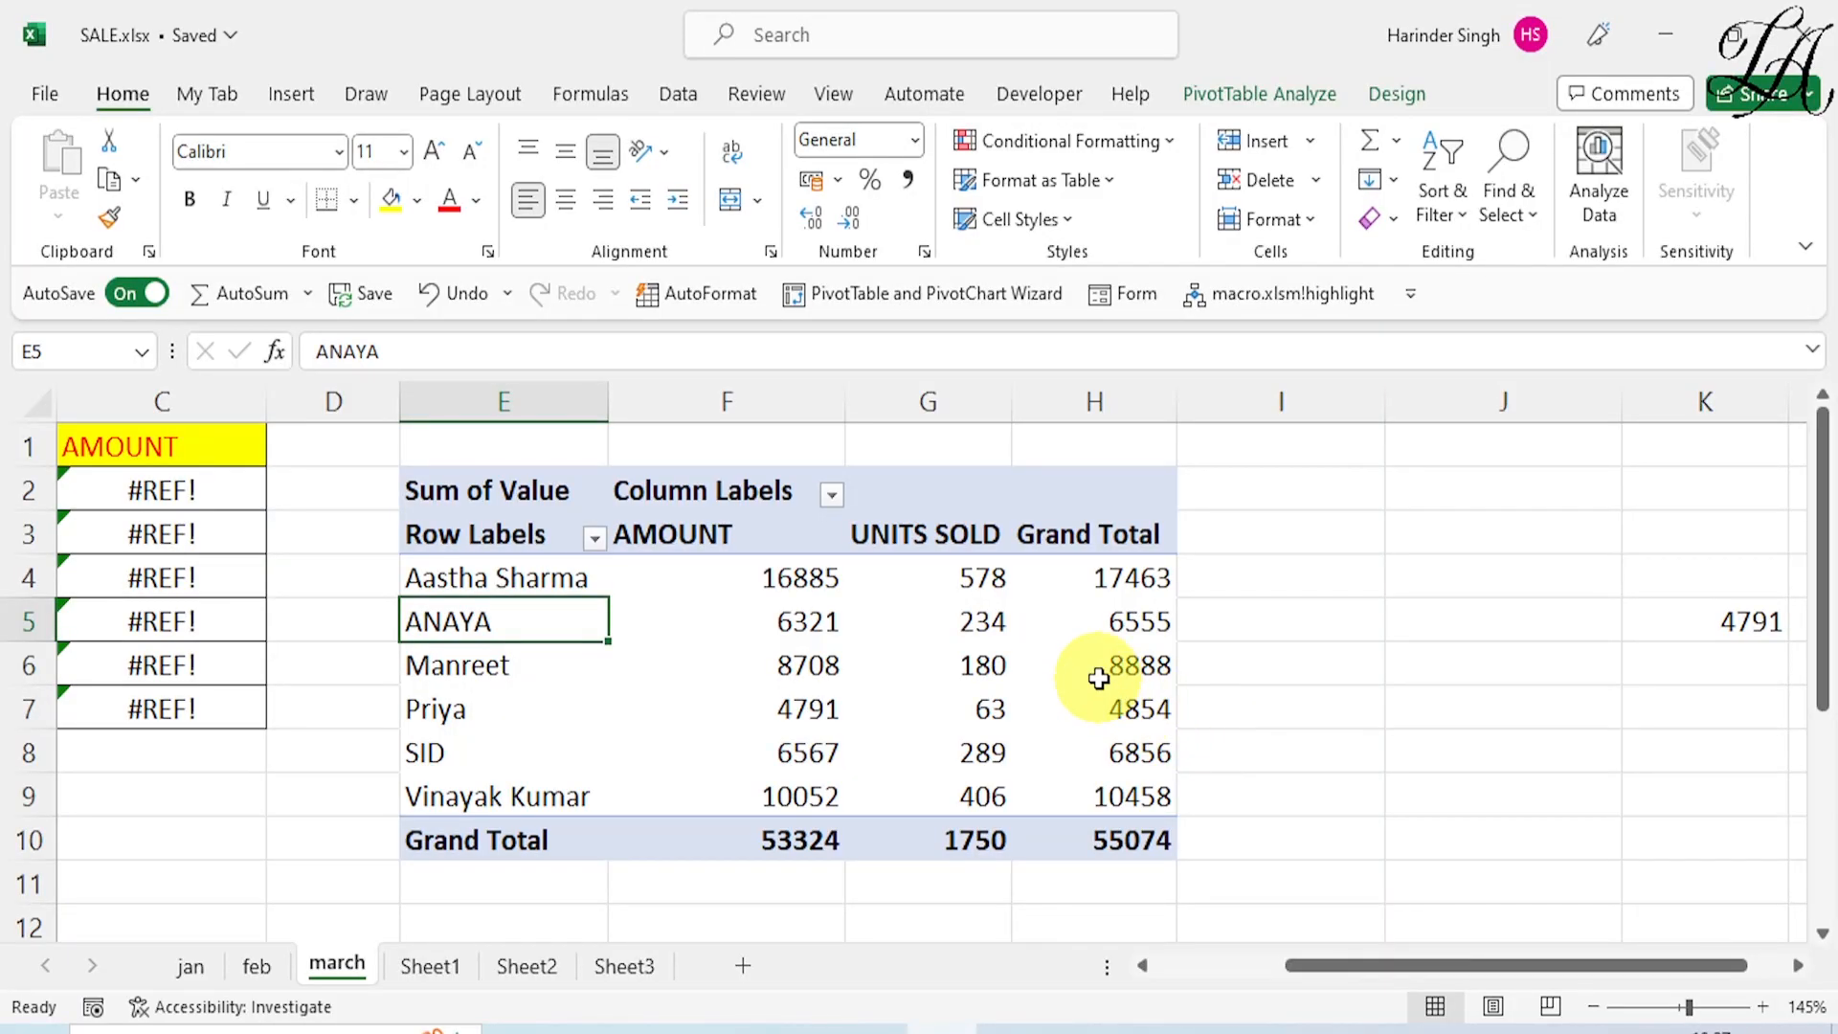
Step: Add the Camera command from Commands Not in the Ribbon to a new custom group on the Home tab
mouse_move(1098, 678)
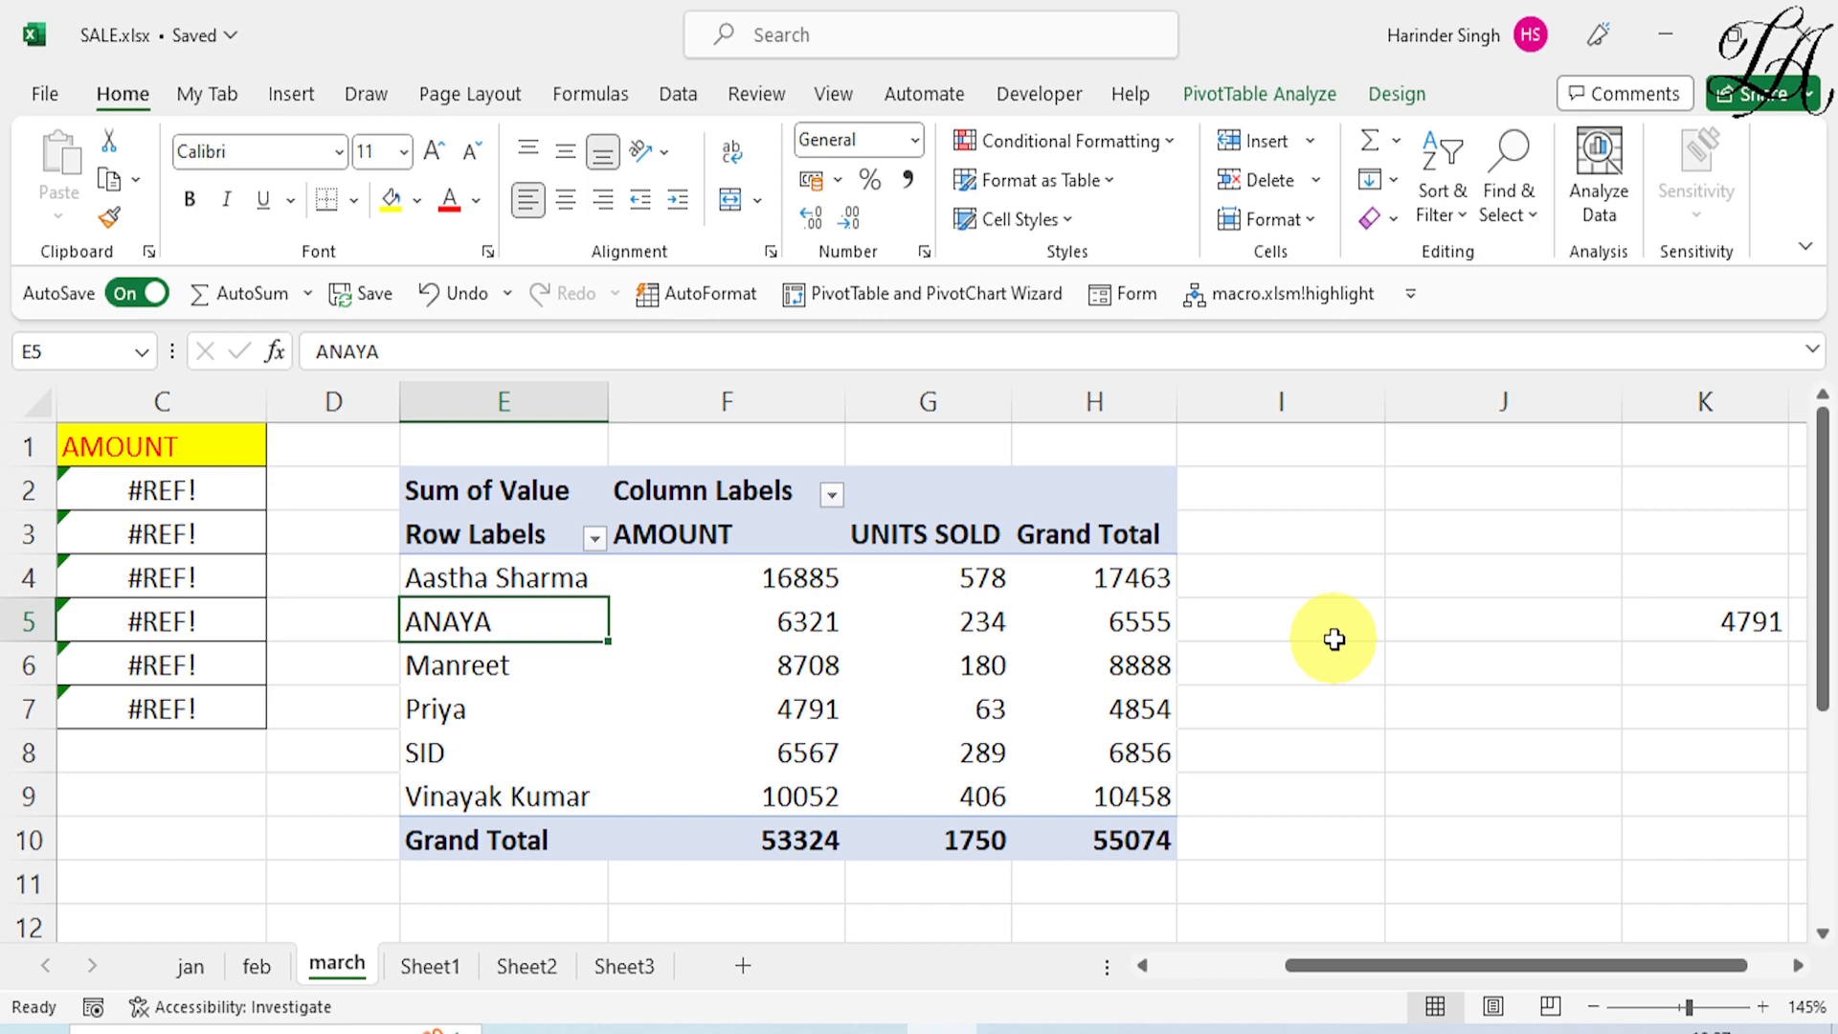
right_click(723, 251)
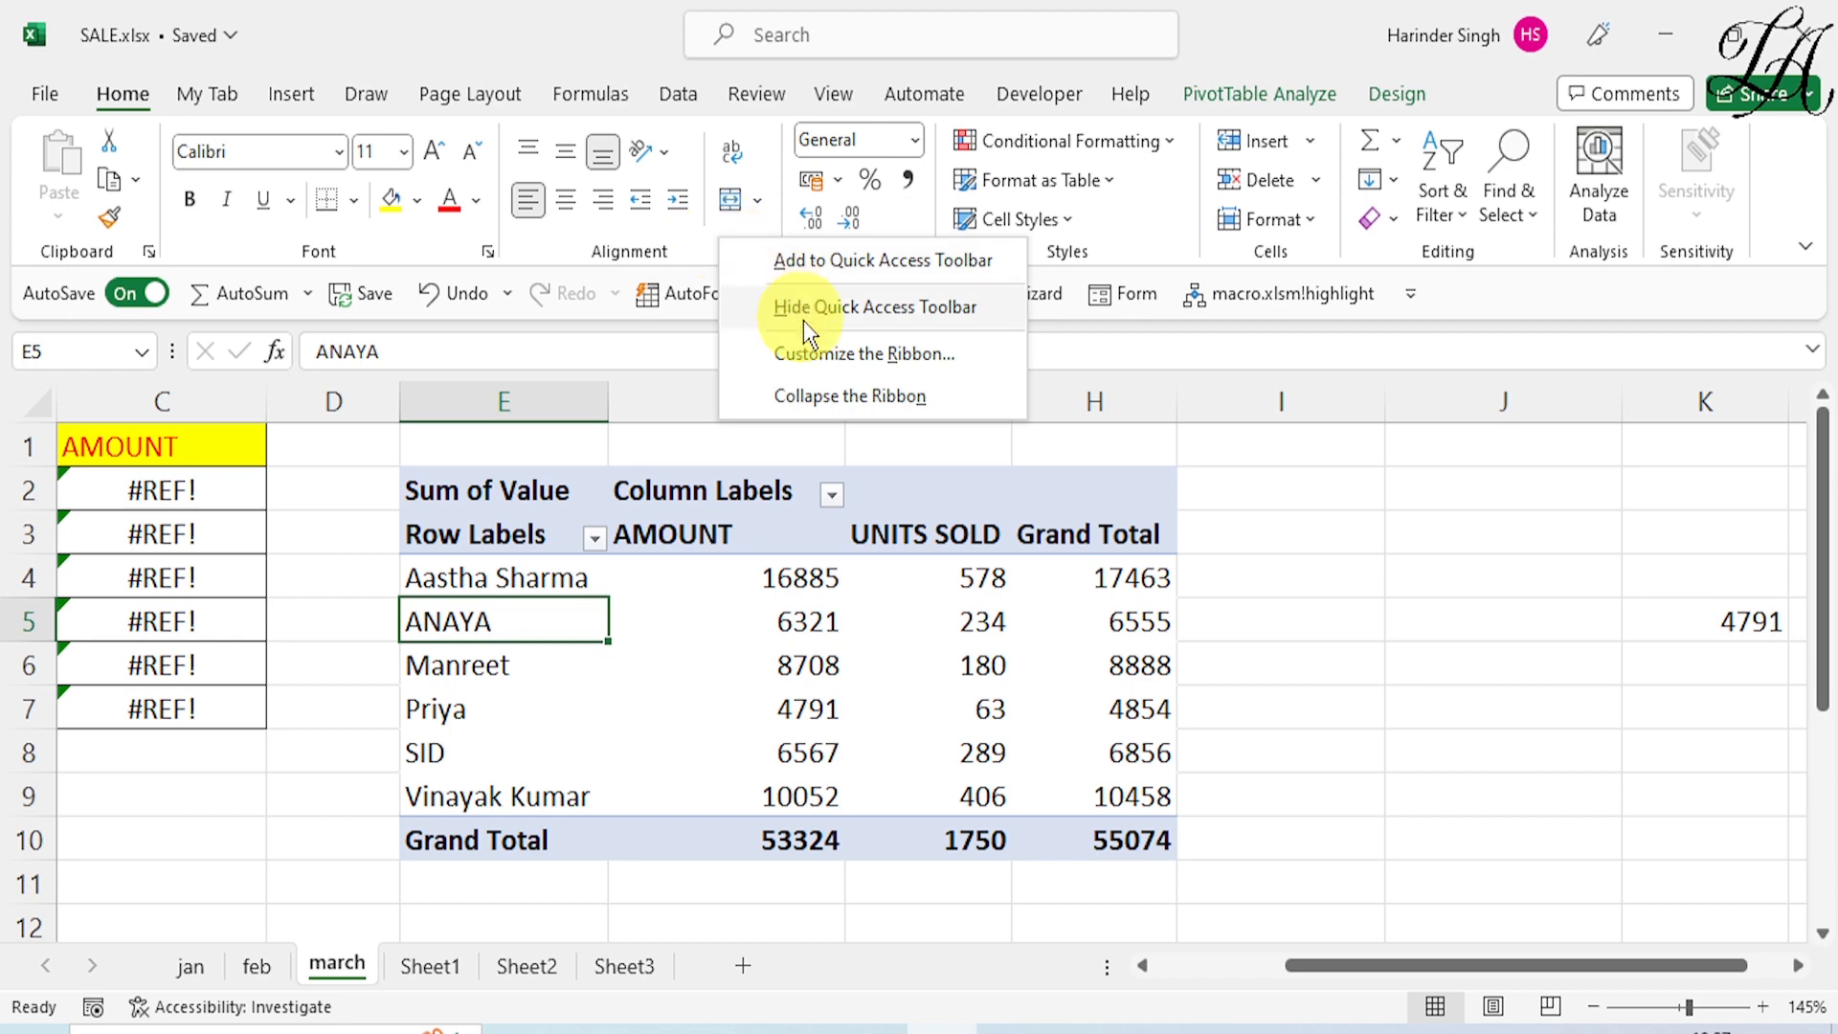
click(819, 354)
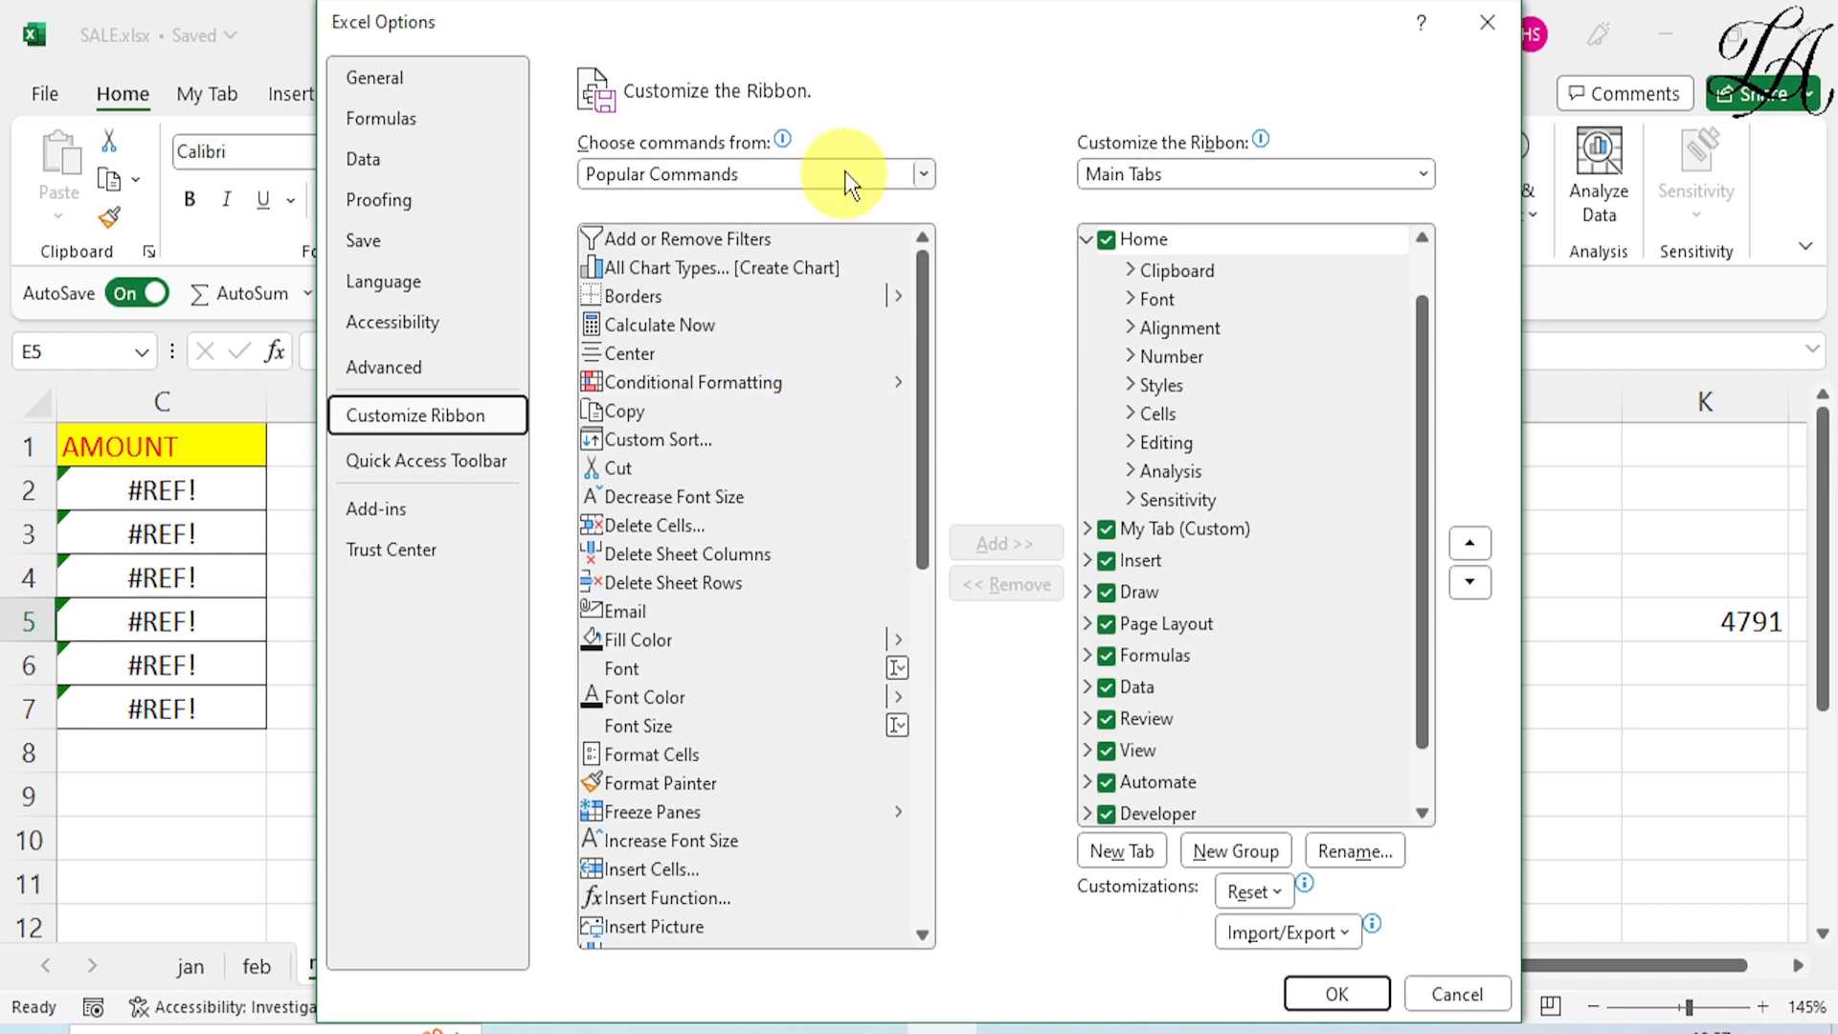
click(790, 178)
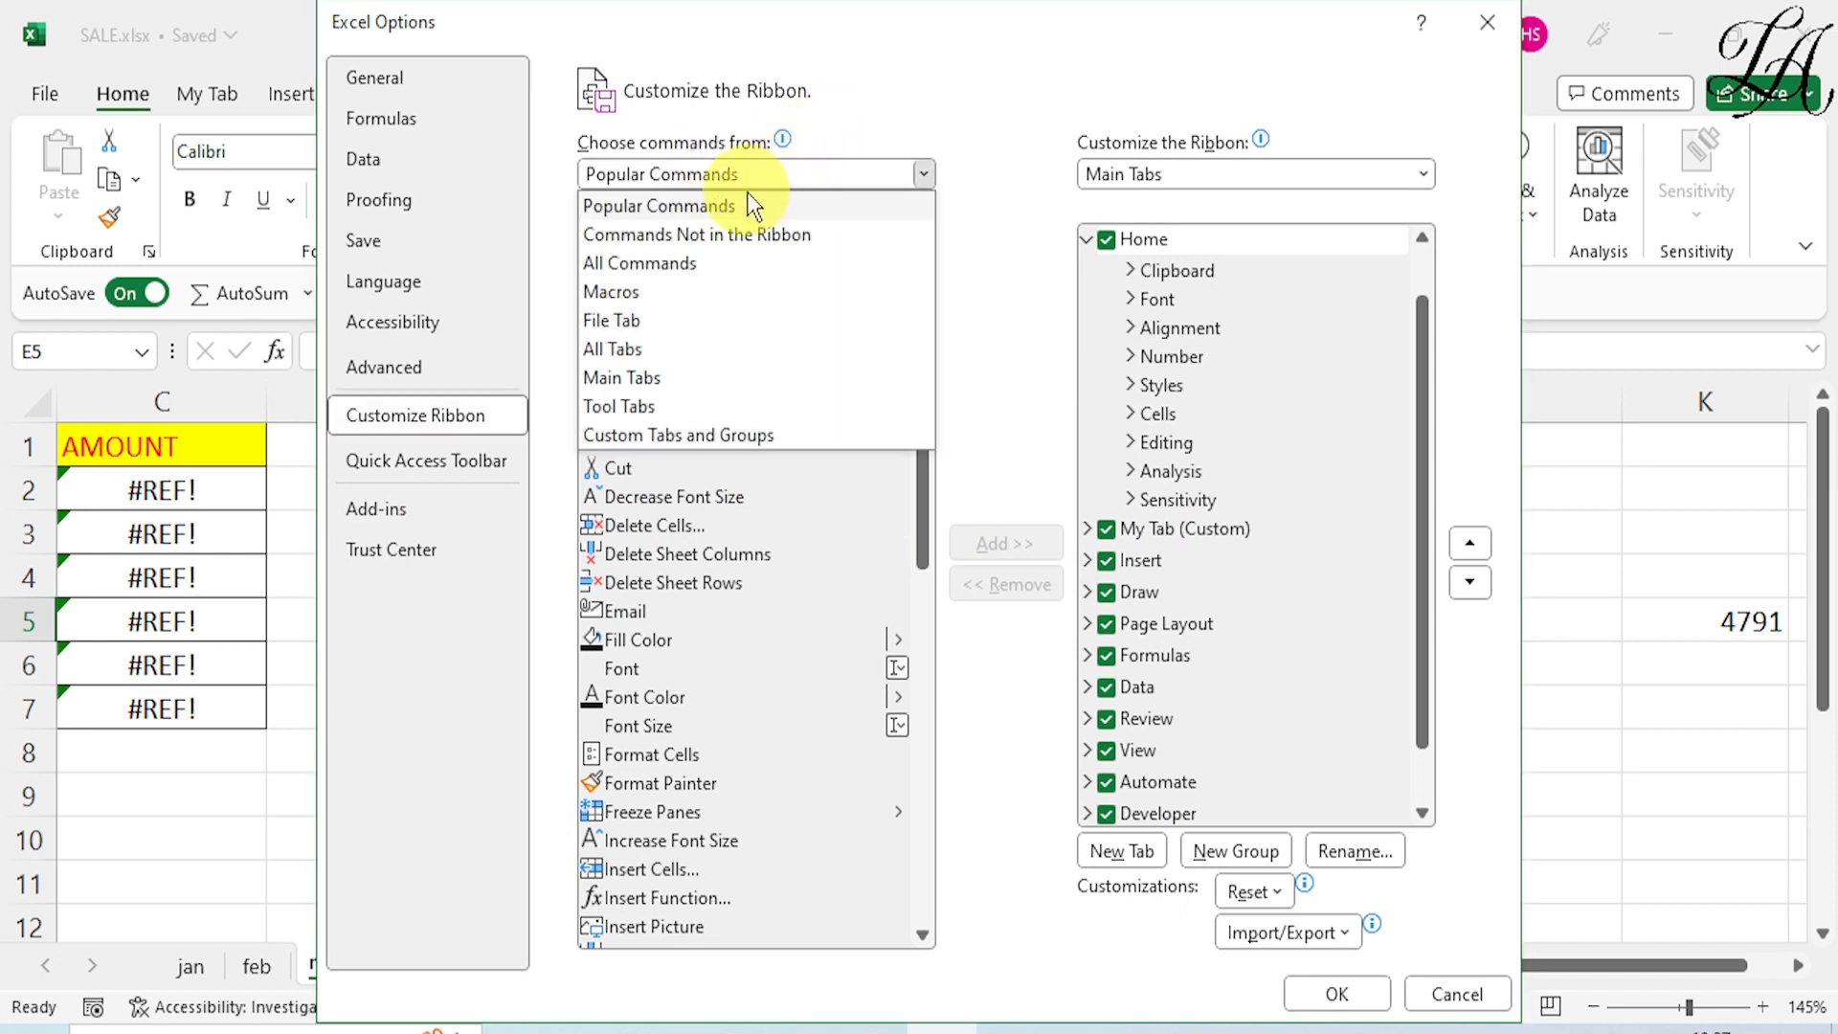
click(720, 242)
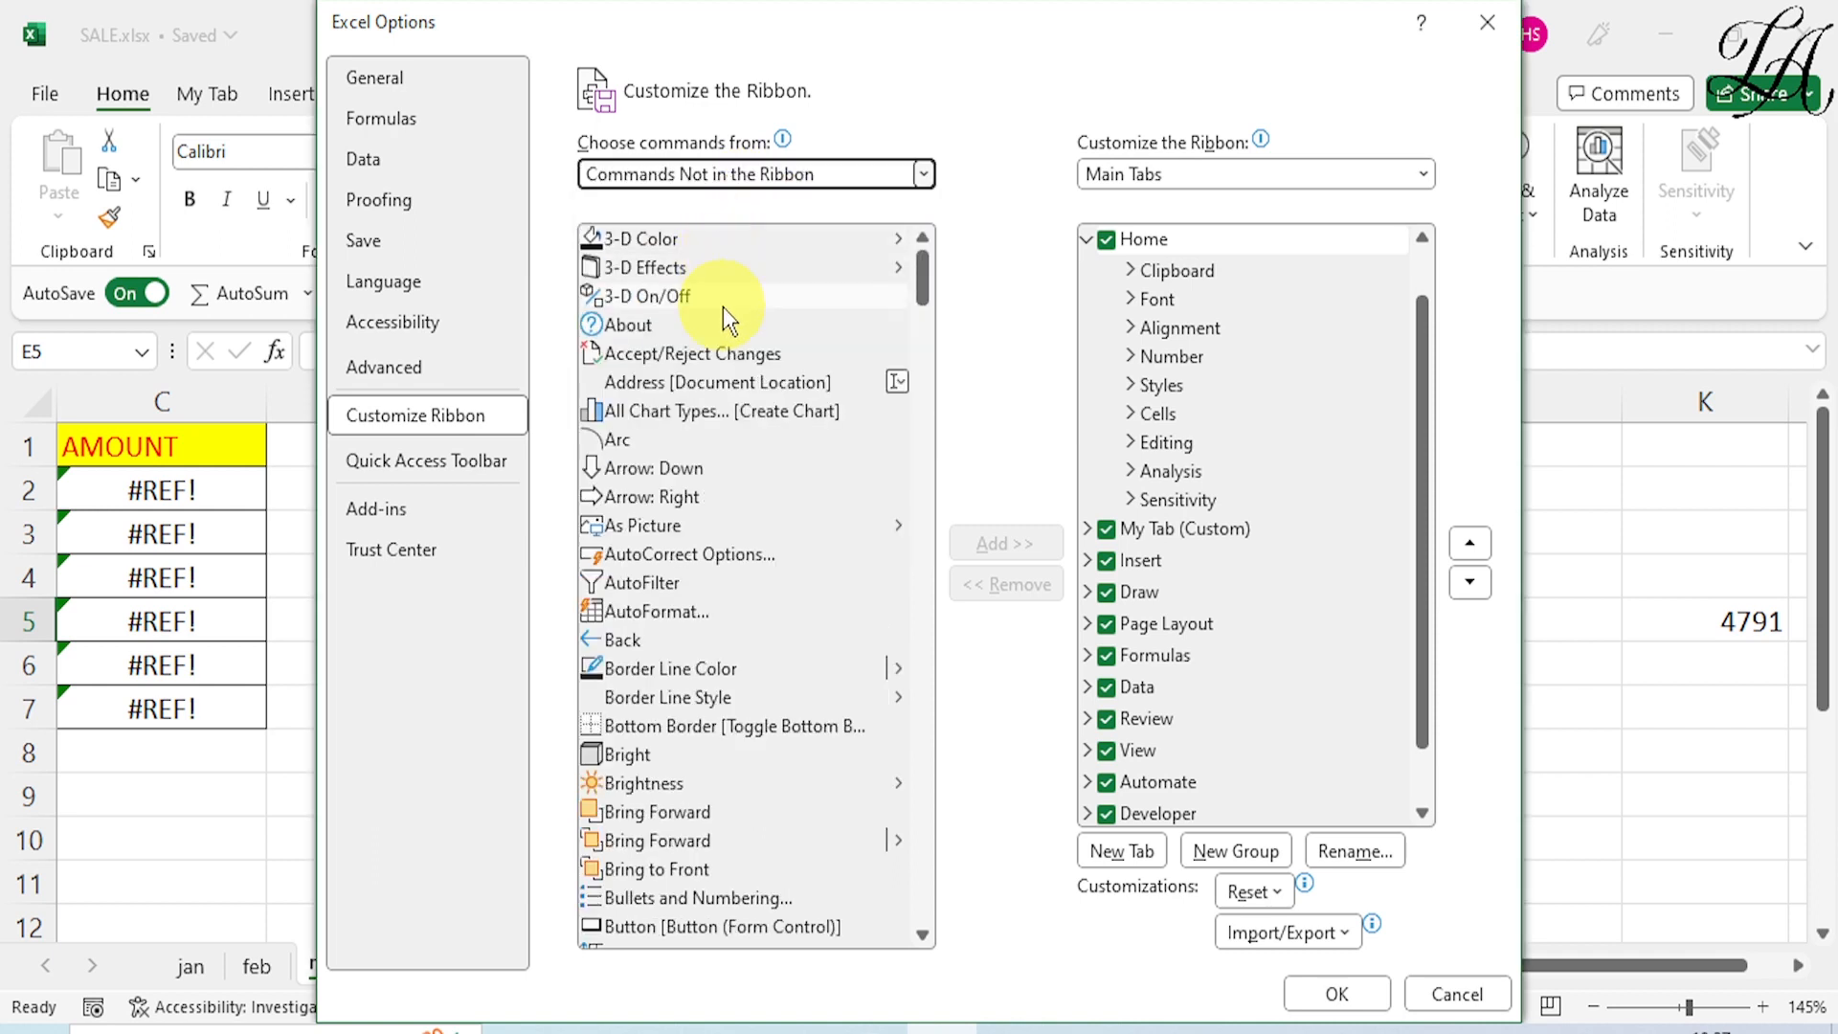
scroll(695, 590, down, 1)
scroll(695, 590, down, 3)
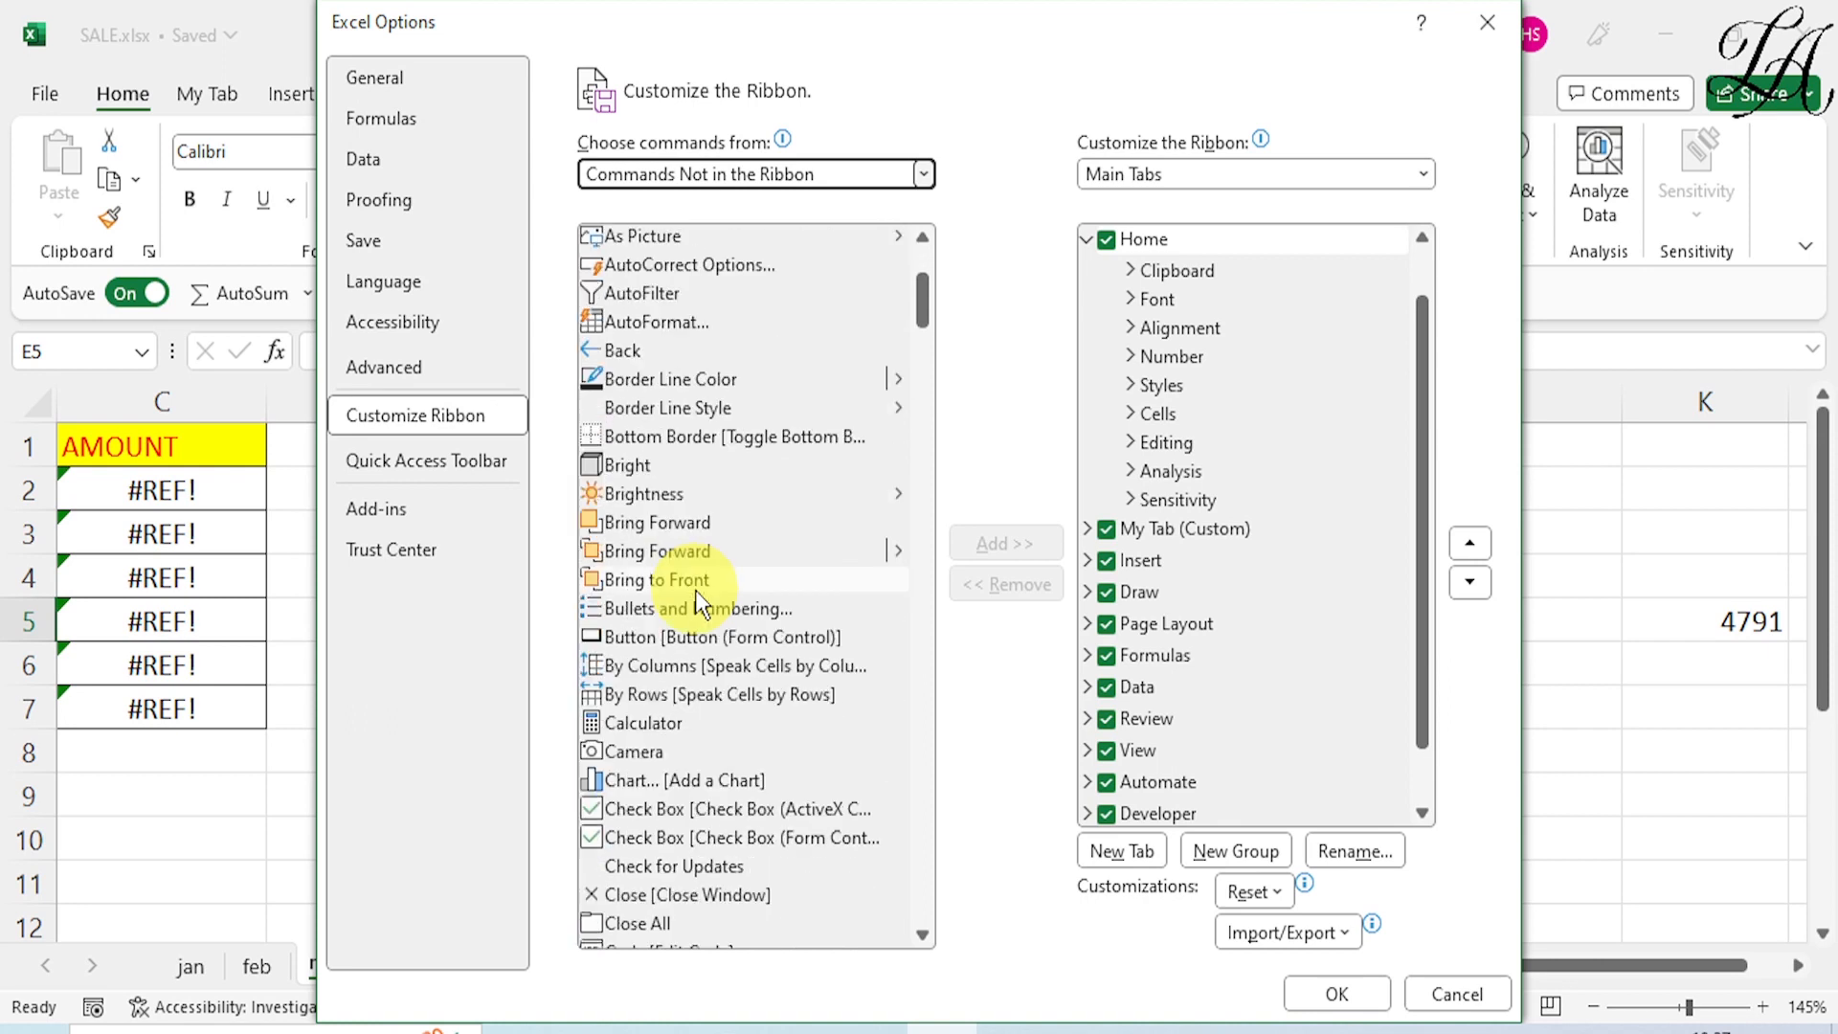
click(662, 751)
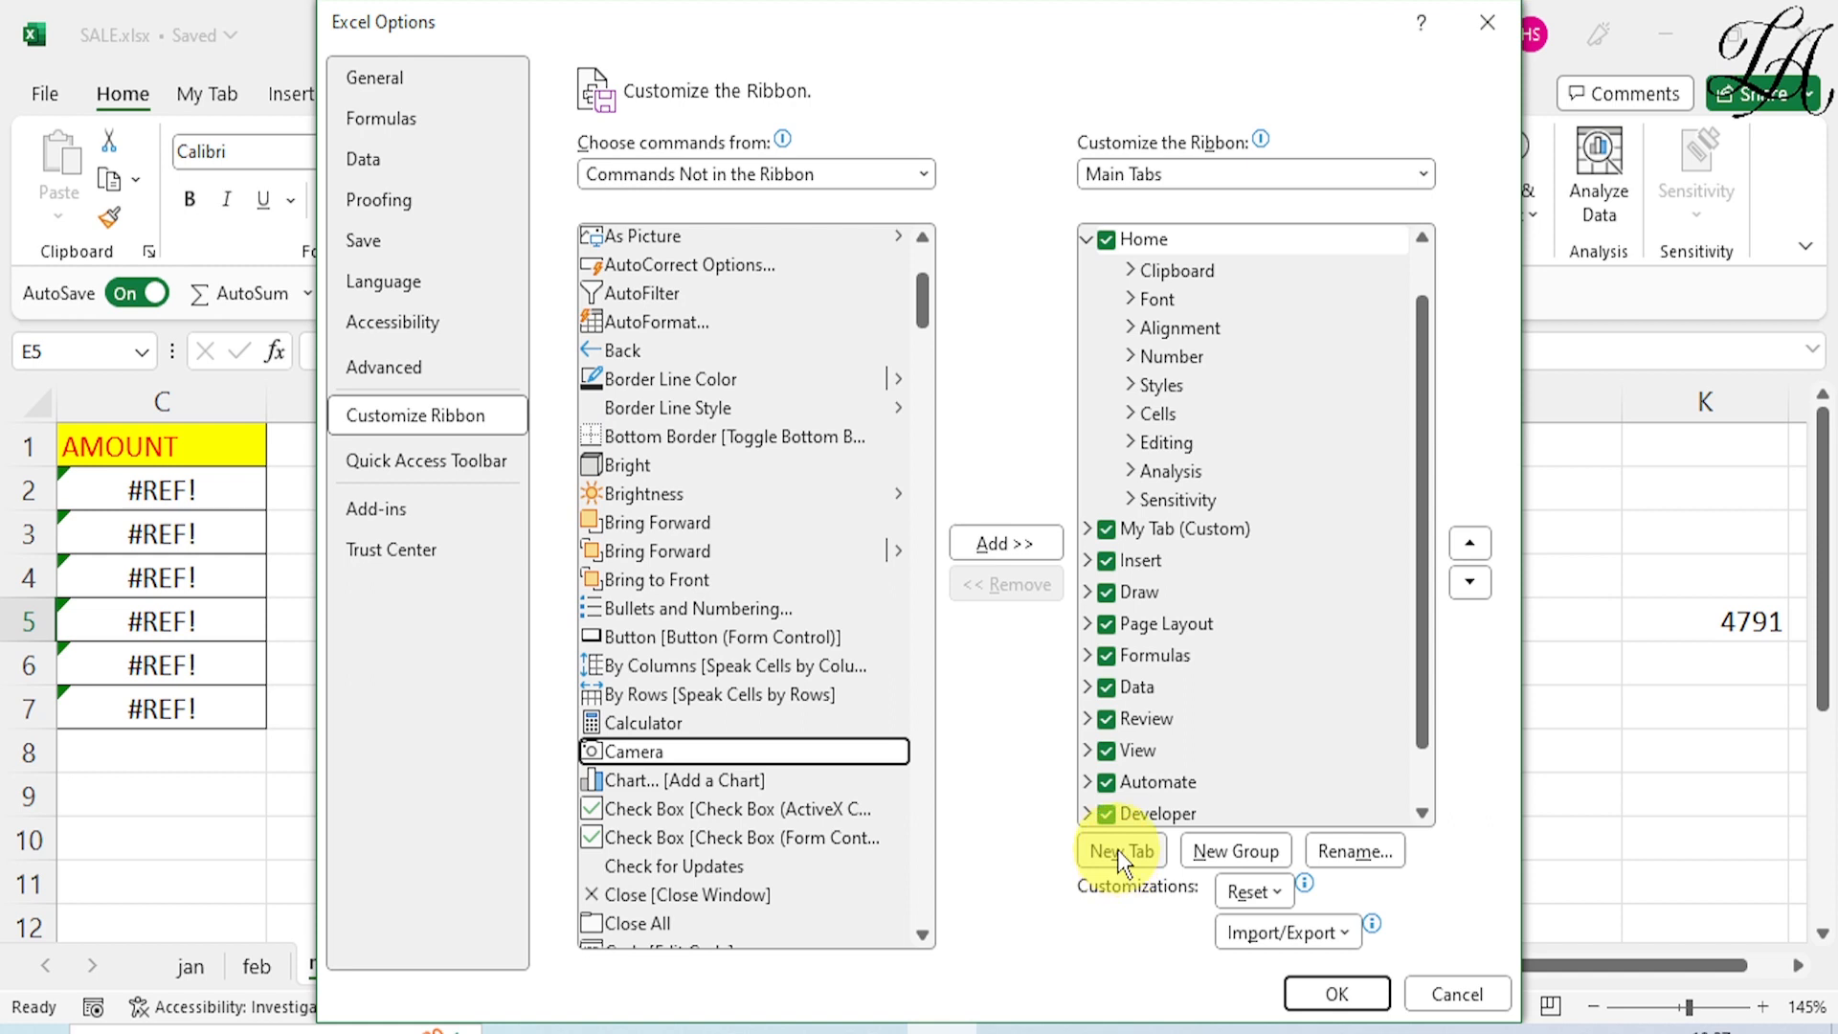
click(1210, 854)
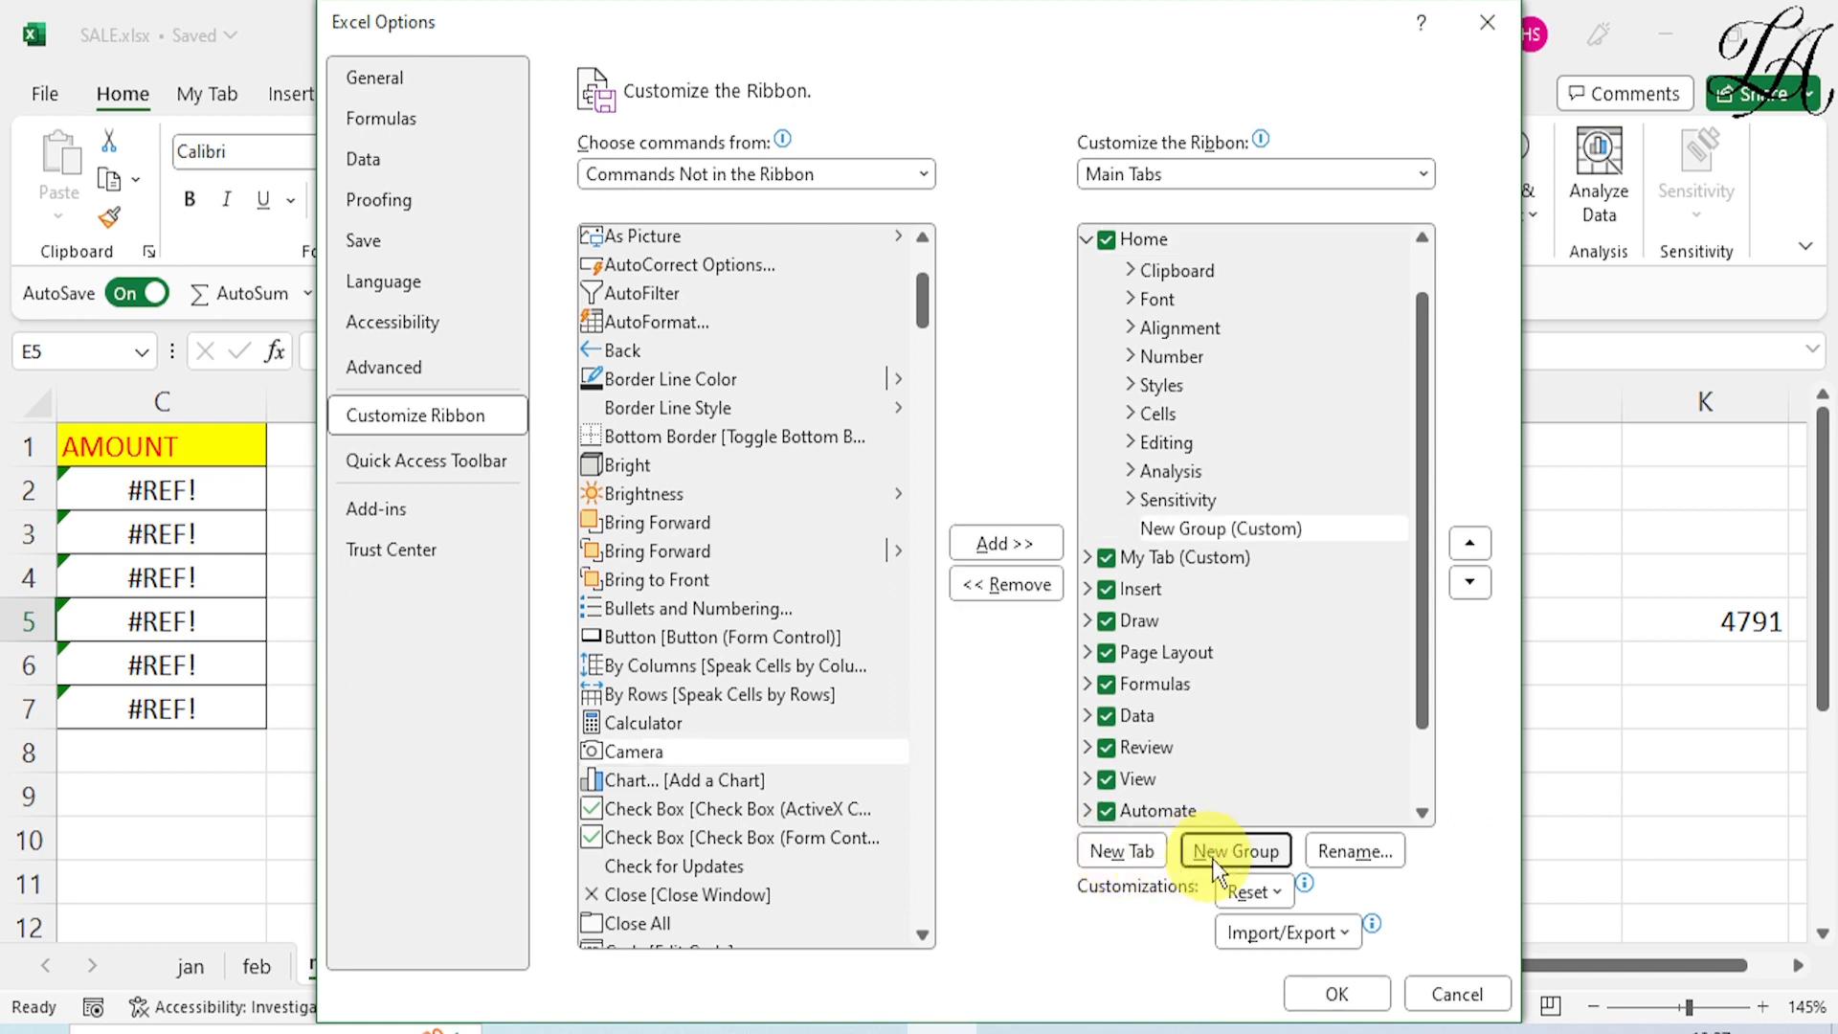
click(1337, 994)
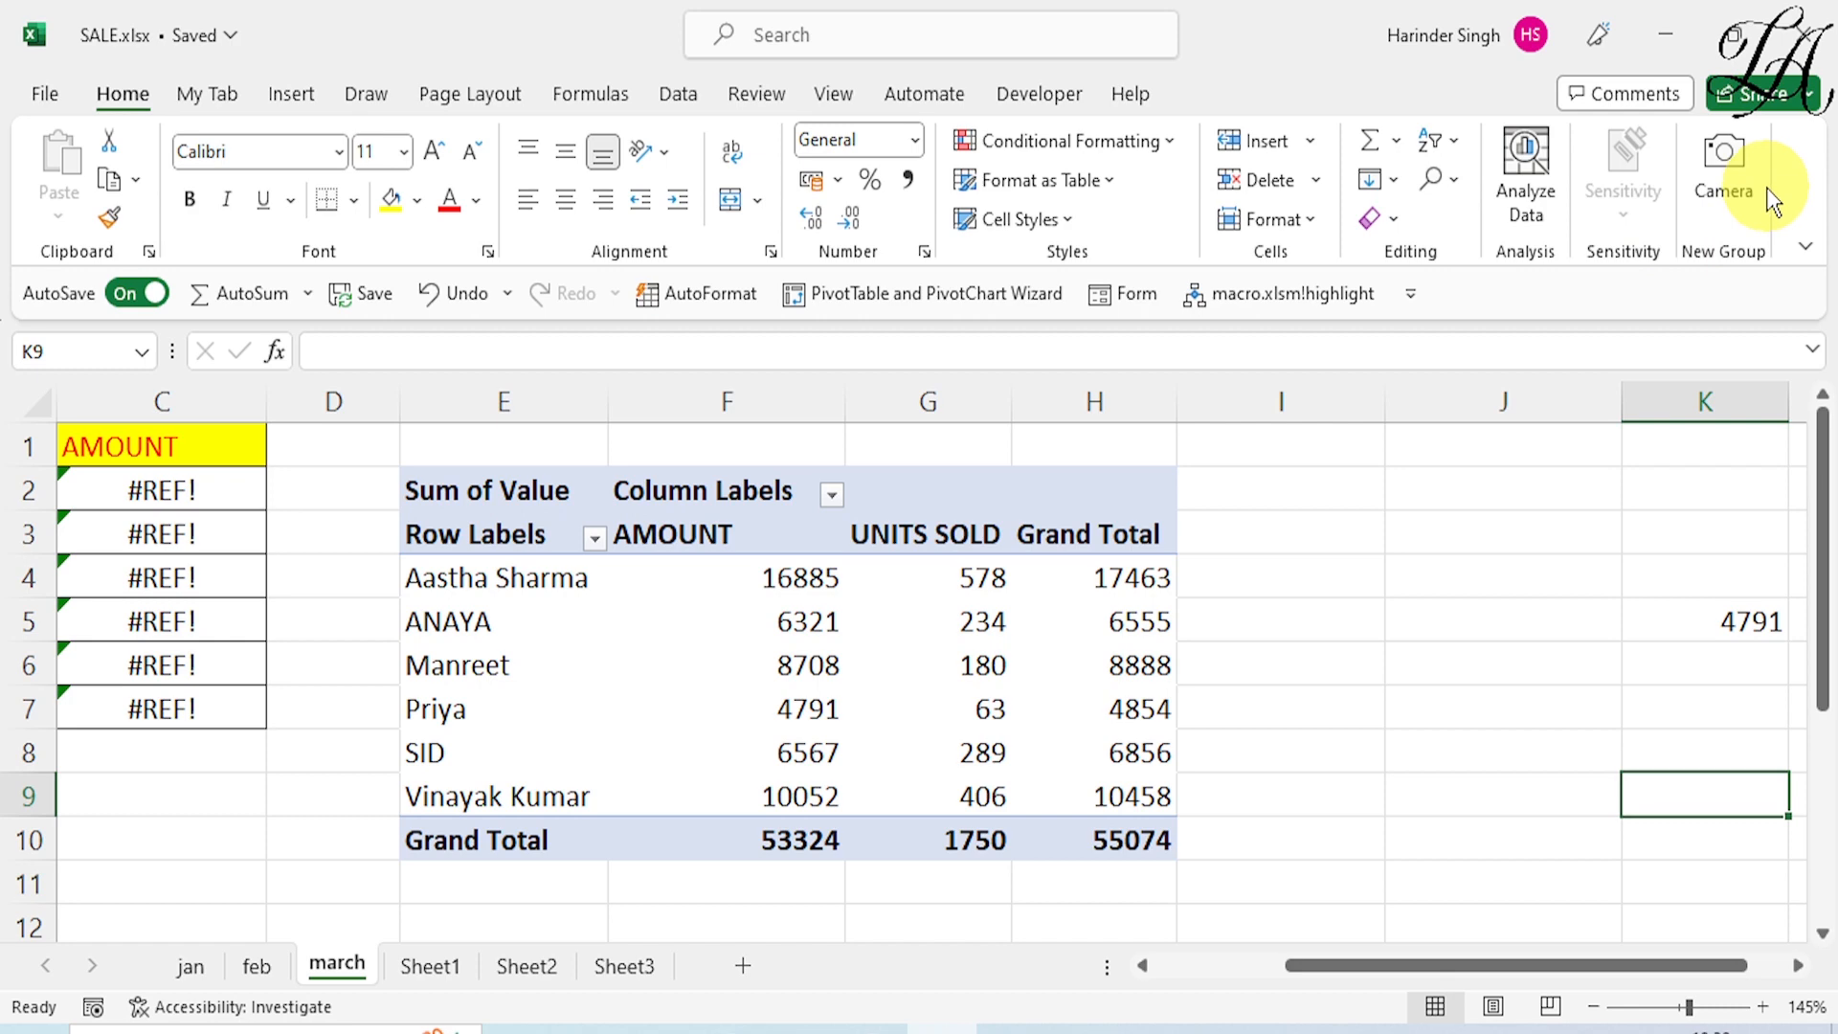
Step: Capture Sheet1 range A5:D6 with the Camera tool and place the linked picture on Sheet2 around cell H13
click(427, 969)
click(508, 962)
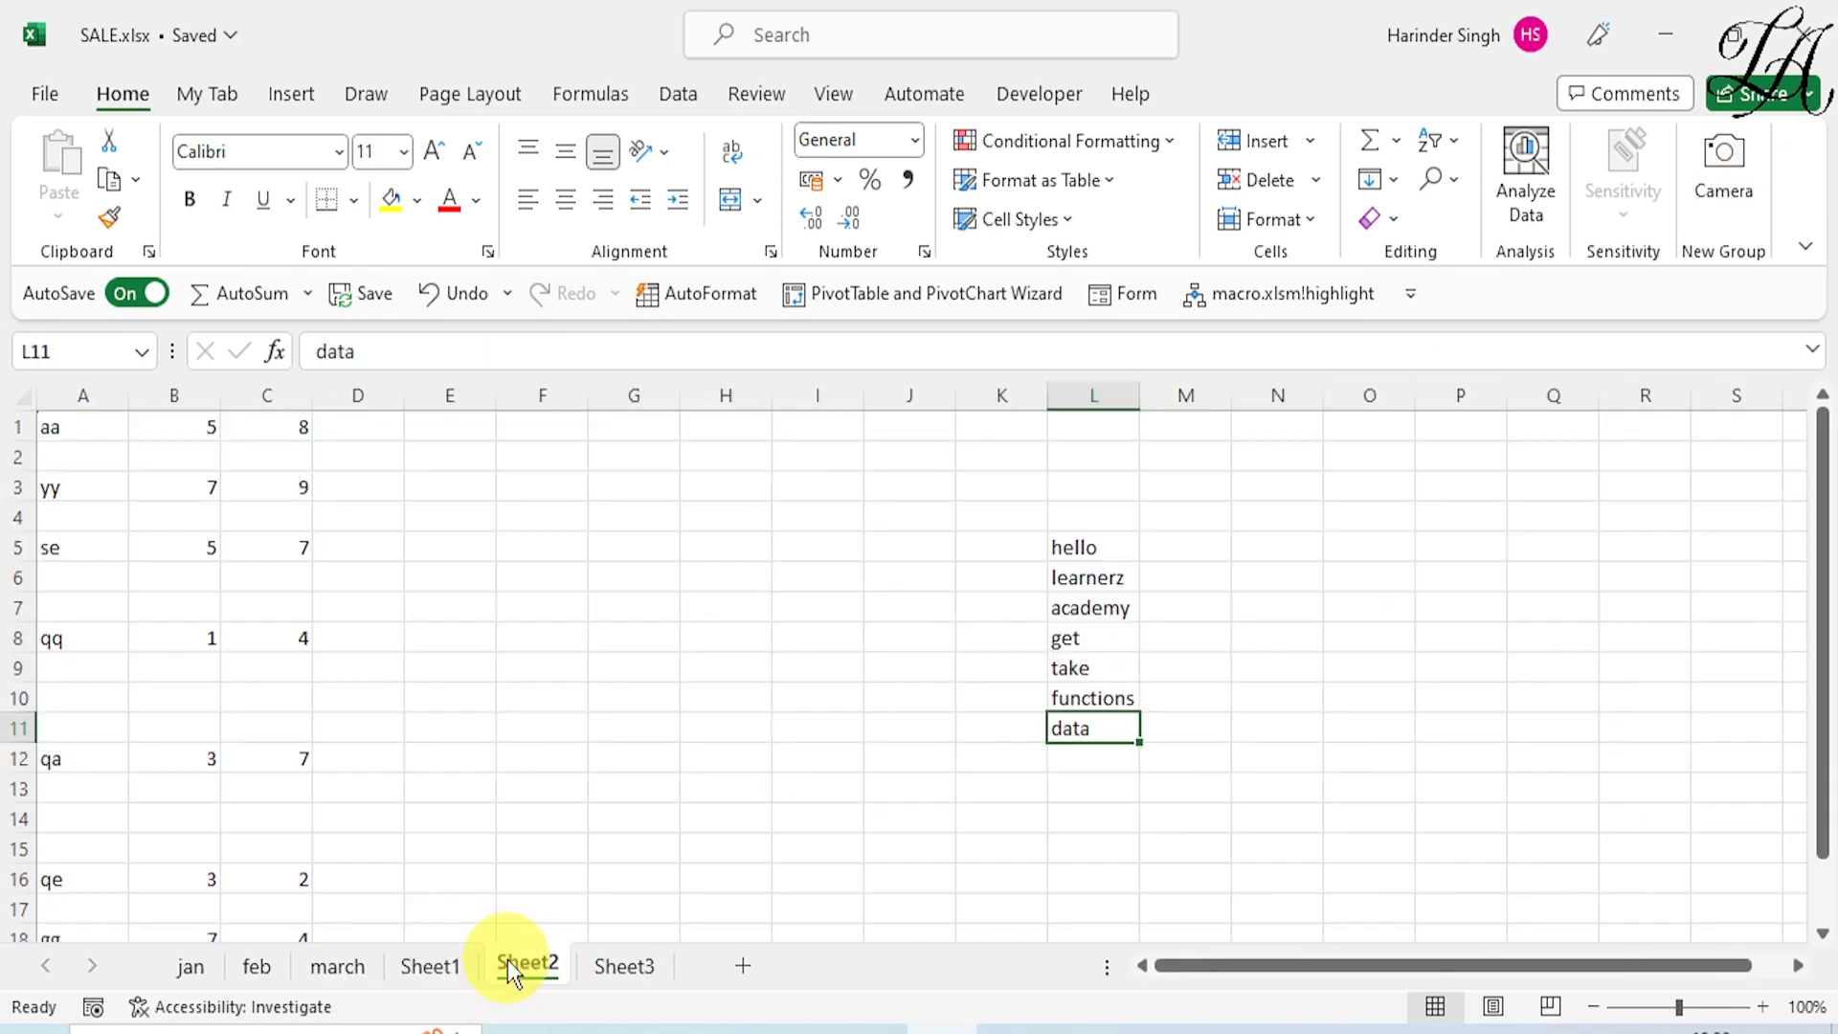
click(195, 967)
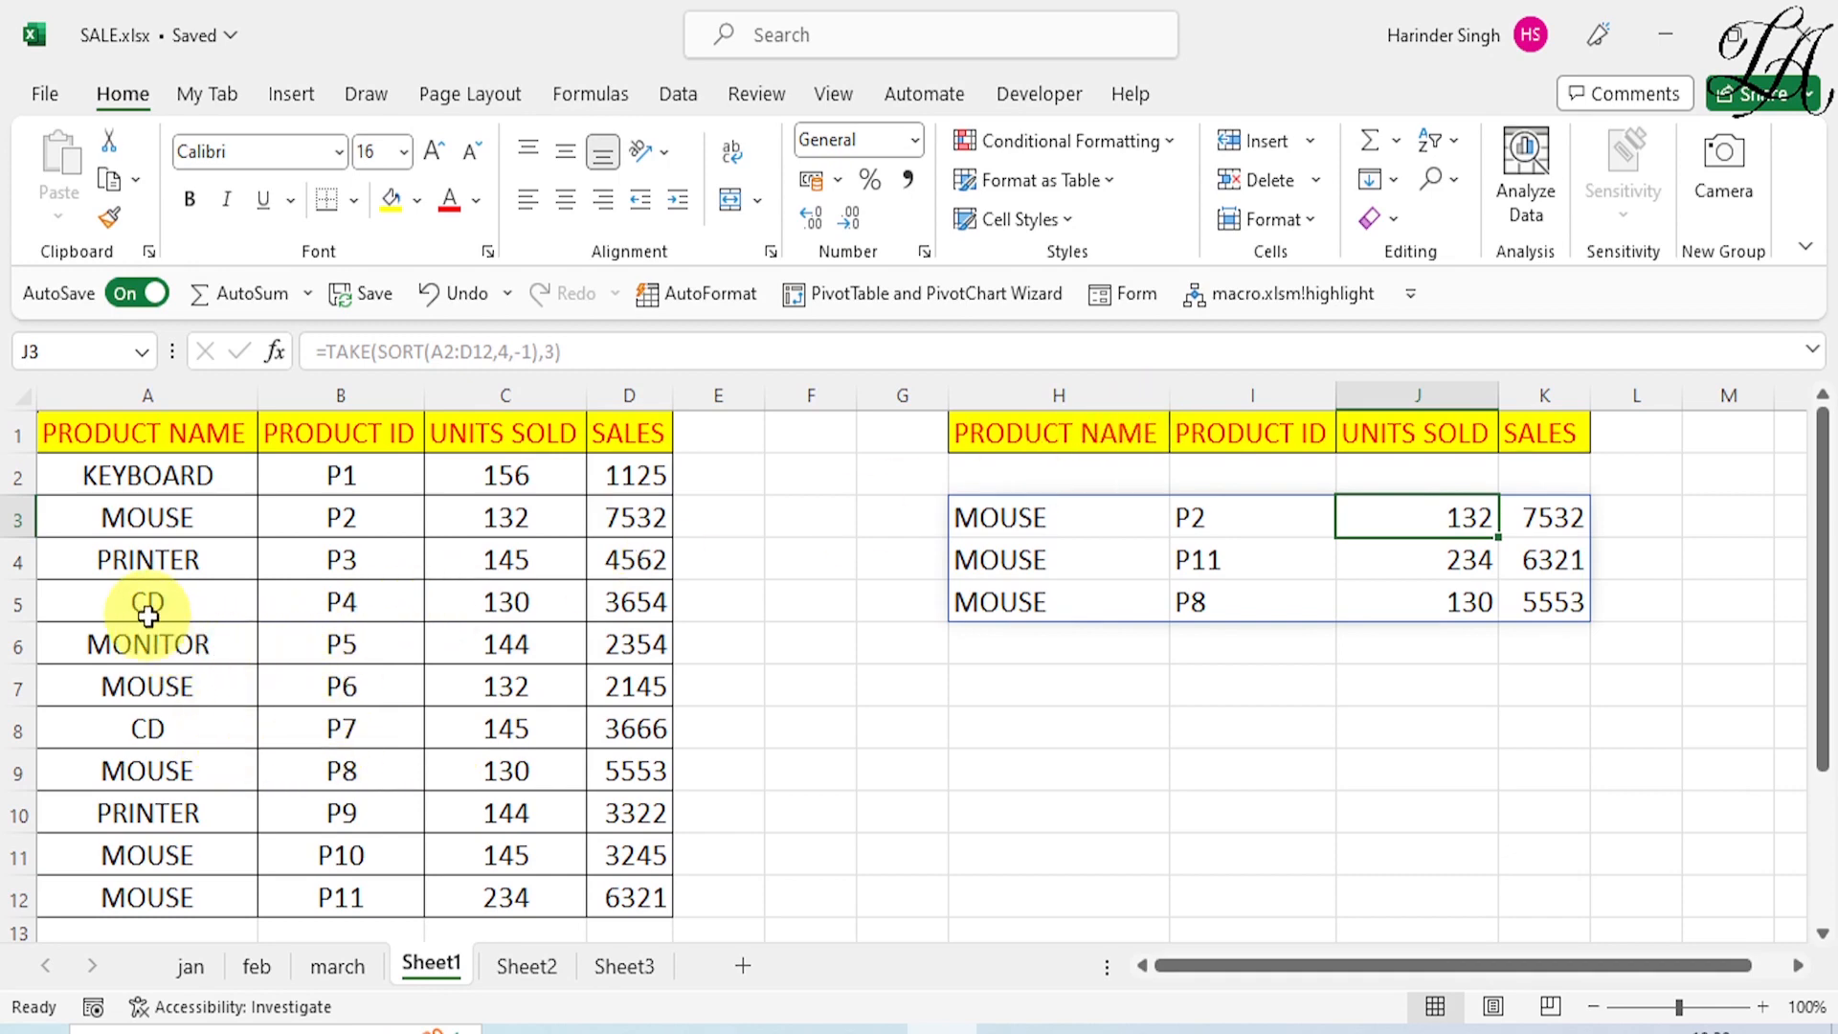
drag(149, 616, 613, 643)
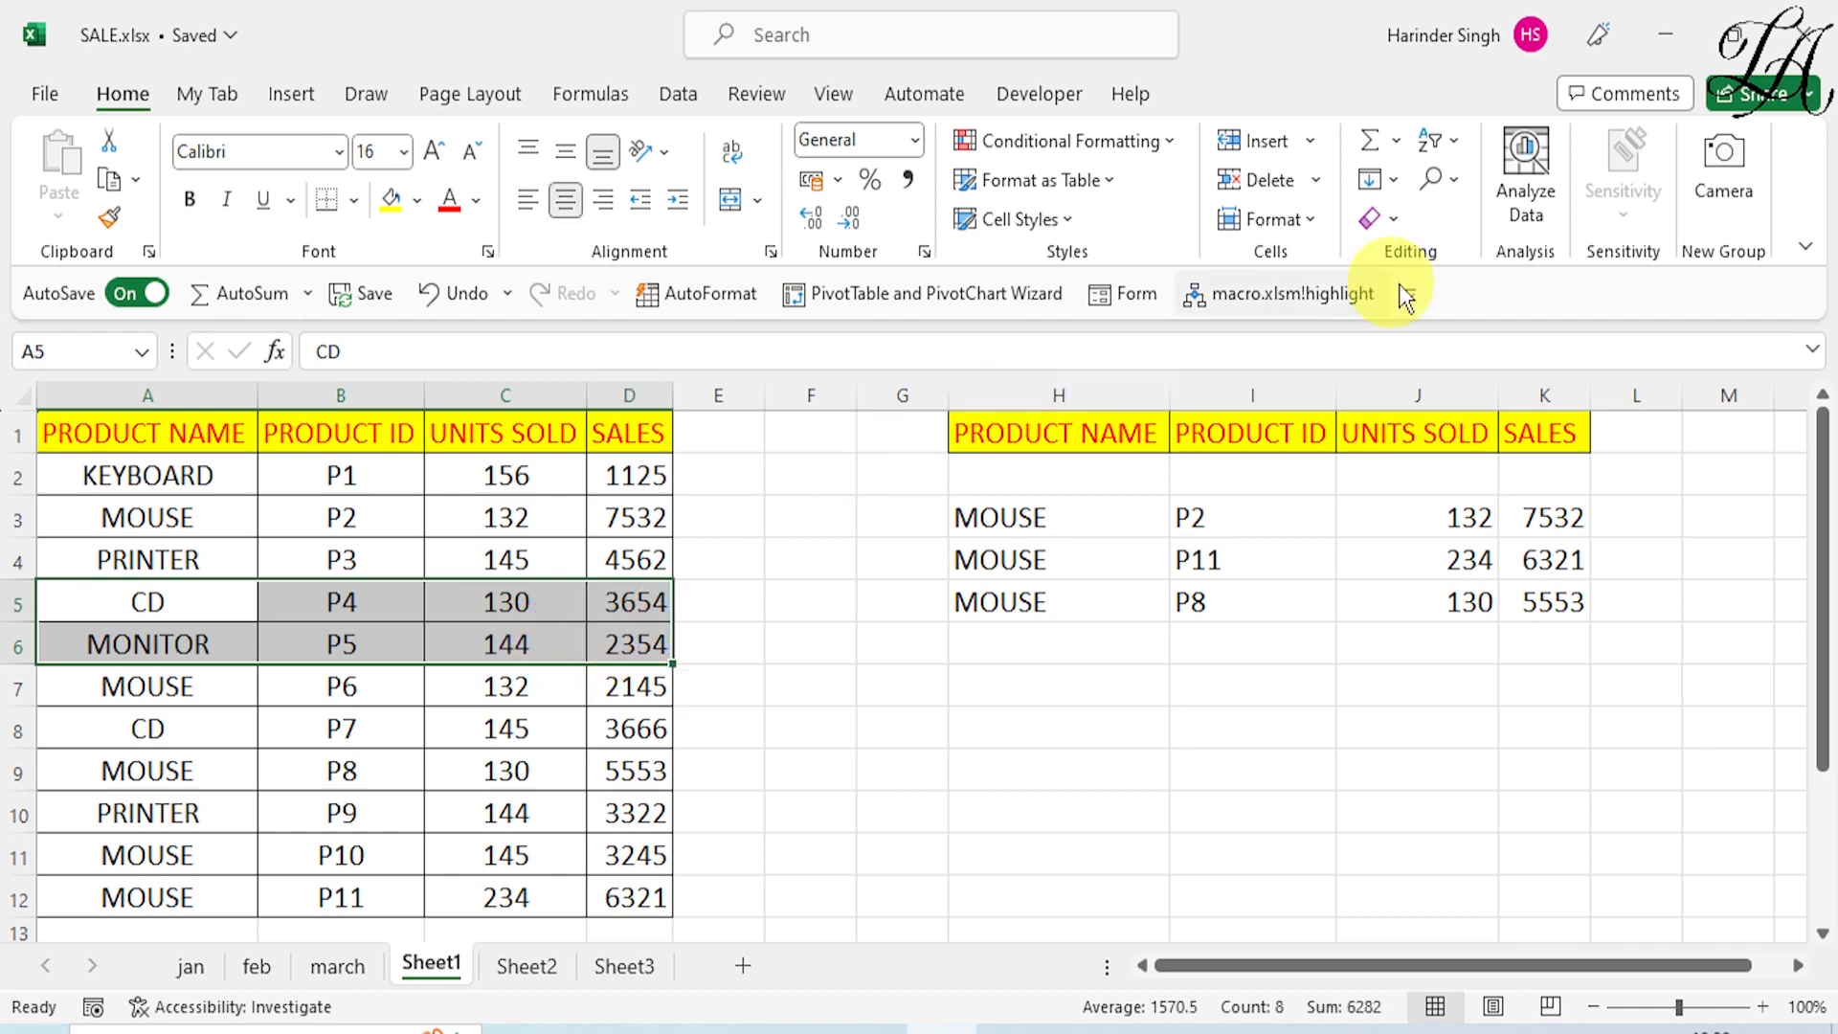
click(1725, 153)
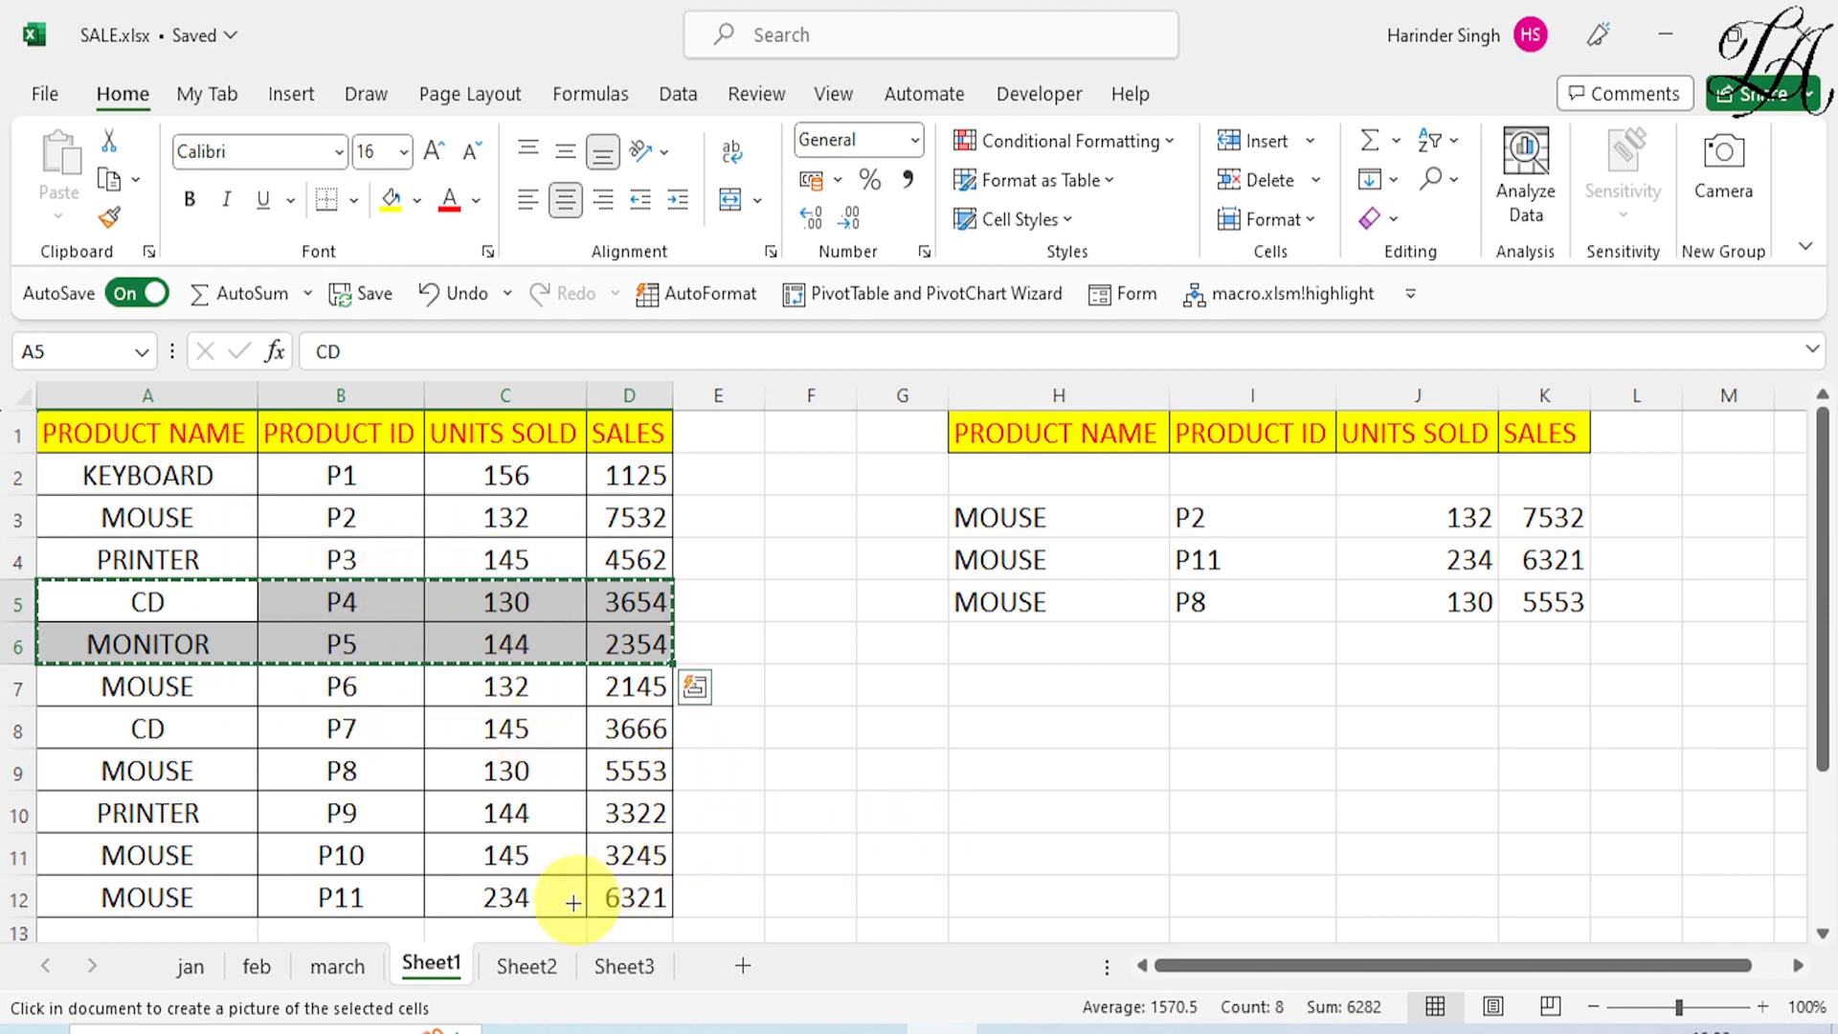
click(540, 965)
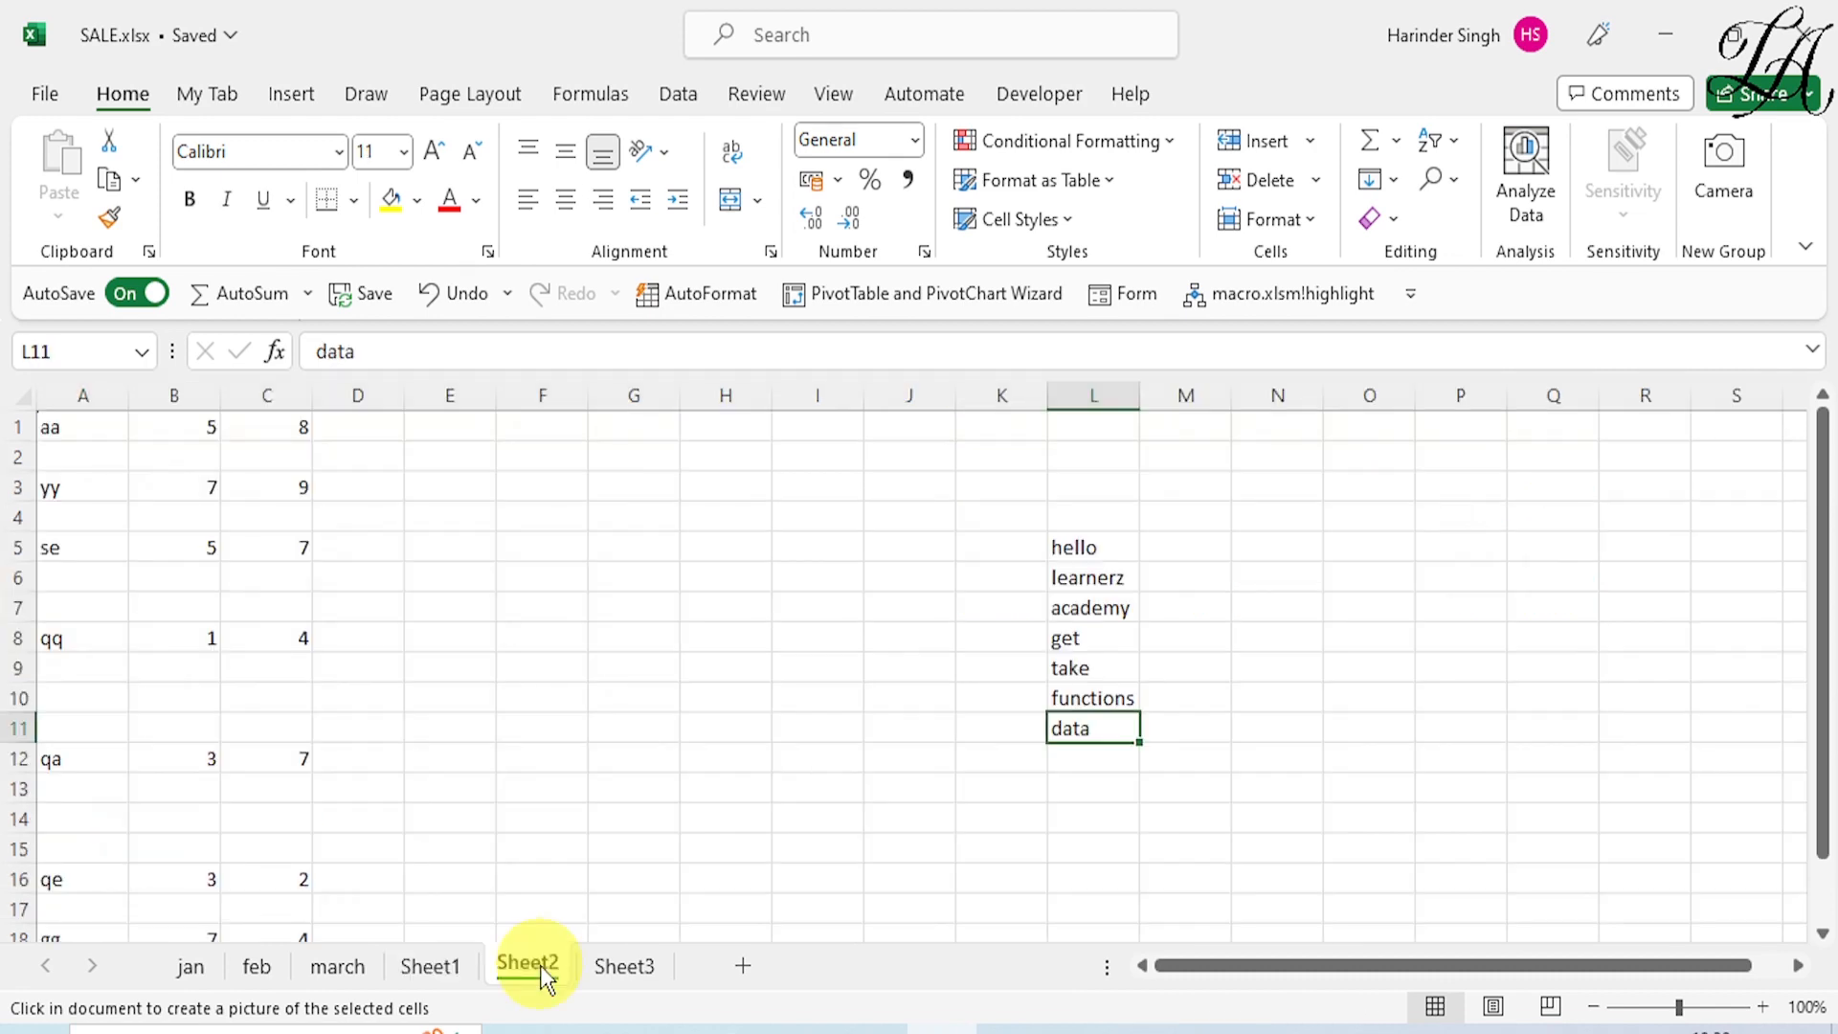
click(694, 790)
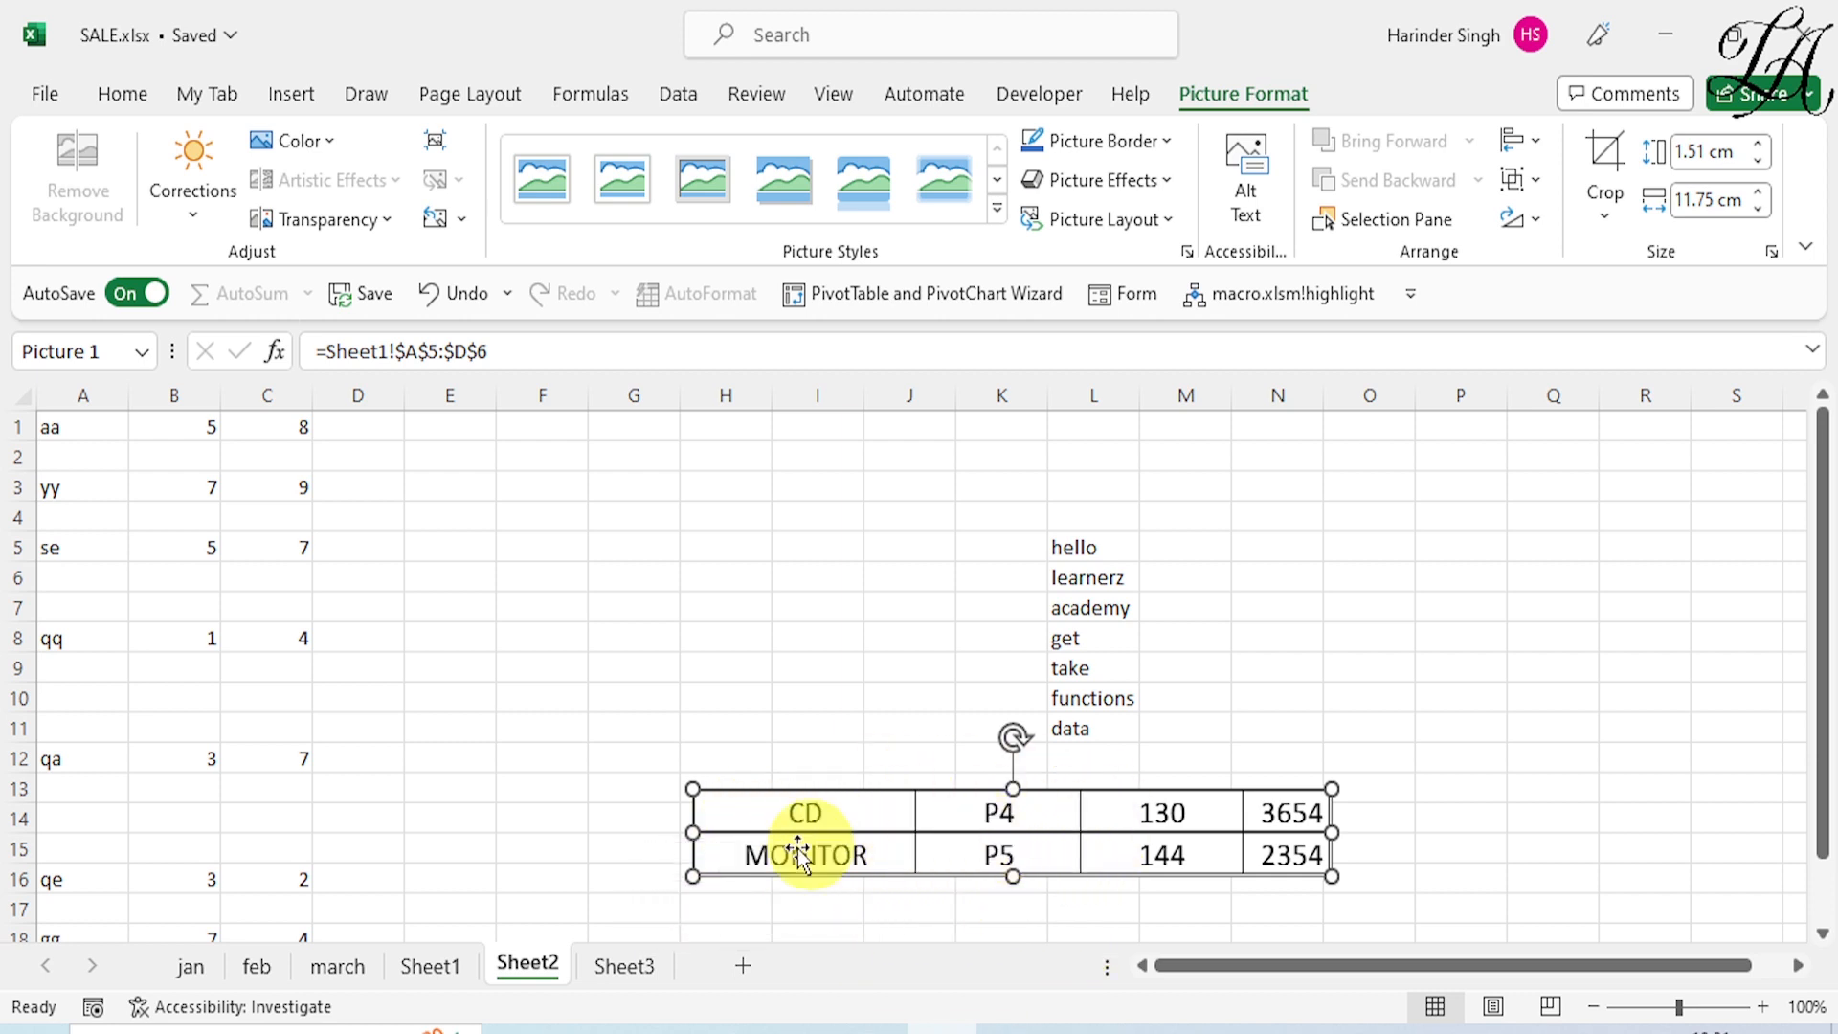
Step: Change cell A5 on Sheet1 to DVD and check the linked picture on Sheet2
click(430, 967)
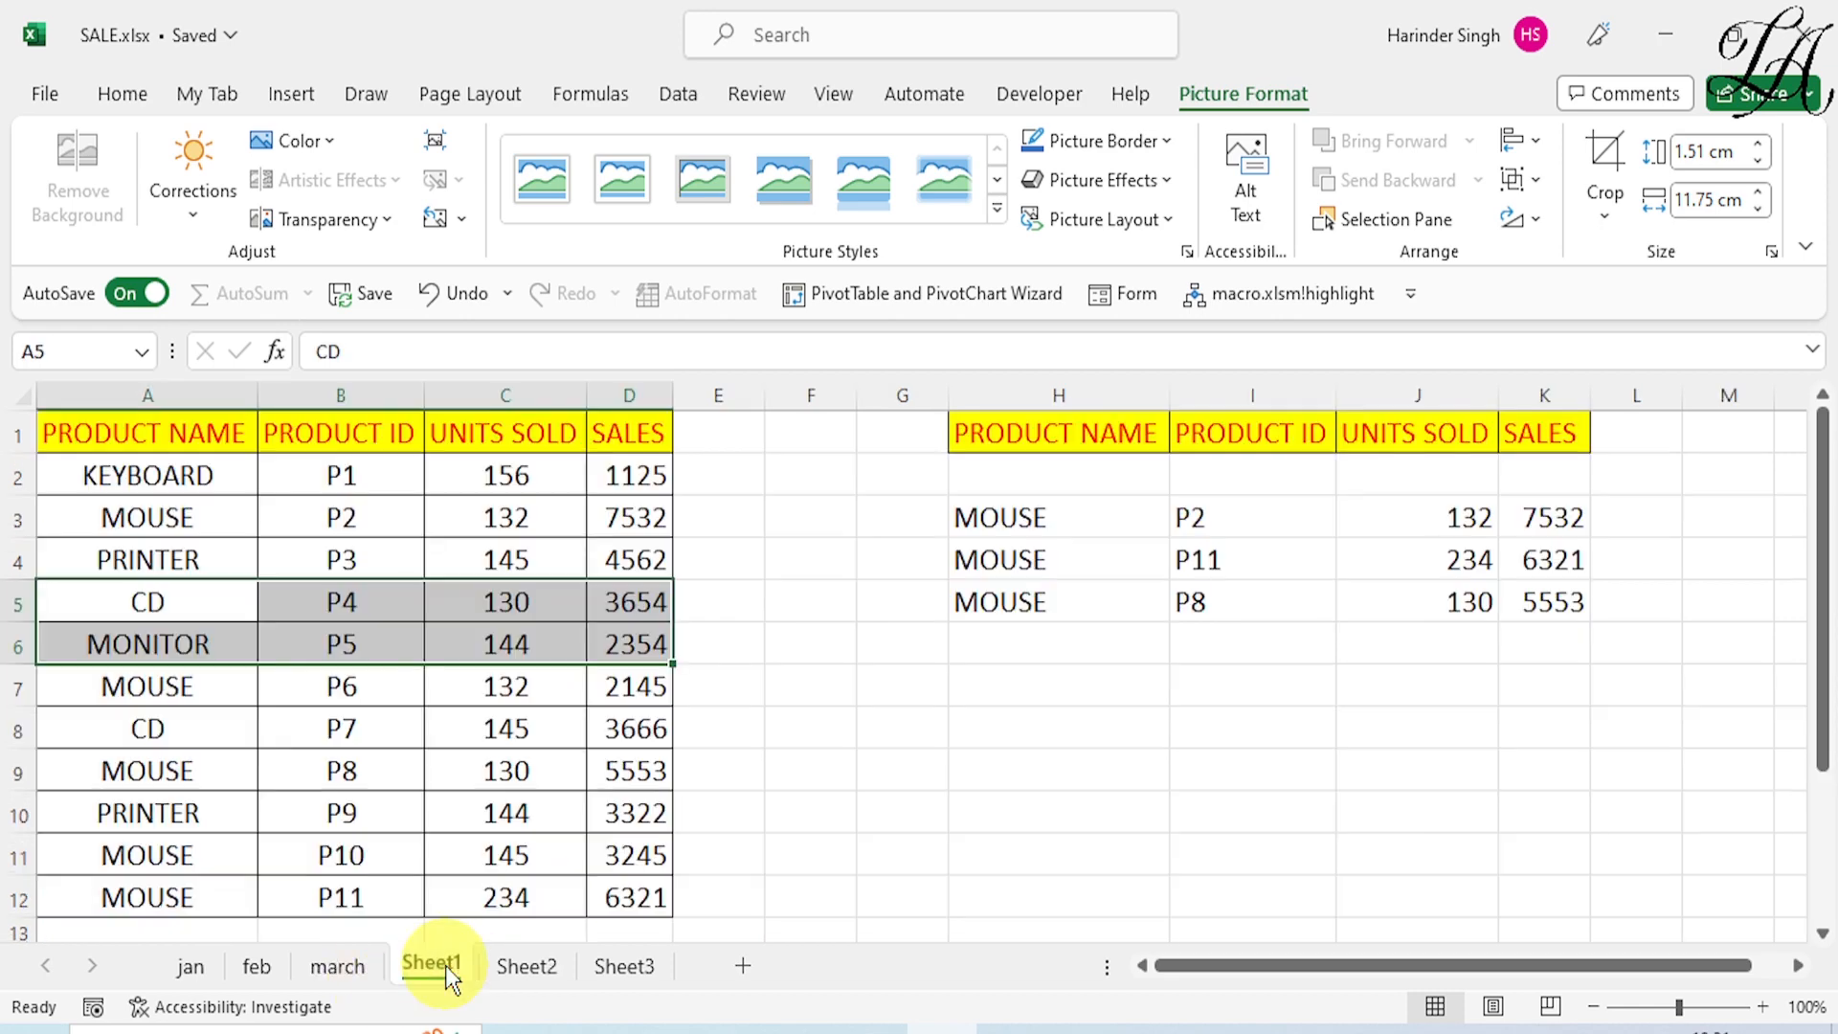
click(197, 607)
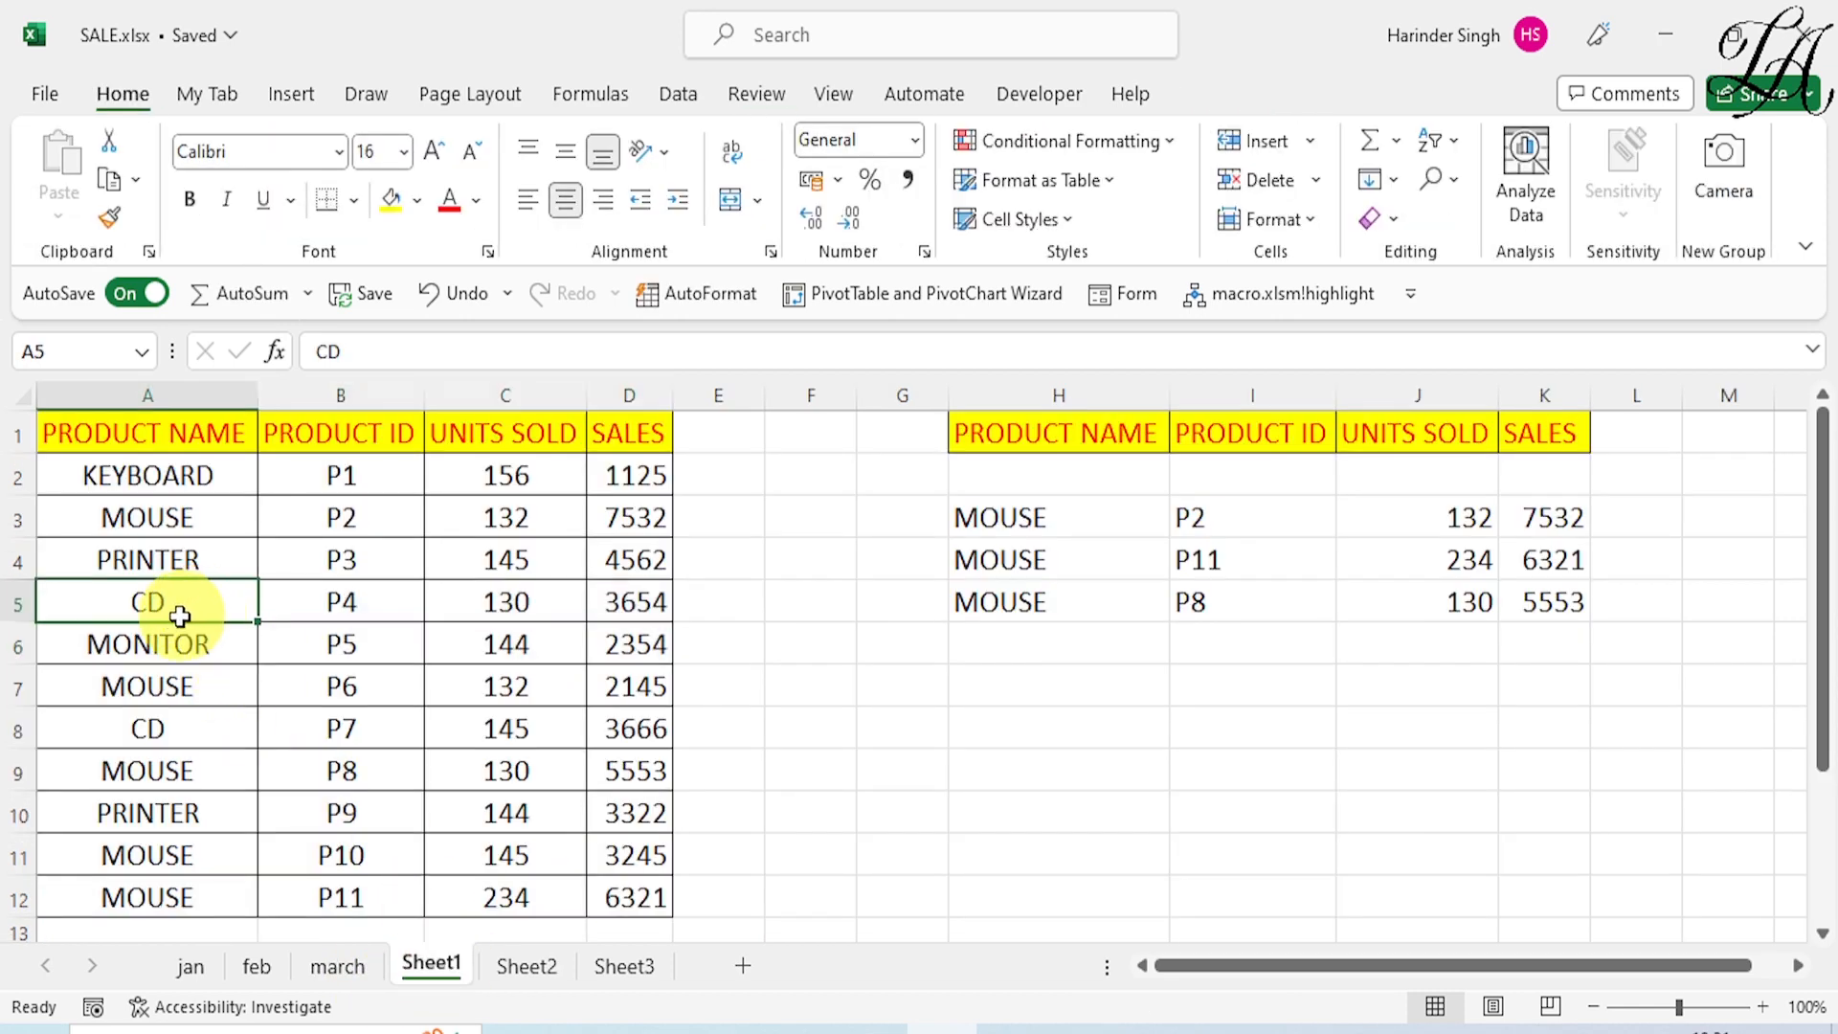
double_click(173, 607)
key(BackSpace)
key(BackSpace)
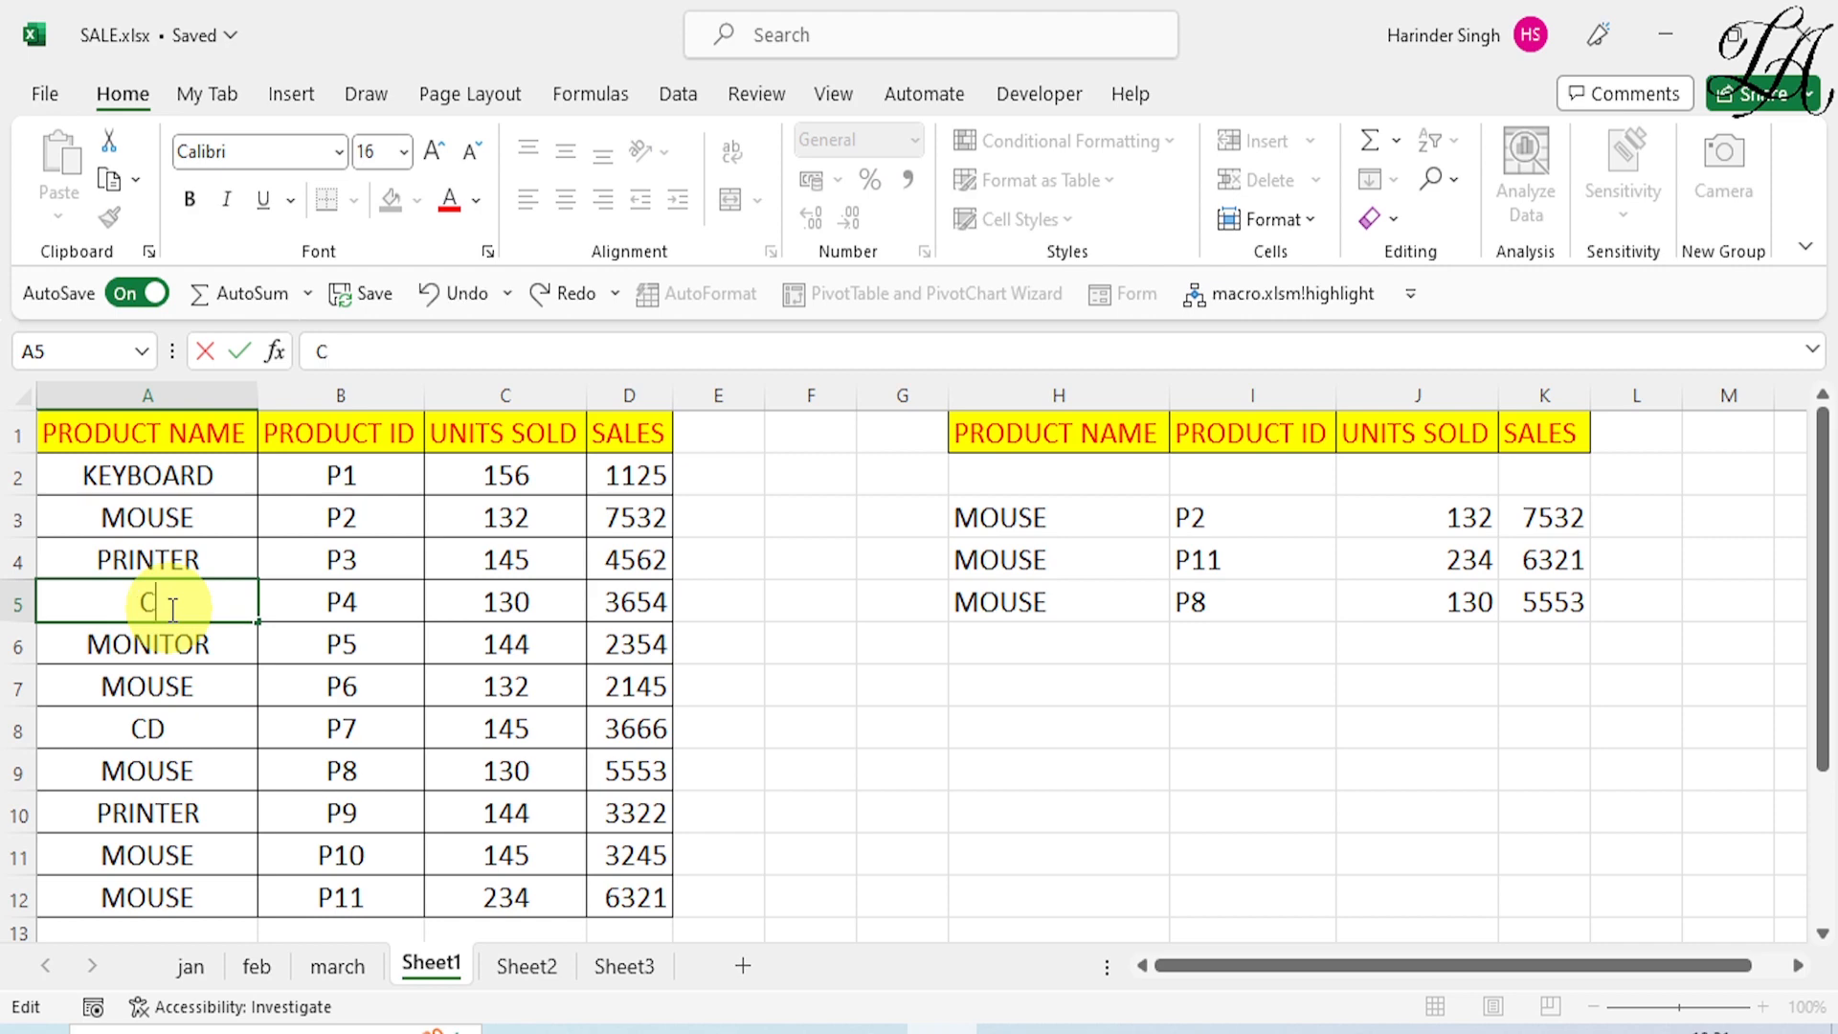
text(DVD)
key(Return)
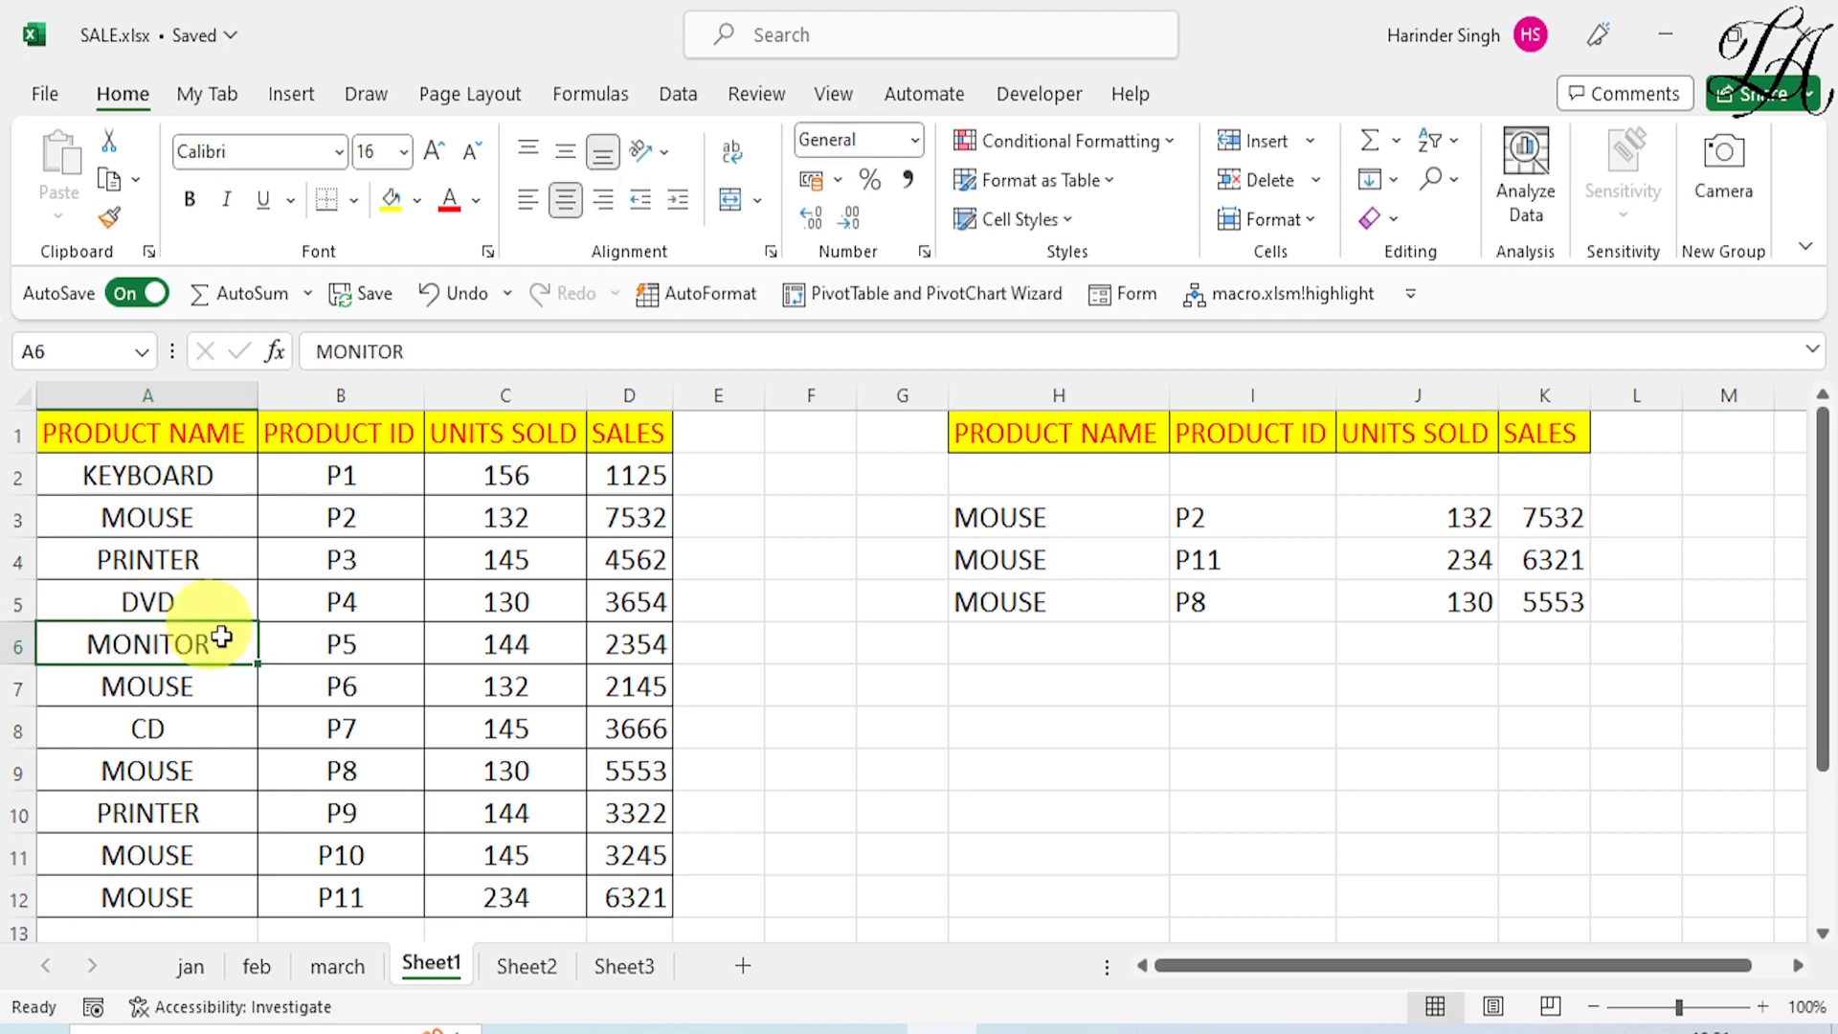
click(538, 963)
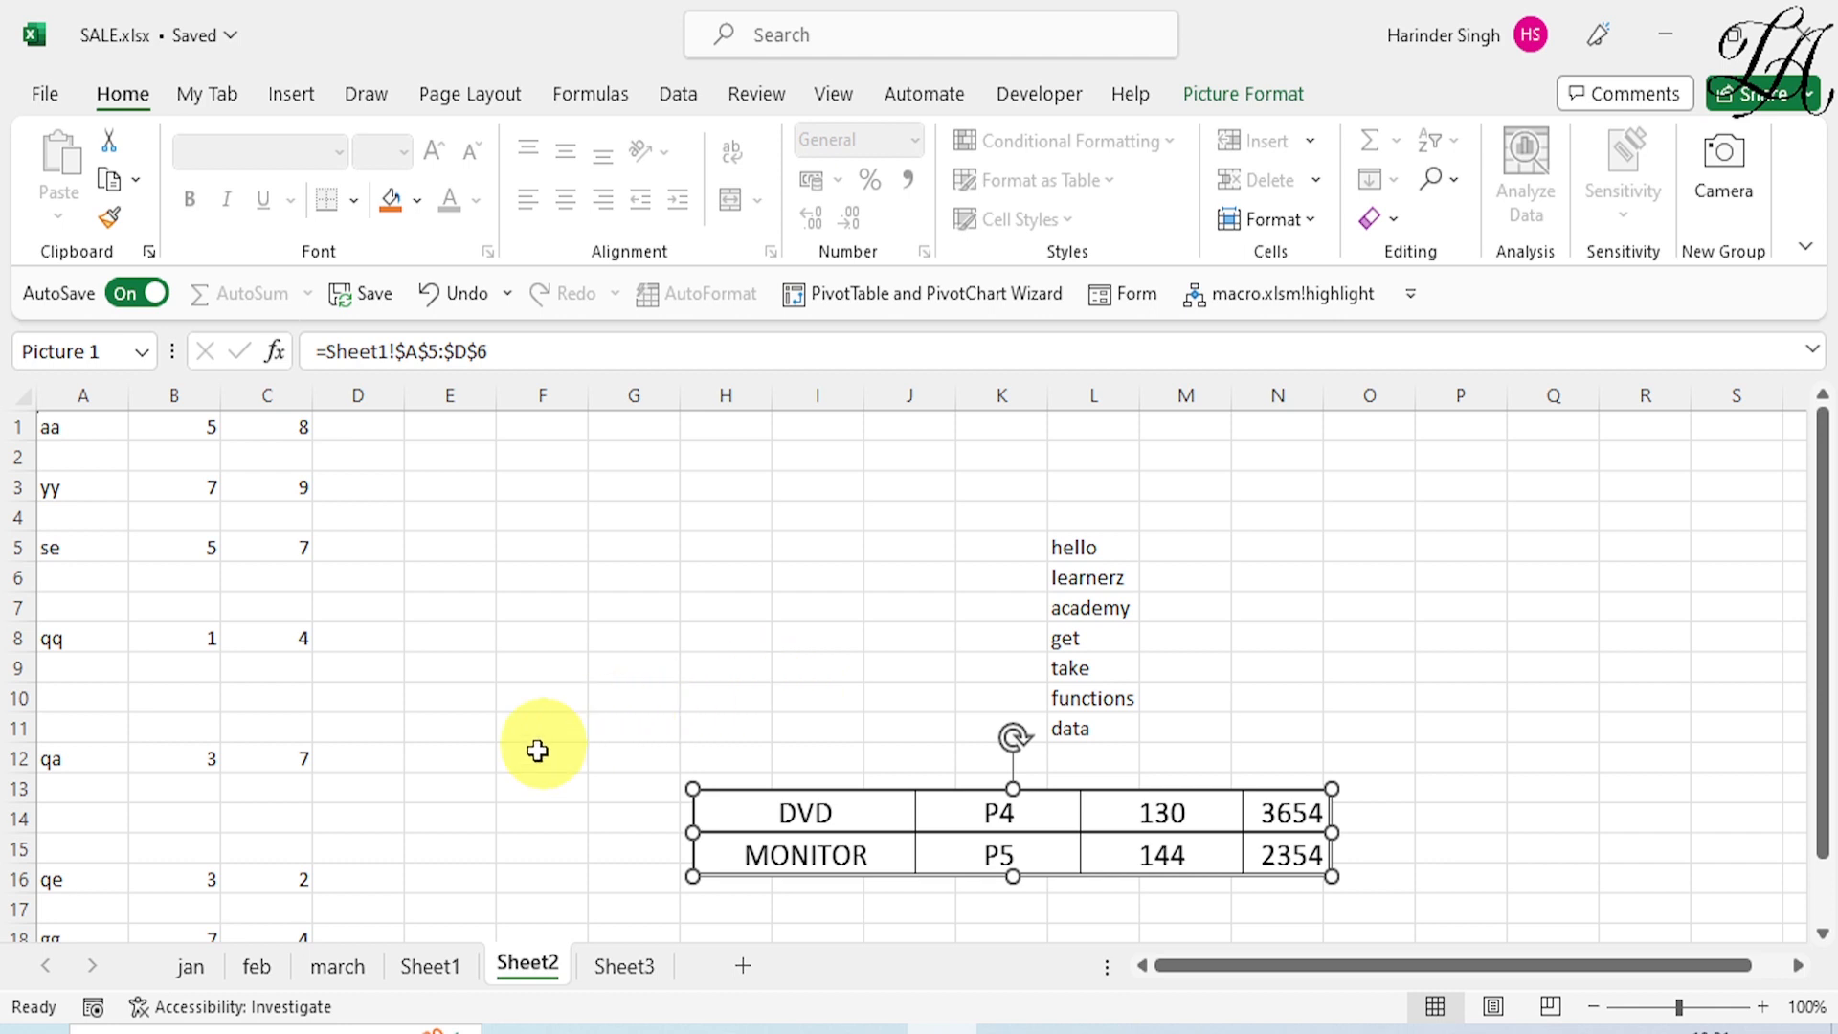
Step: Examine cell K5 on the jan, feb and march sheets
click(194, 973)
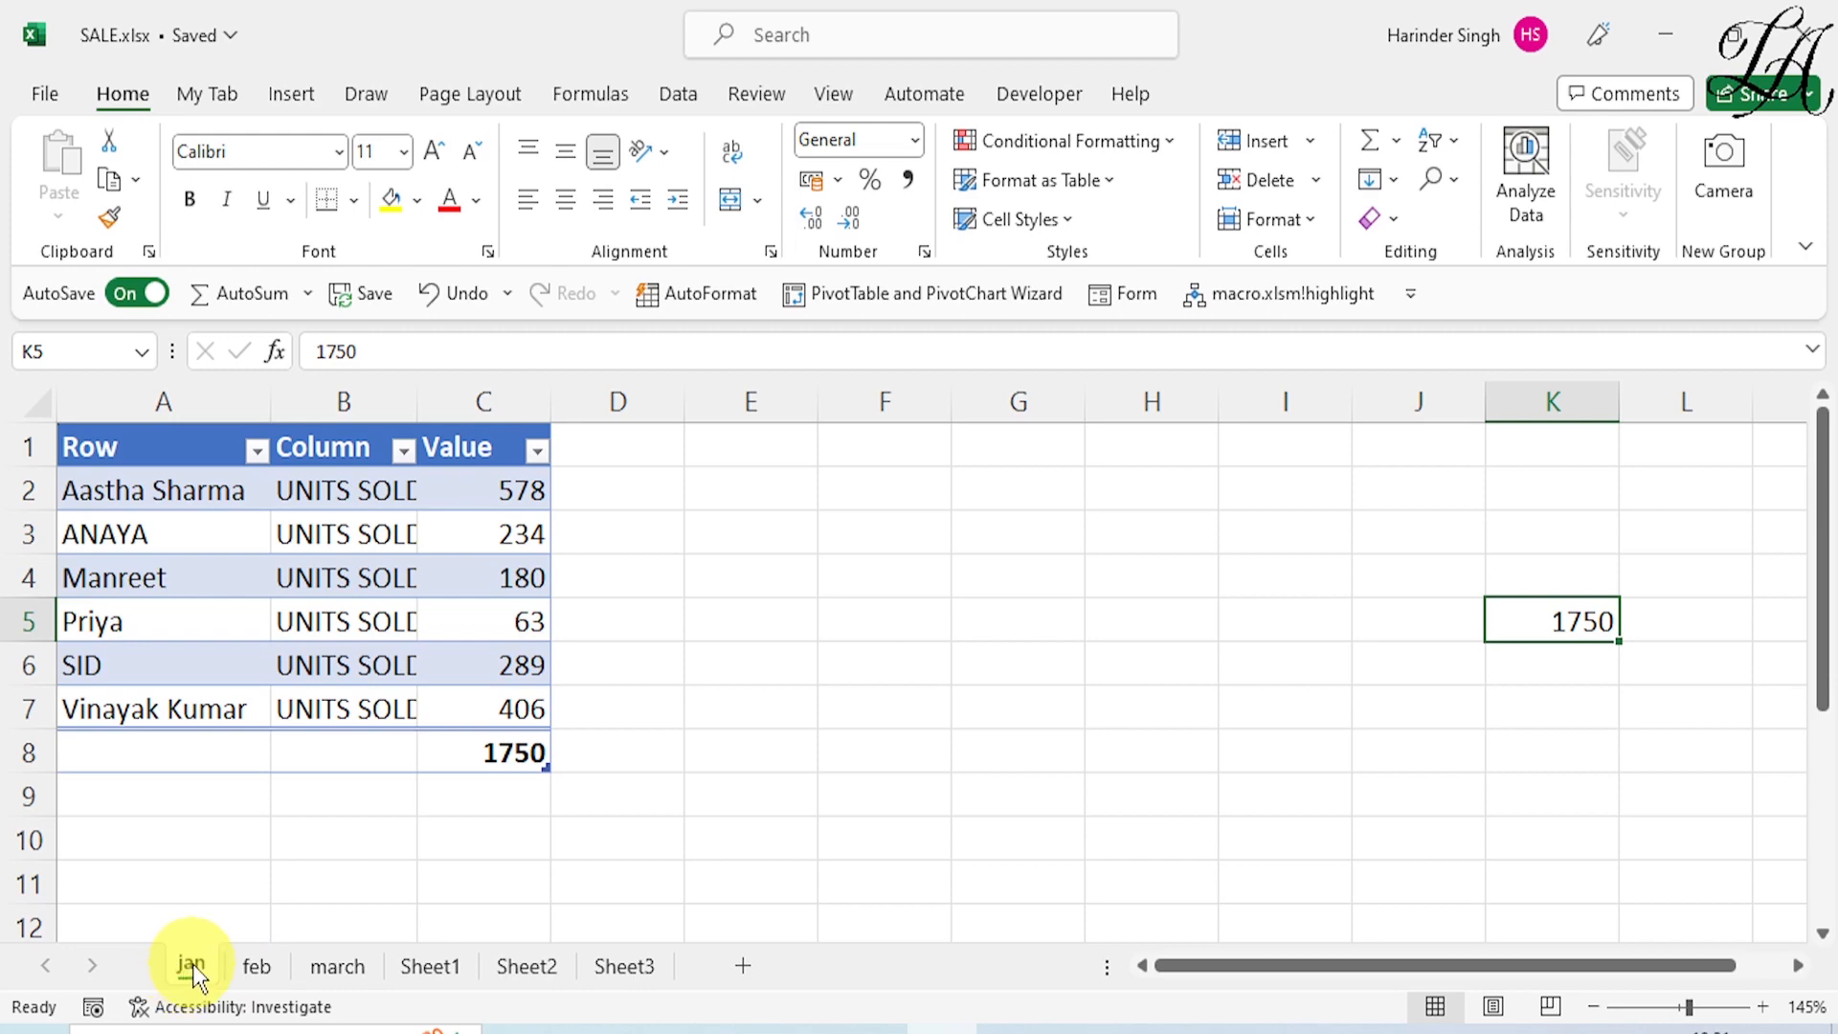
click(254, 965)
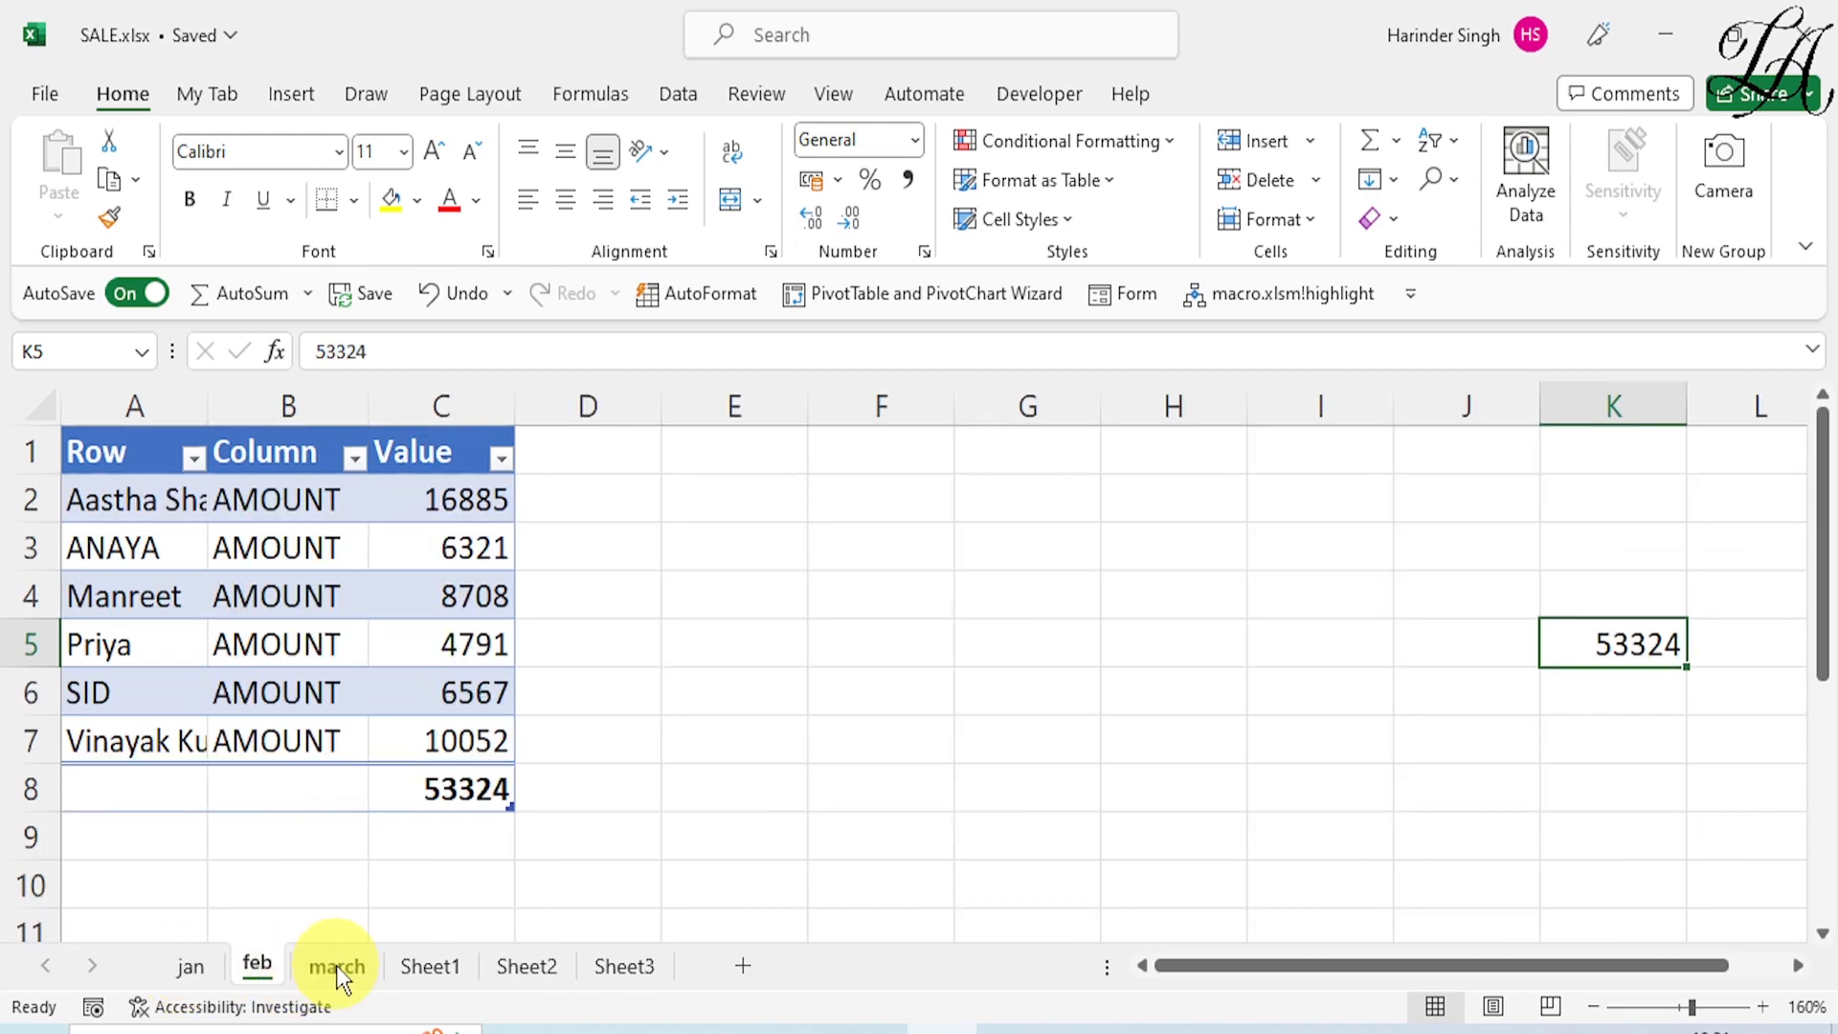
click(339, 967)
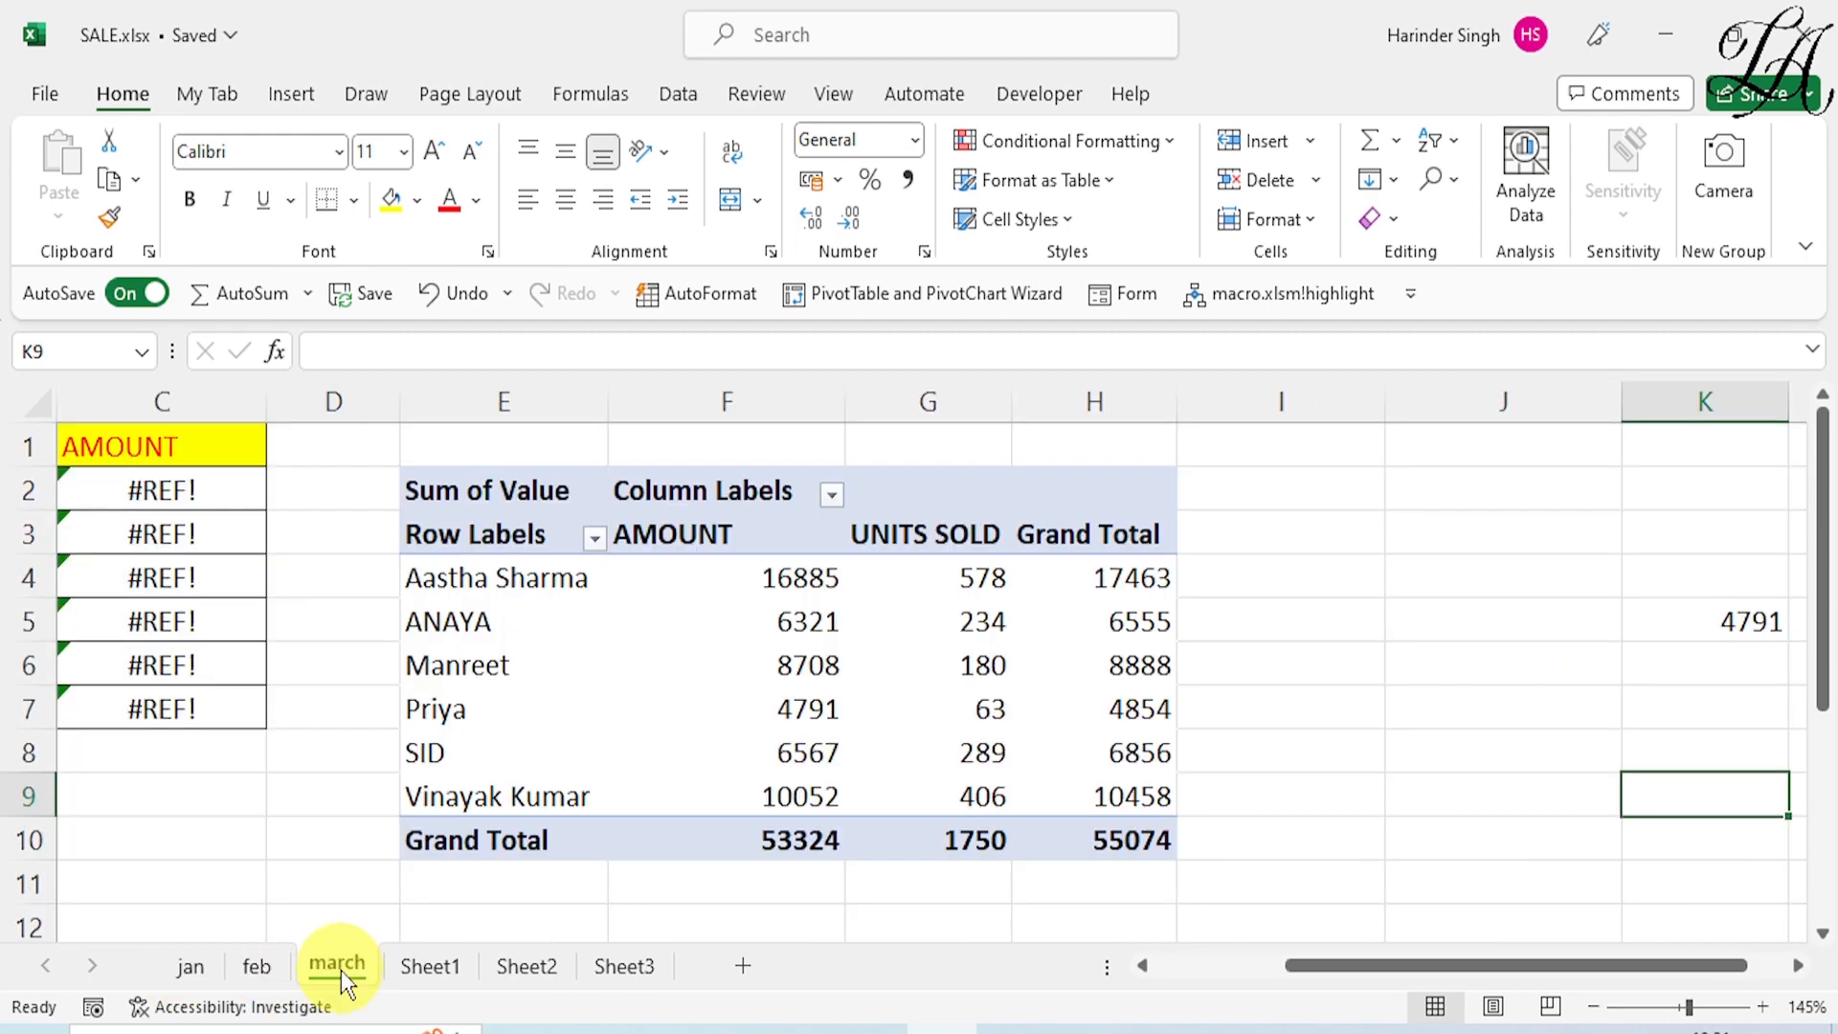
click(193, 967)
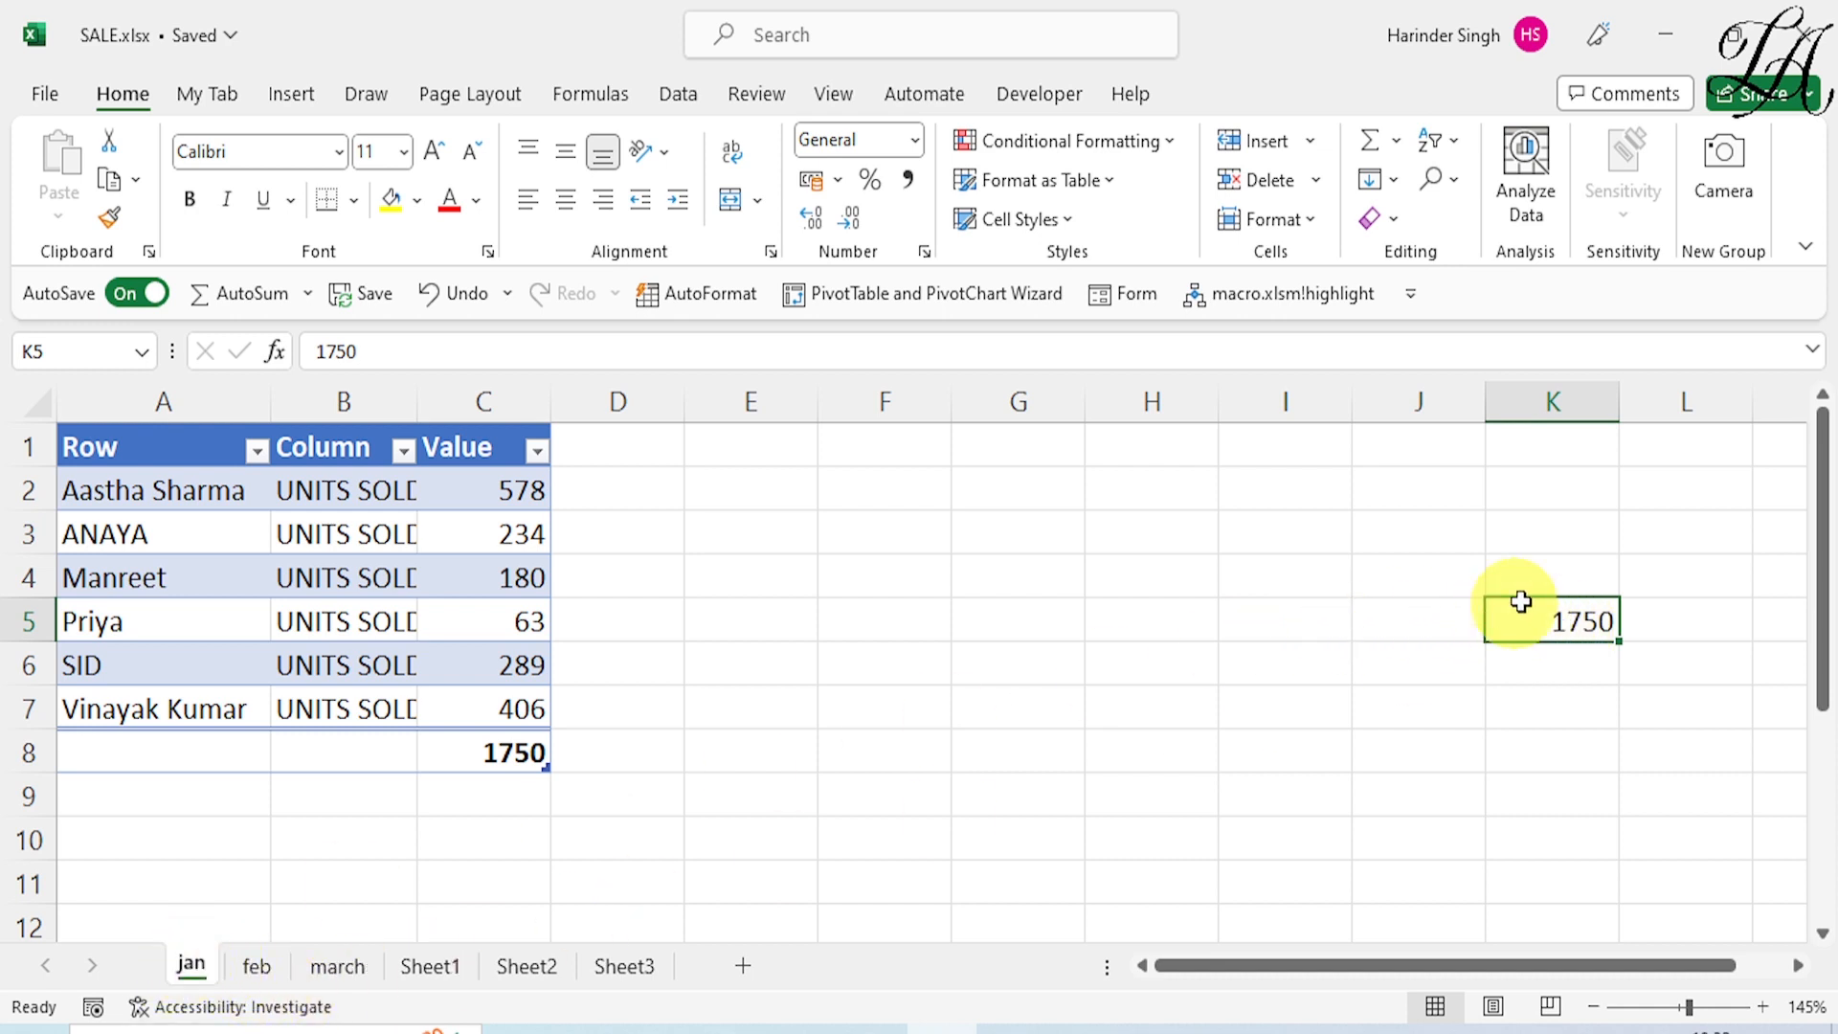
click(255, 964)
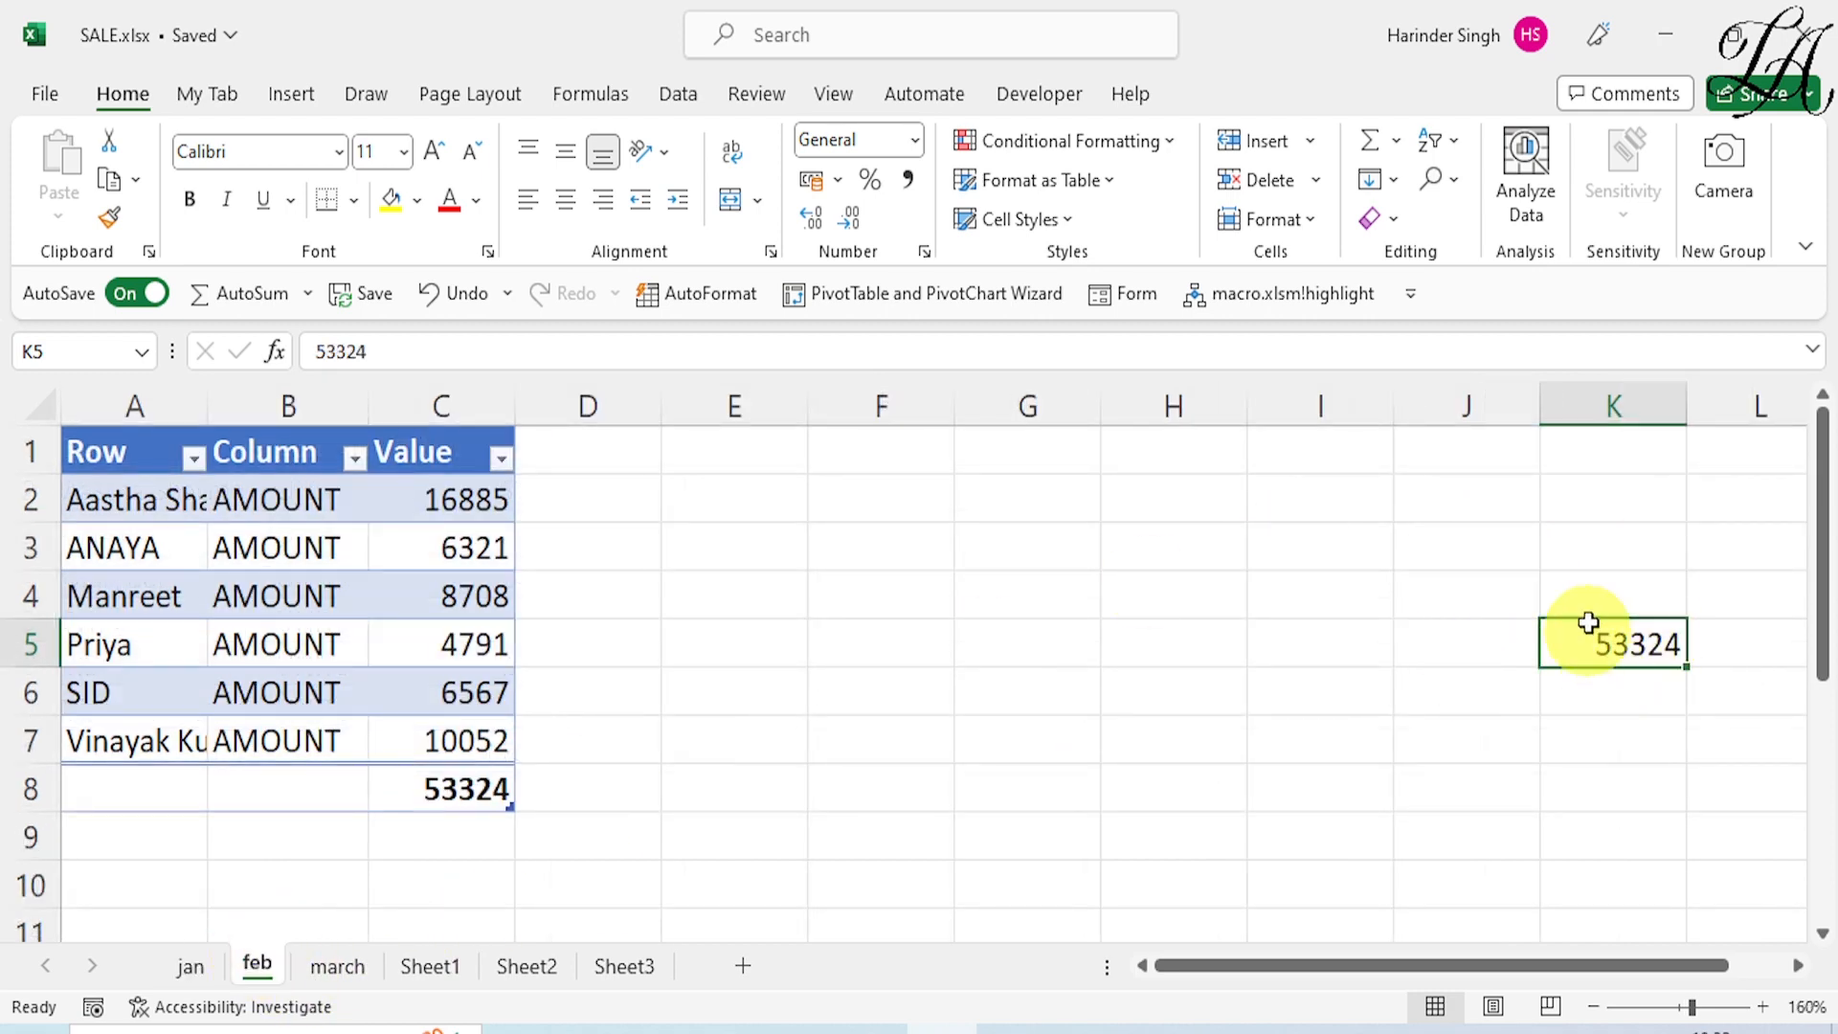
click(331, 969)
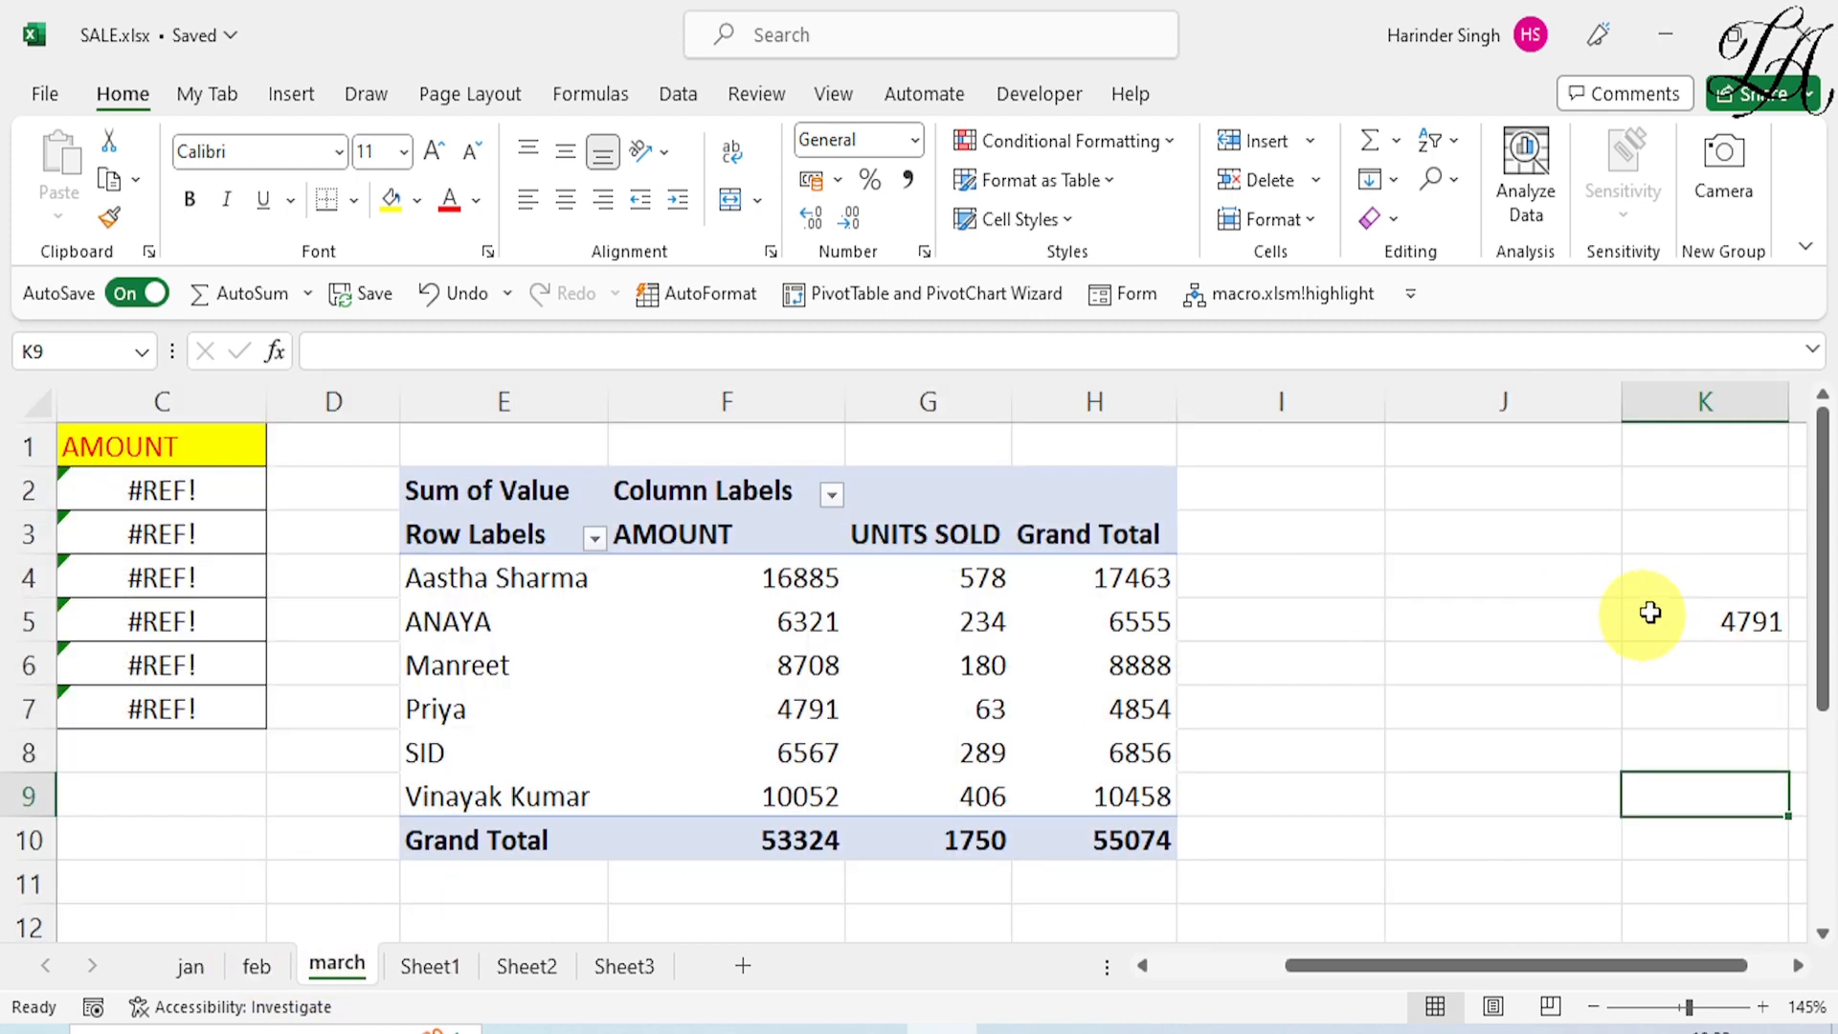
click(1734, 633)
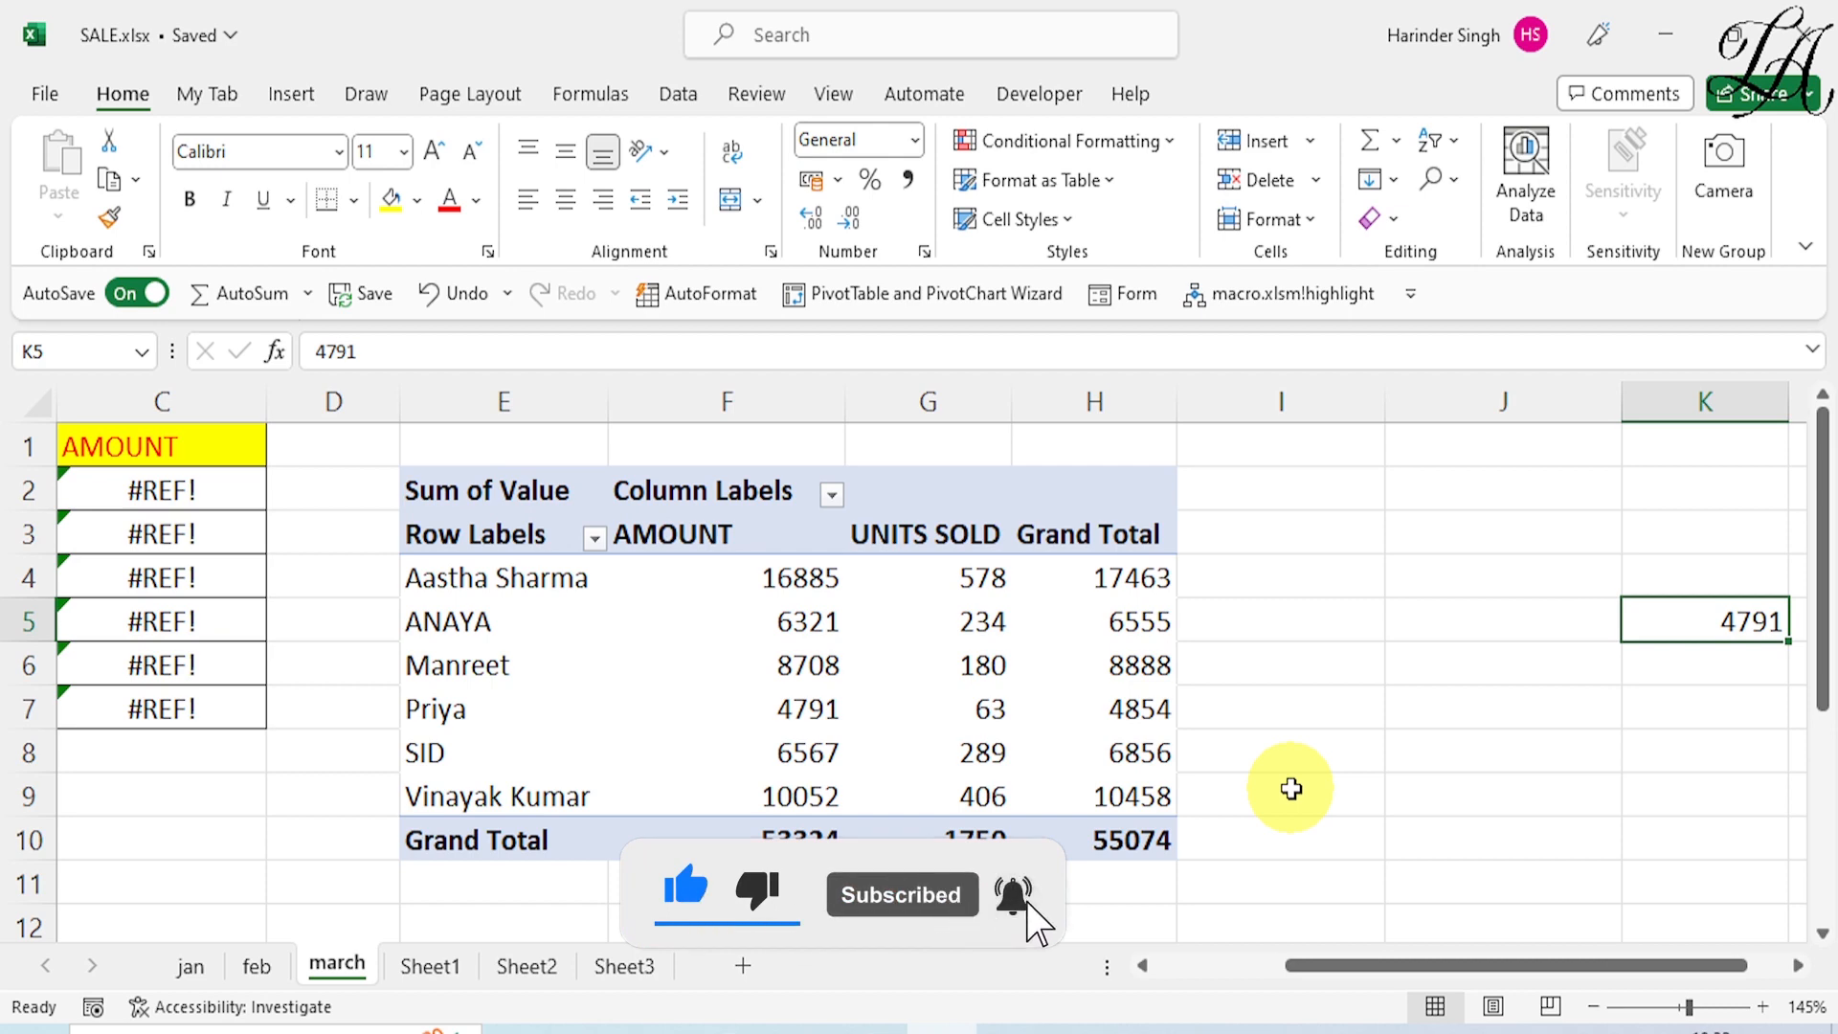
click(1414, 754)
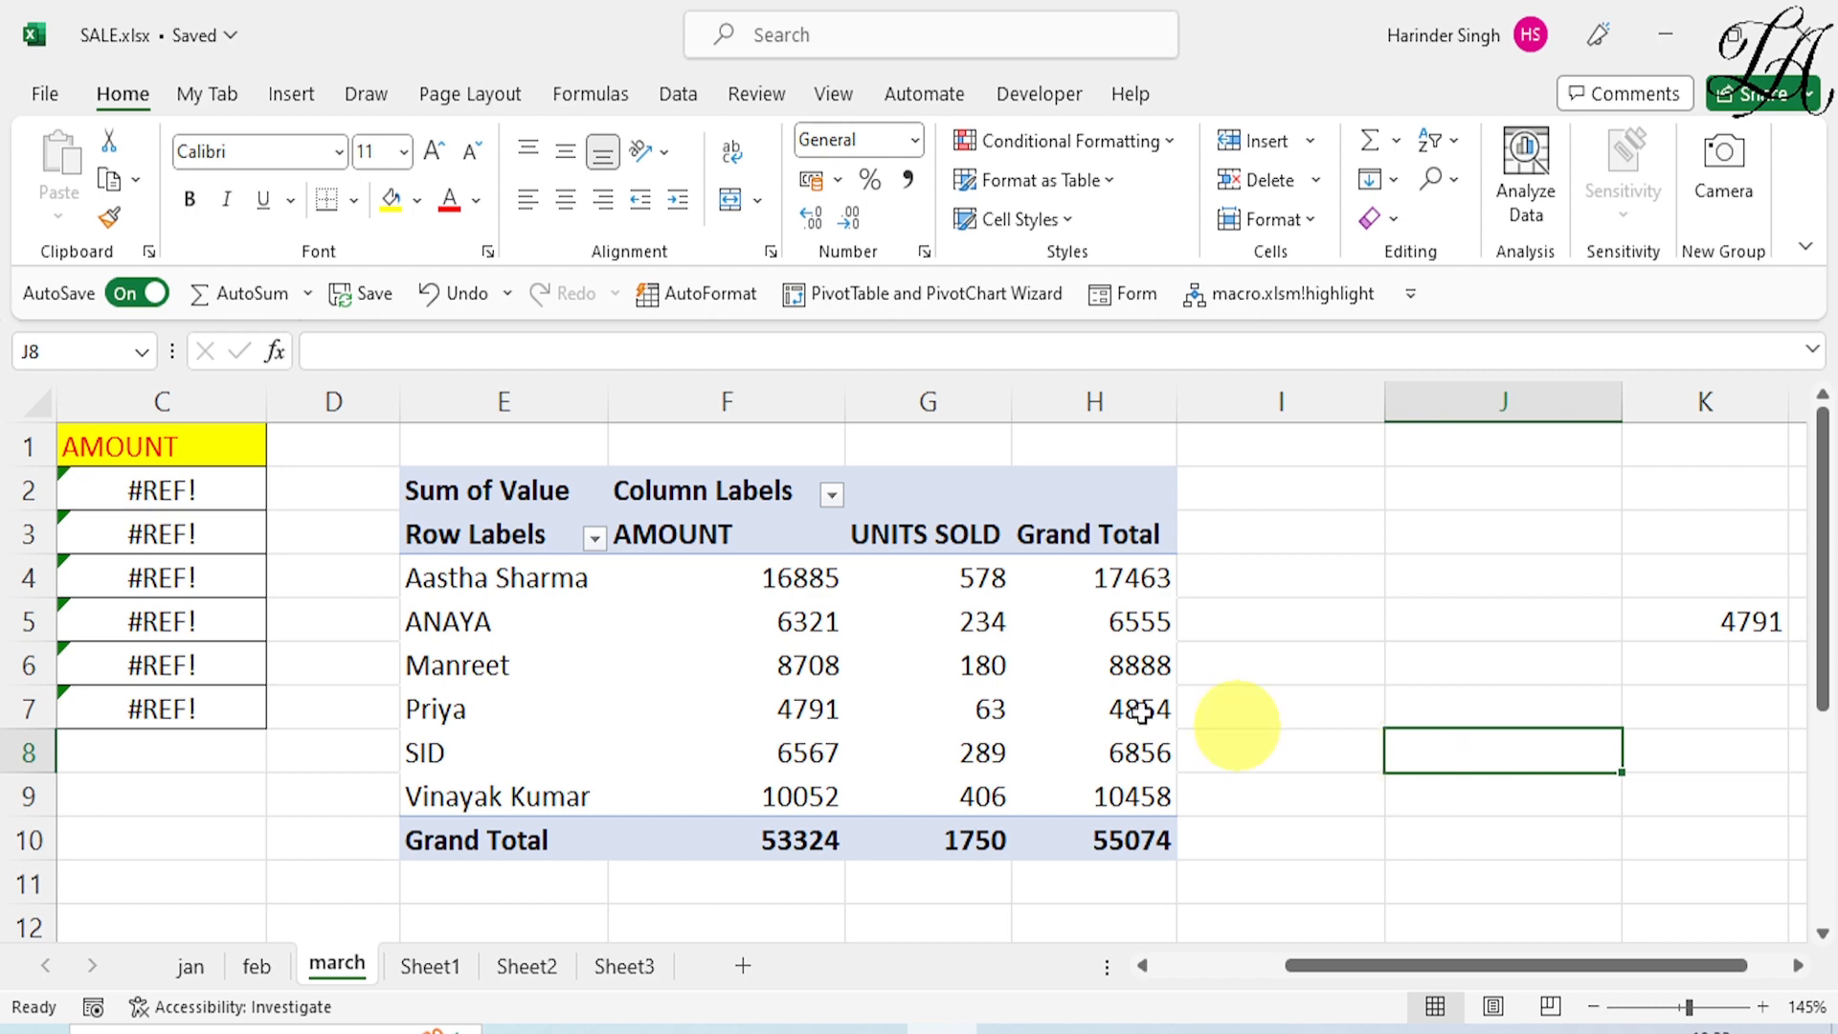
Step: Enter the formula =SUM(jan:march!k5) in cell H9 of Sheet1 to total K5 across the monthly sheets
click(436, 970)
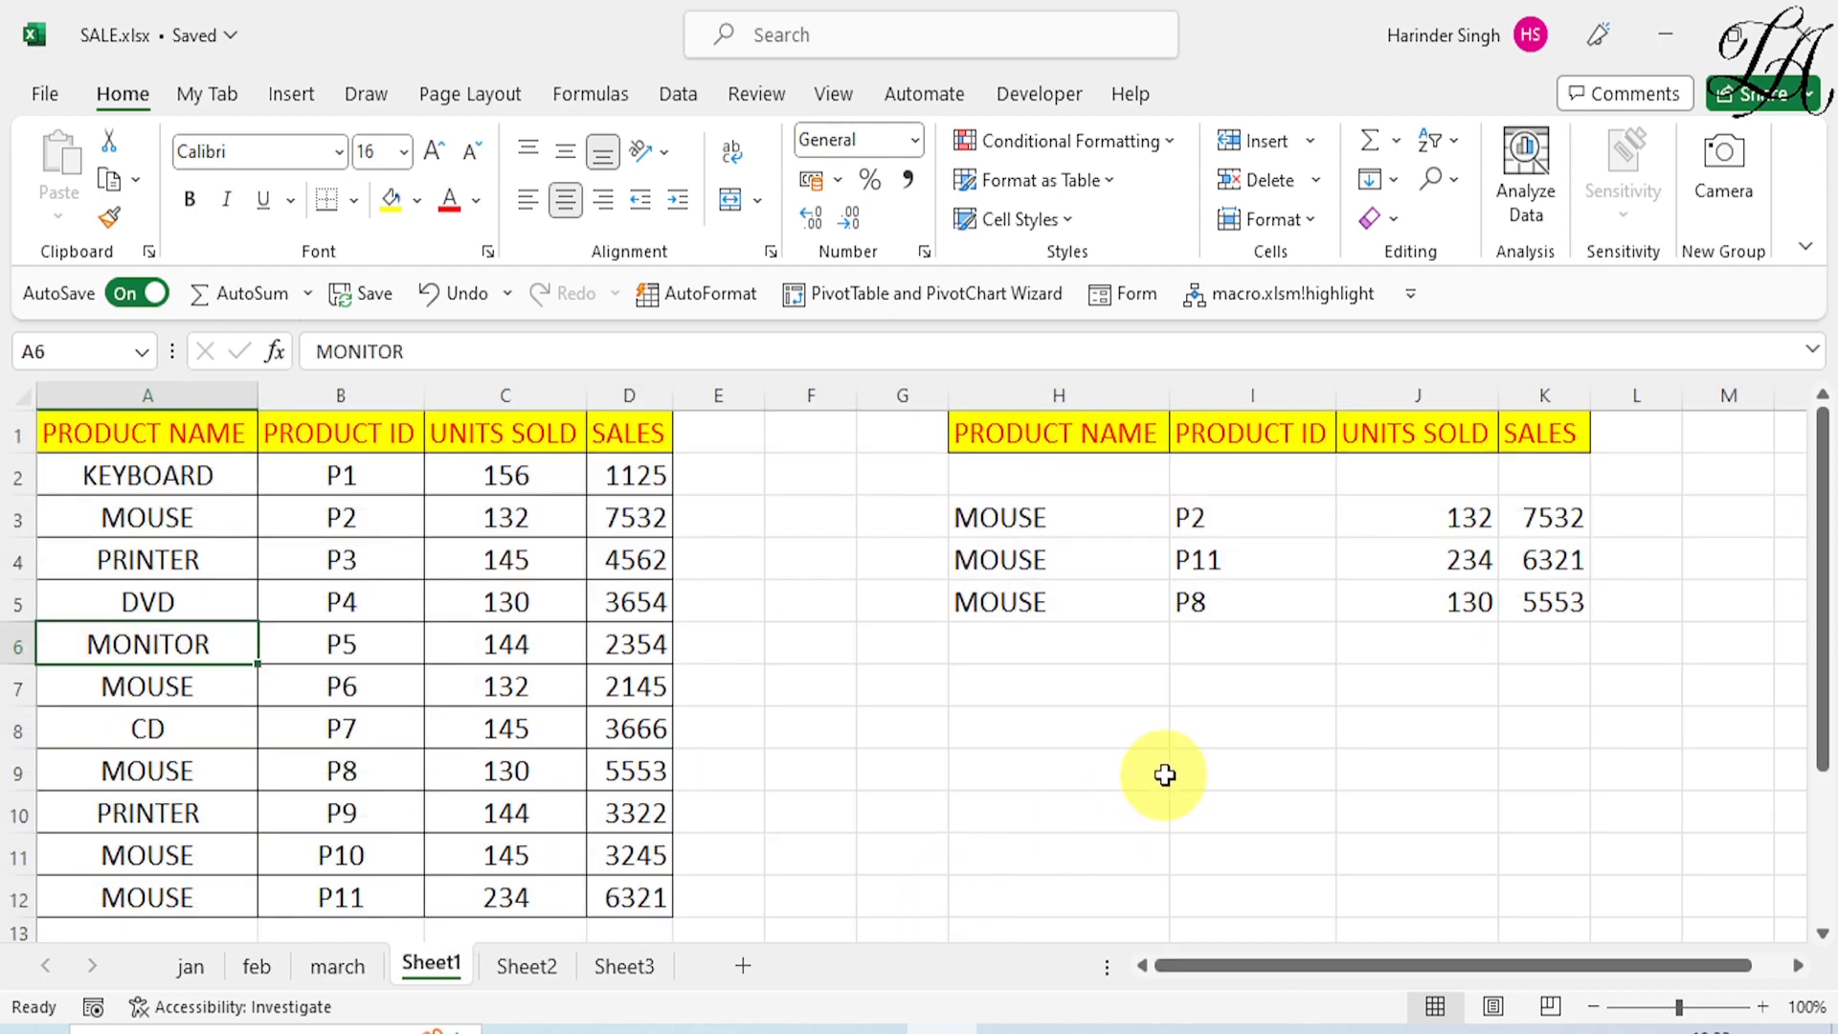
click(1070, 777)
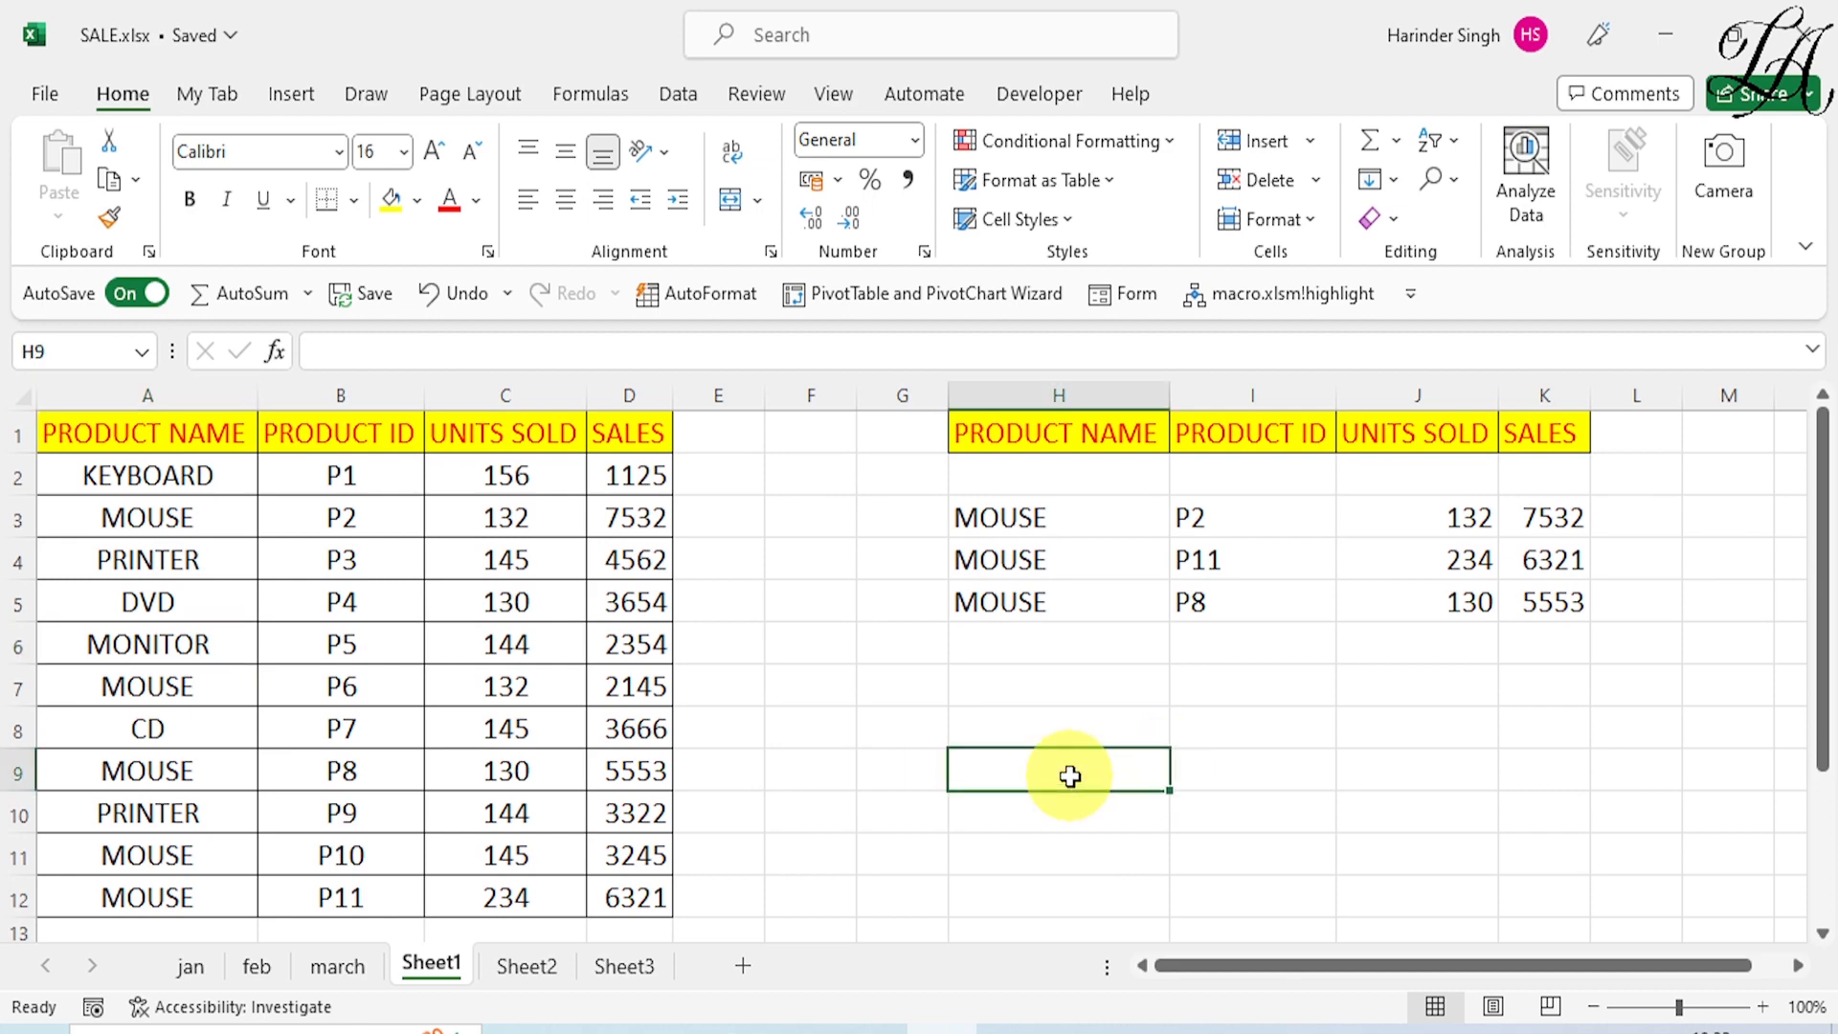
text(=SUM)
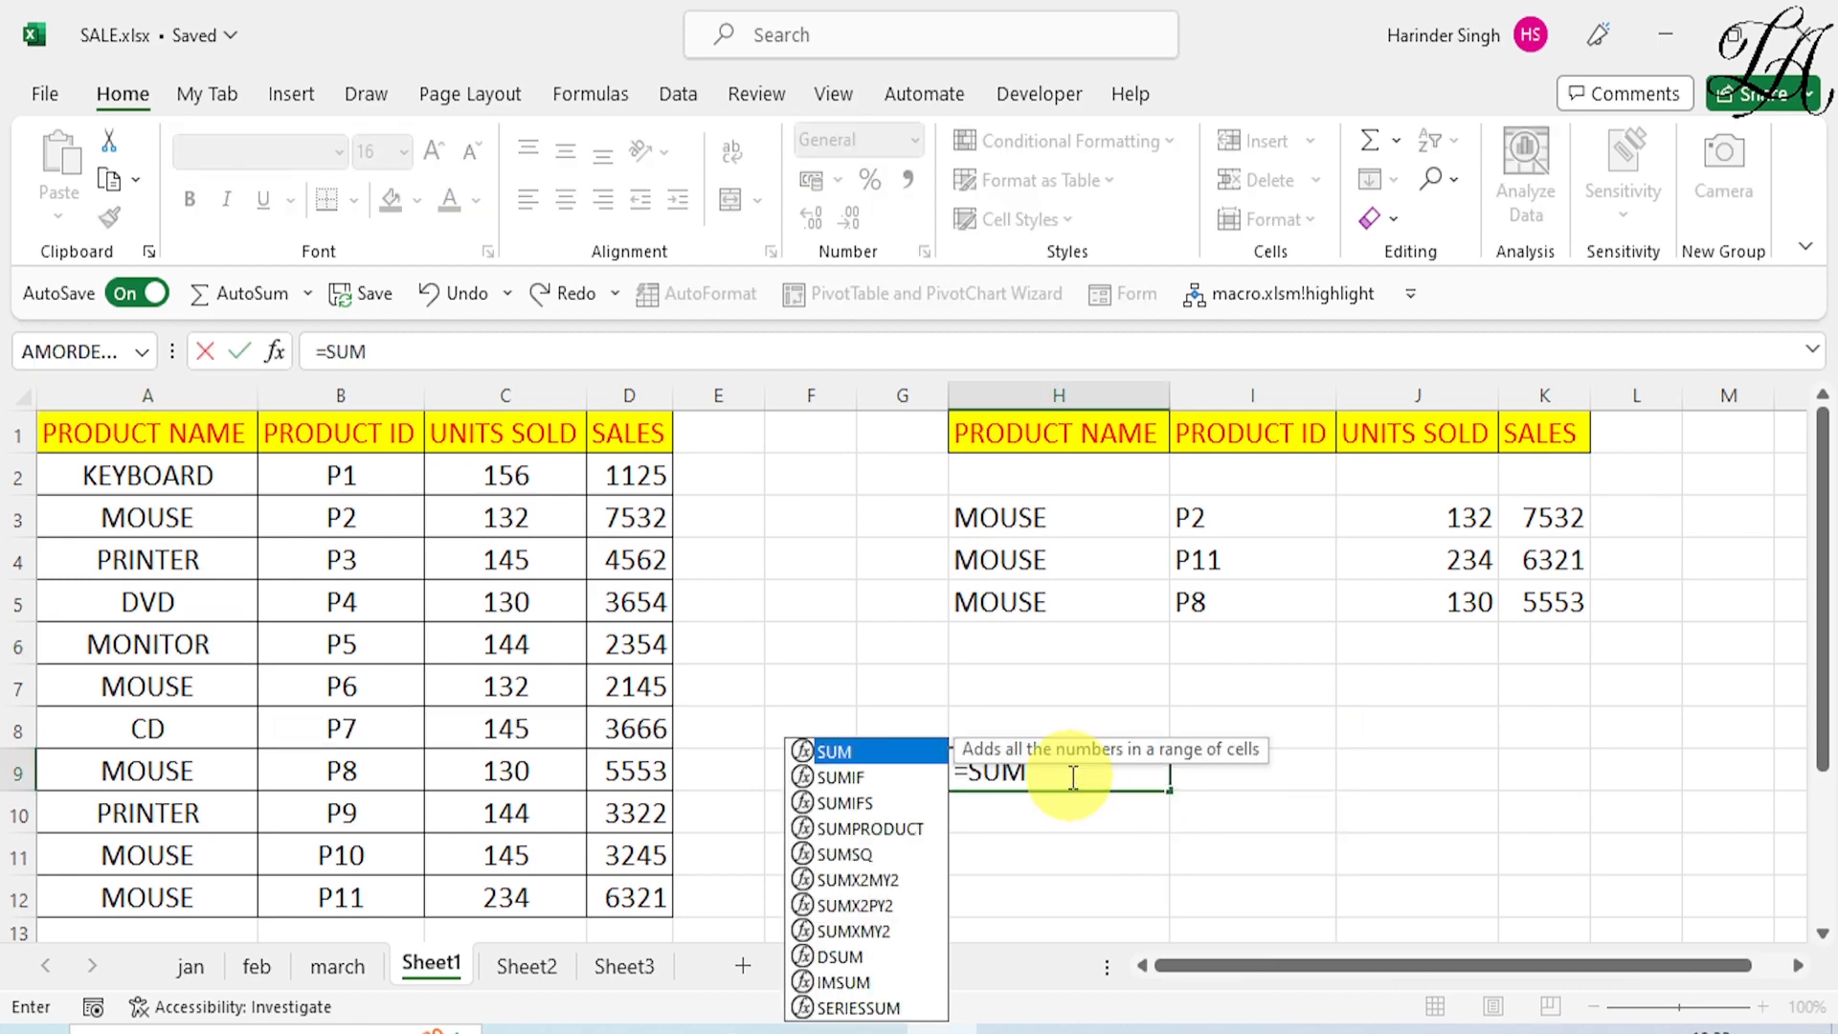
text(()
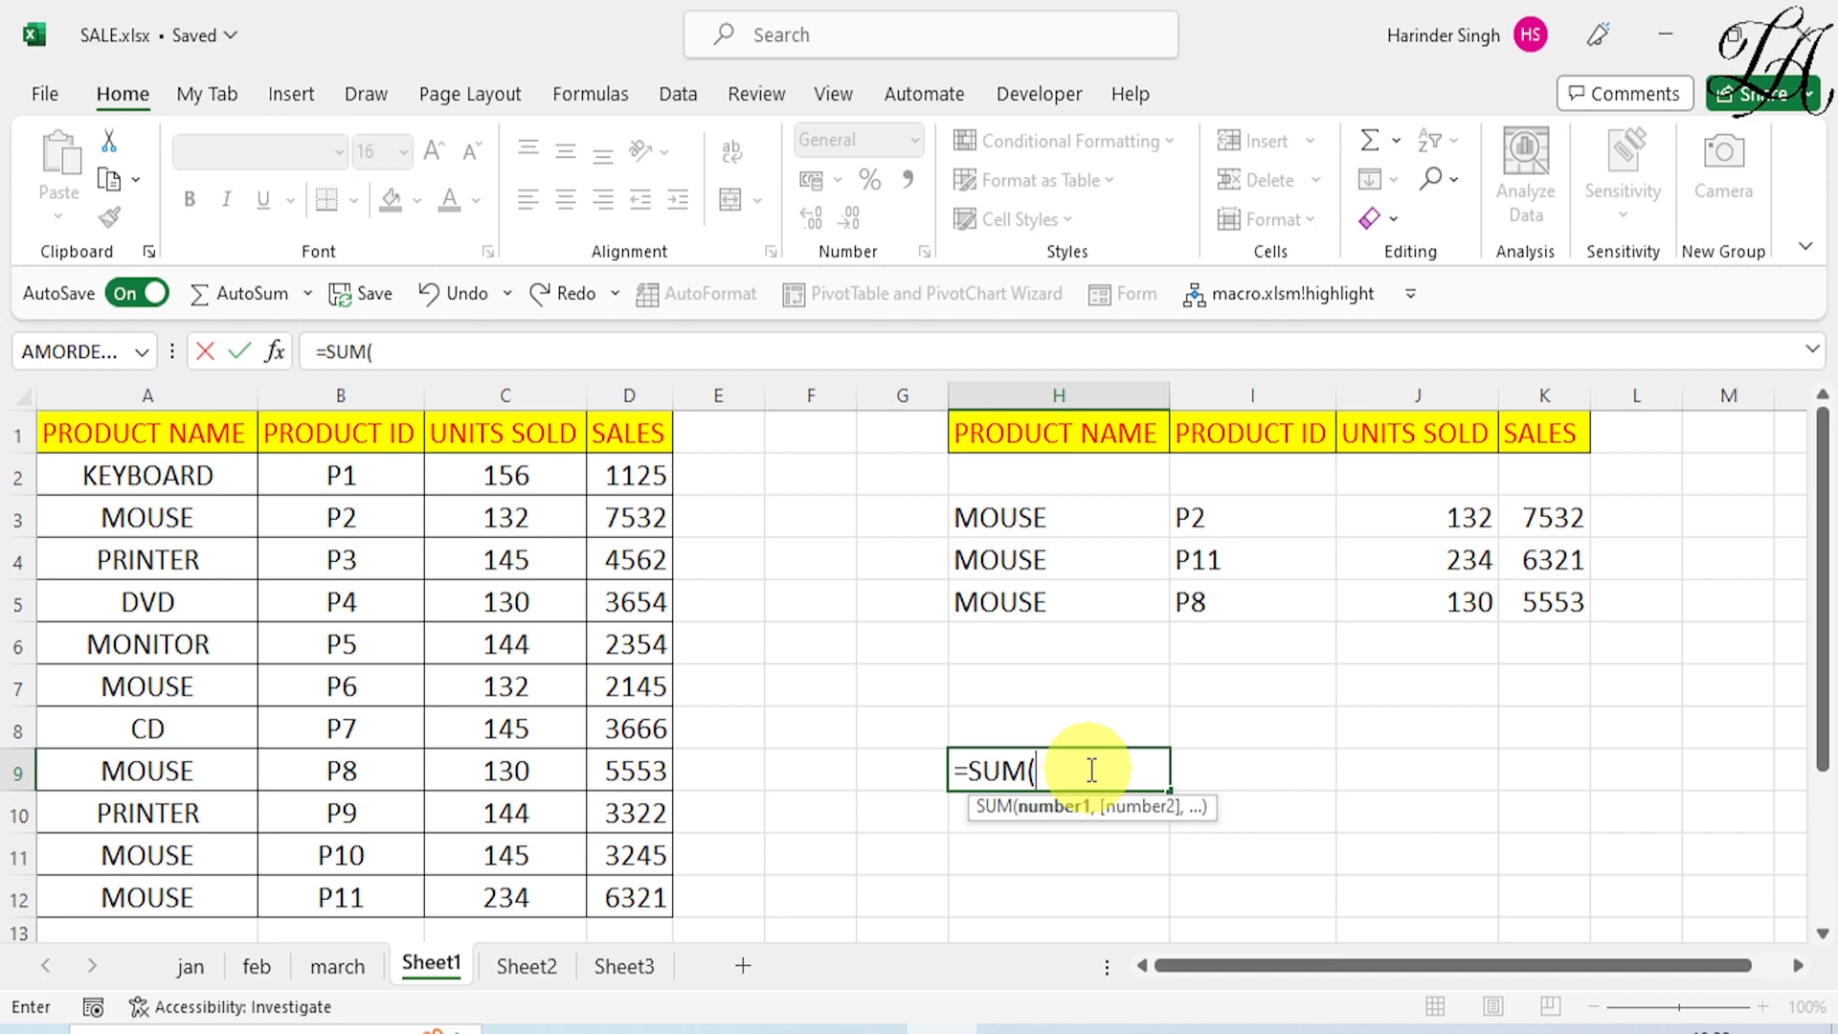
text(AN)
text(marc)
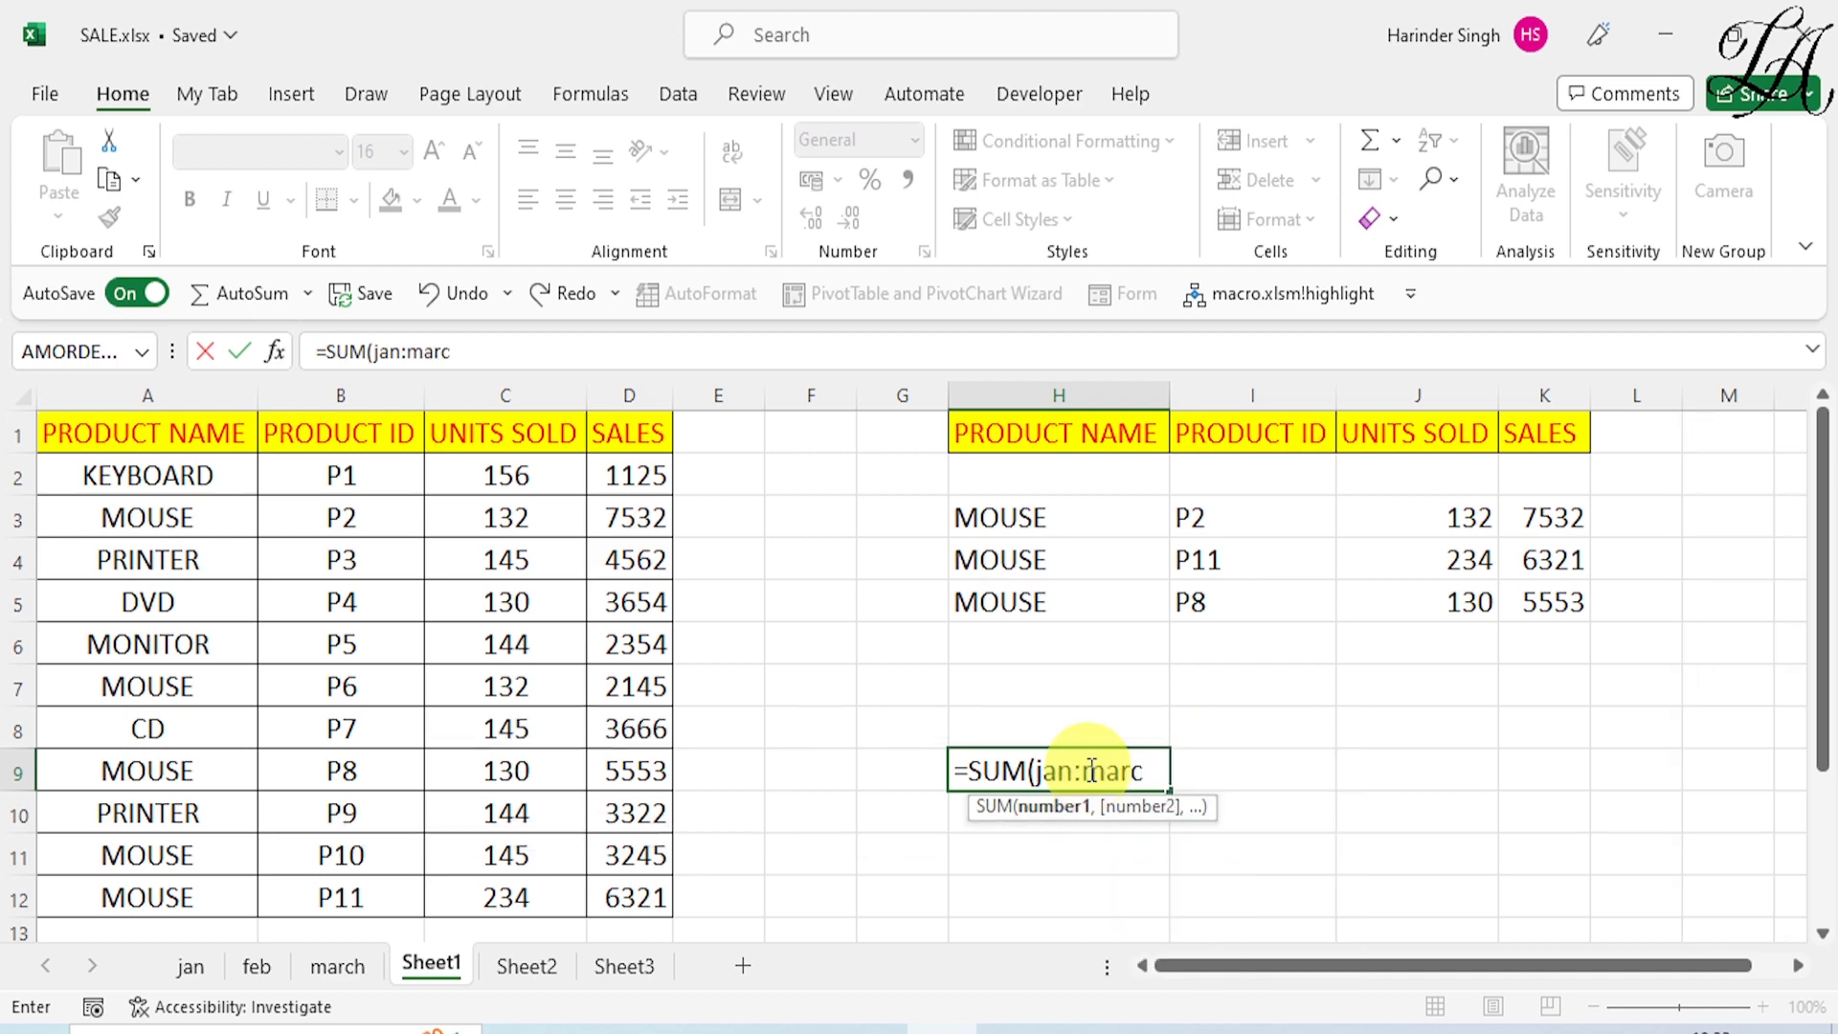
text(h!)
text(k5)
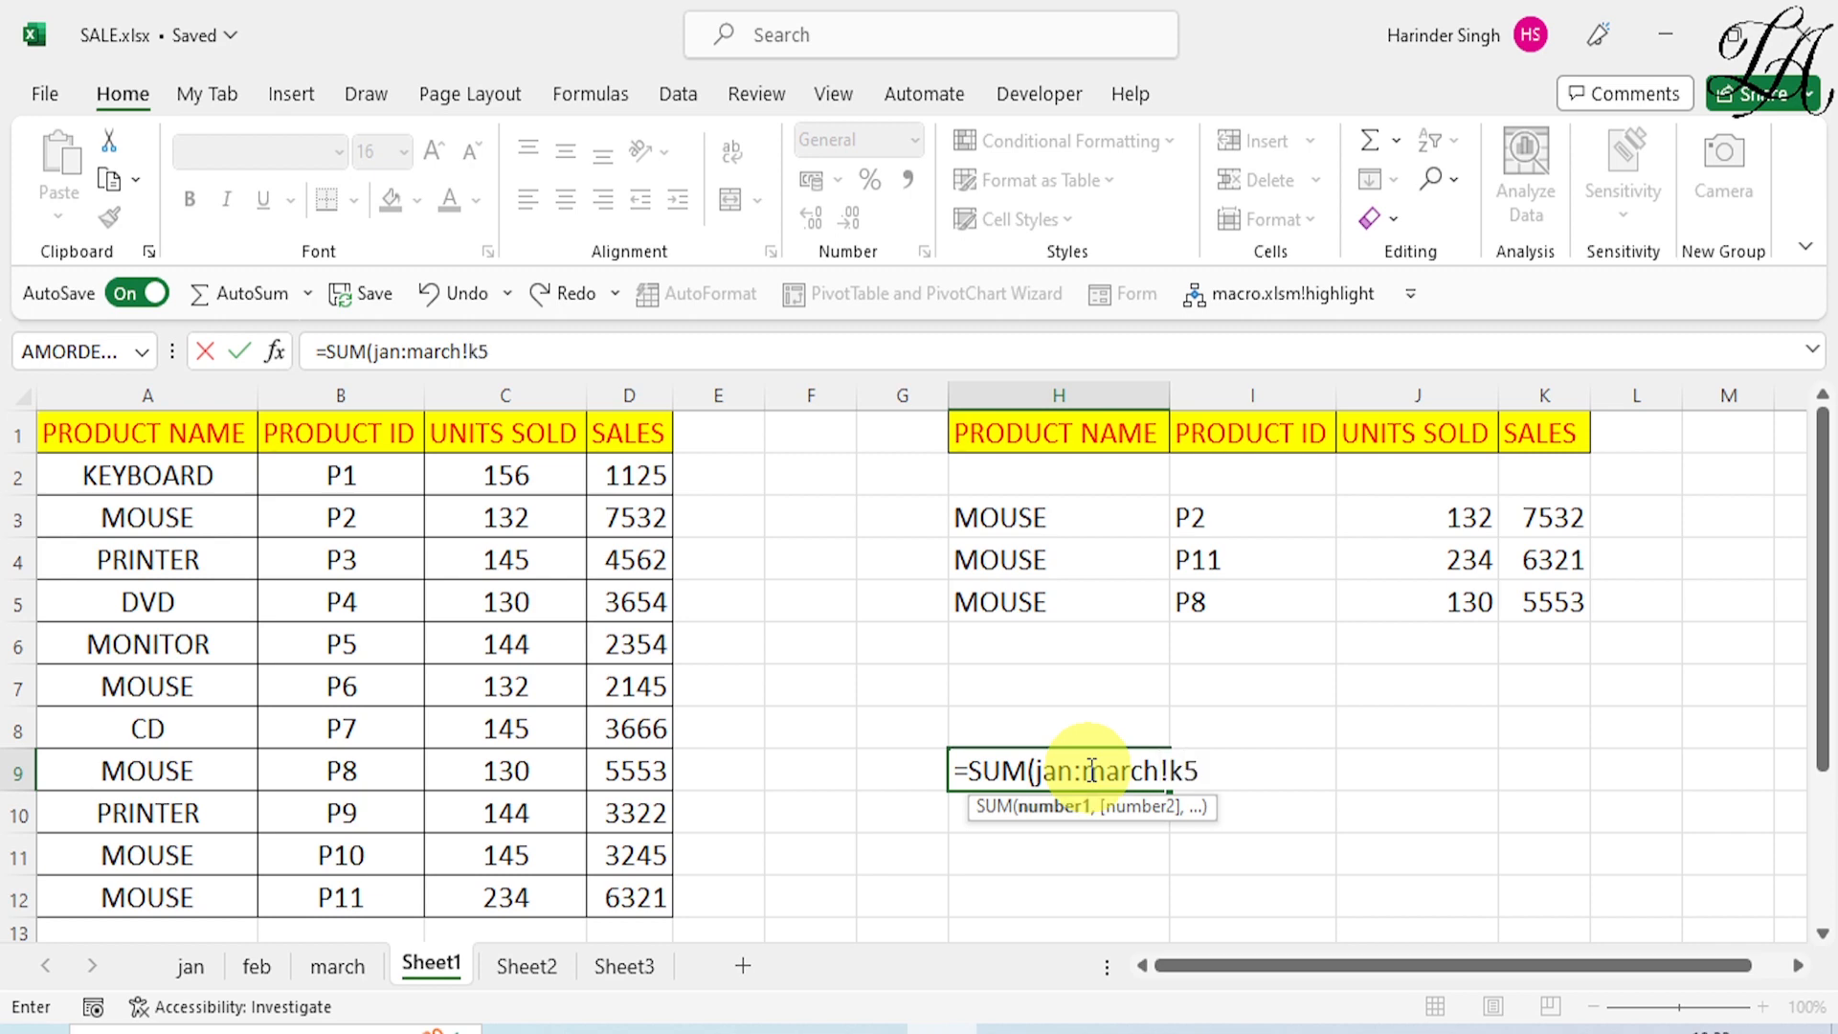
text())
key(Return)
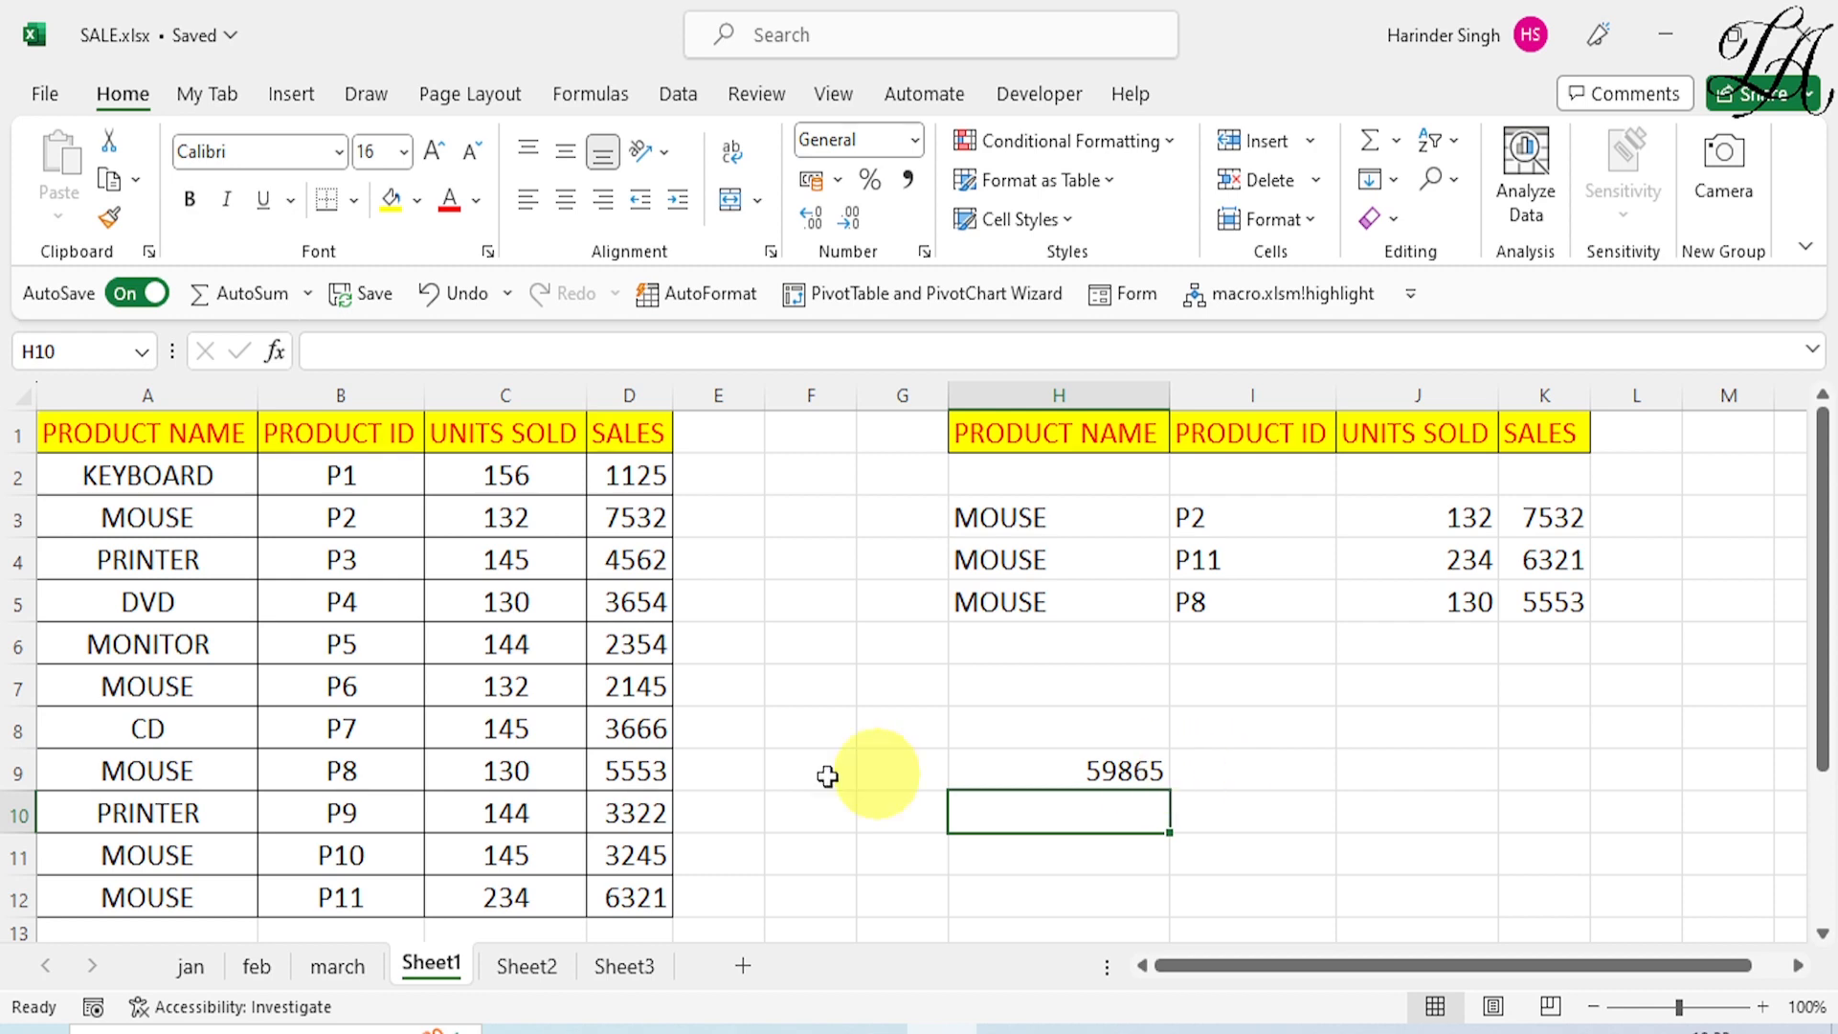
Step: Select only the blank cells within A1:C18 on Sheet2 using Go To Special with Blanks
click(538, 961)
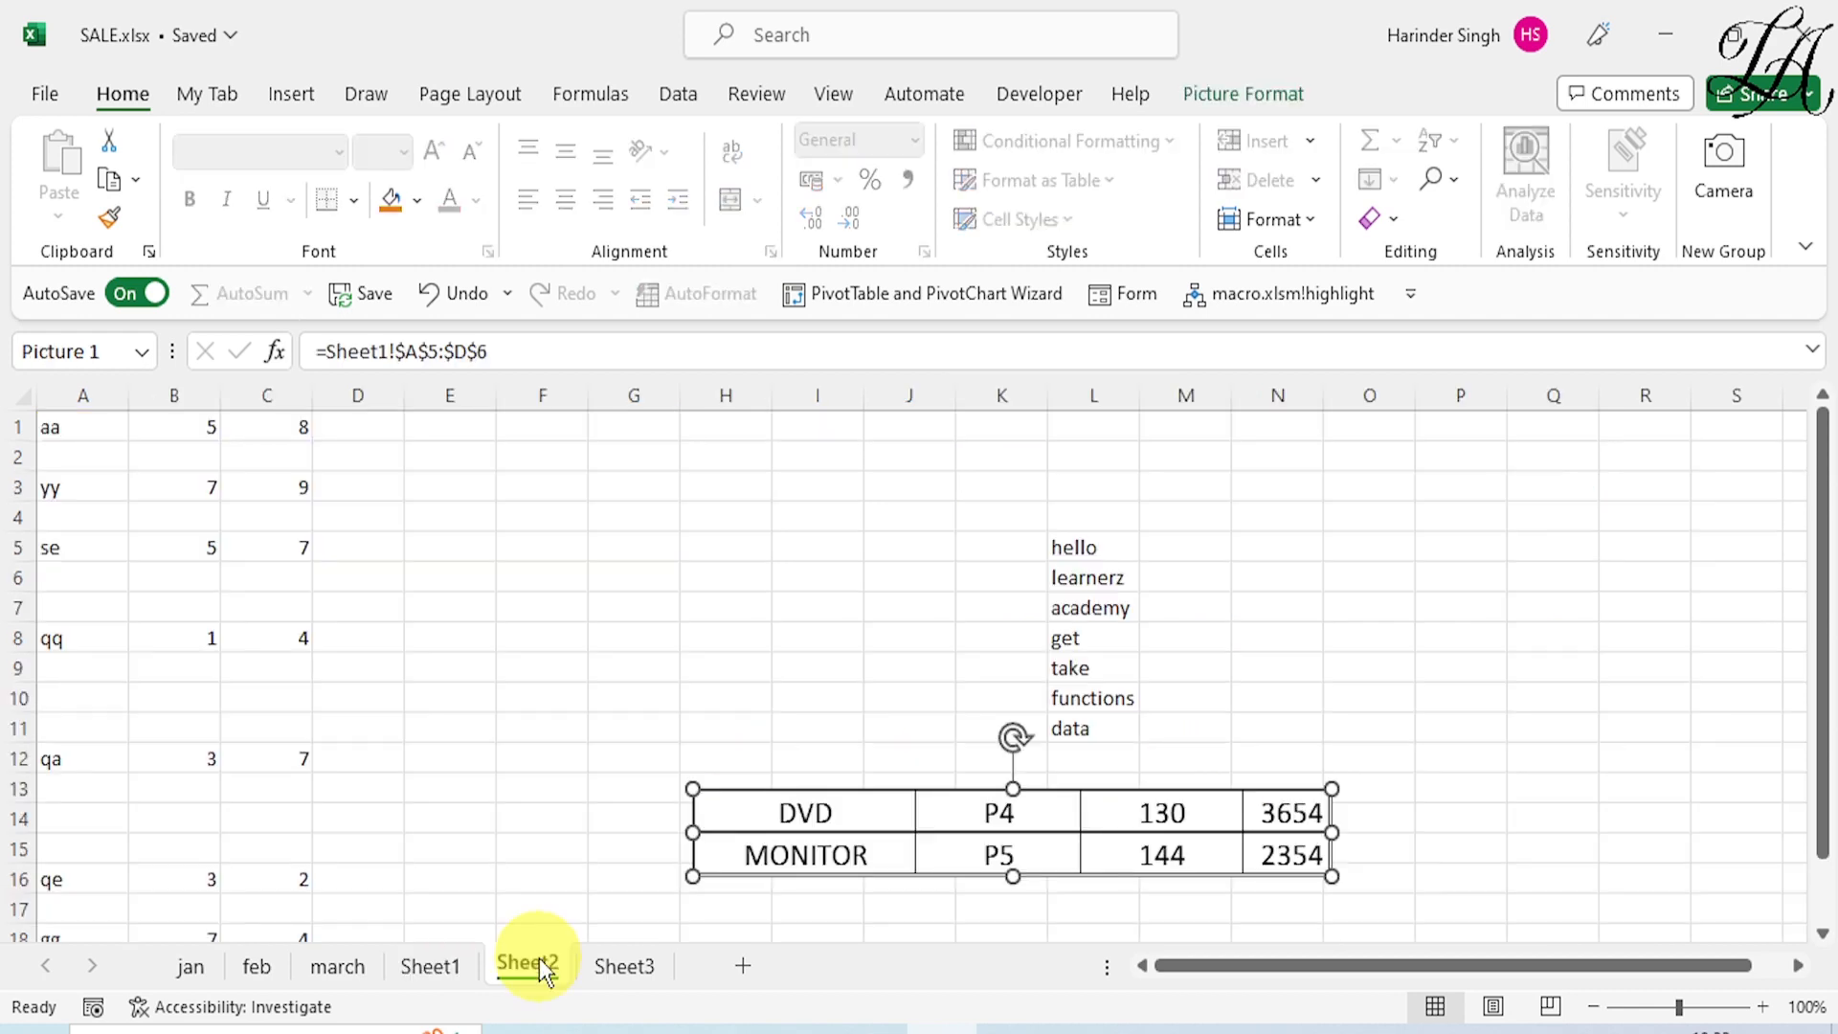
click(90, 458)
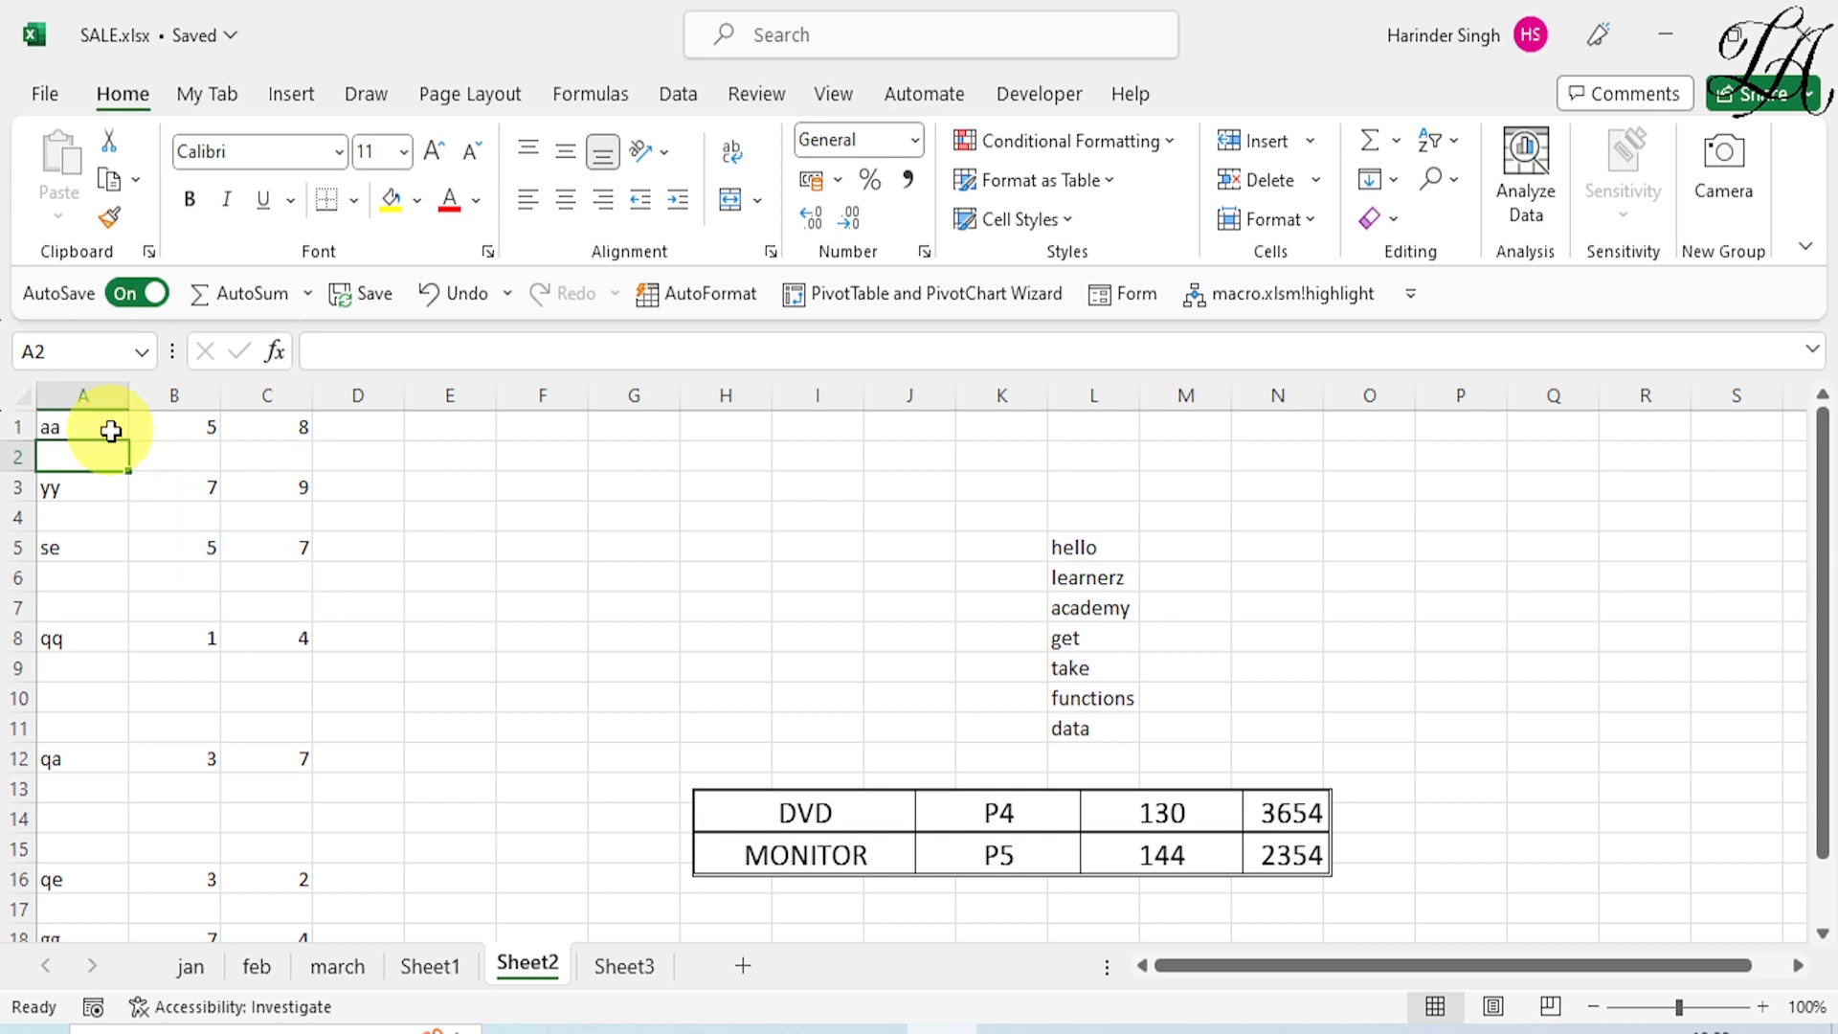
drag(111, 425, 261, 881)
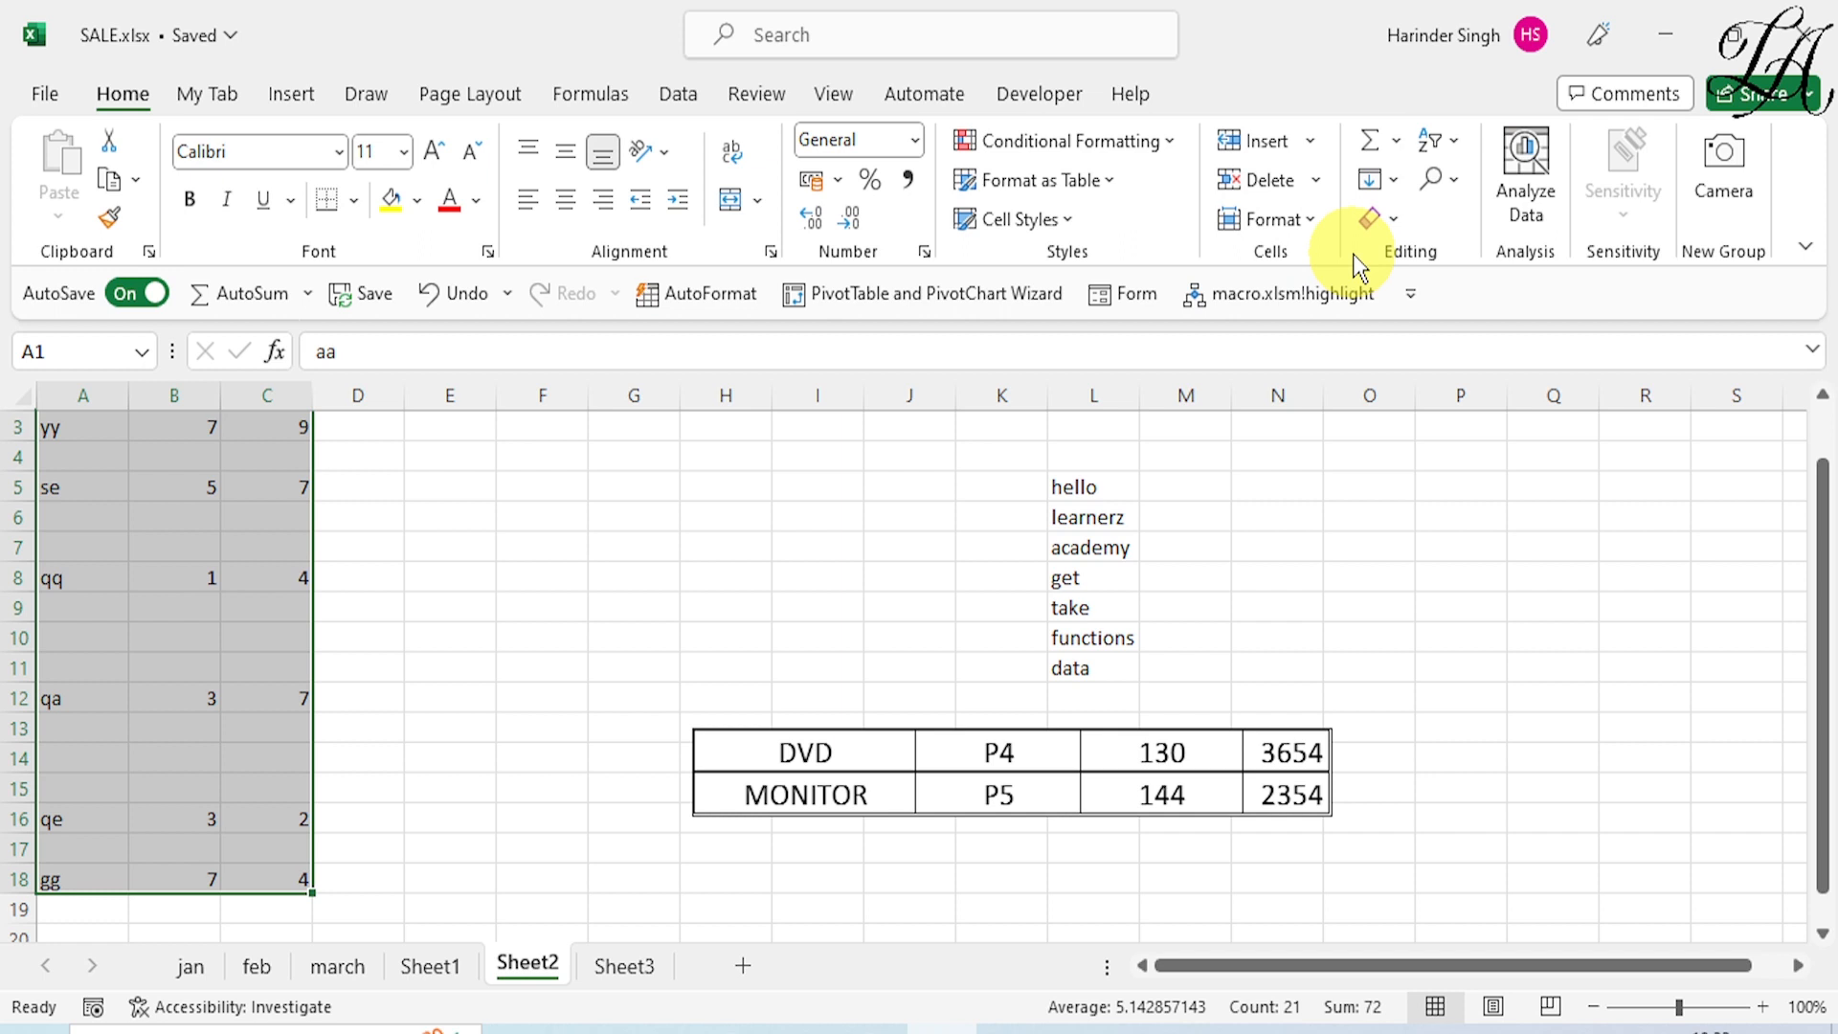
click(1437, 179)
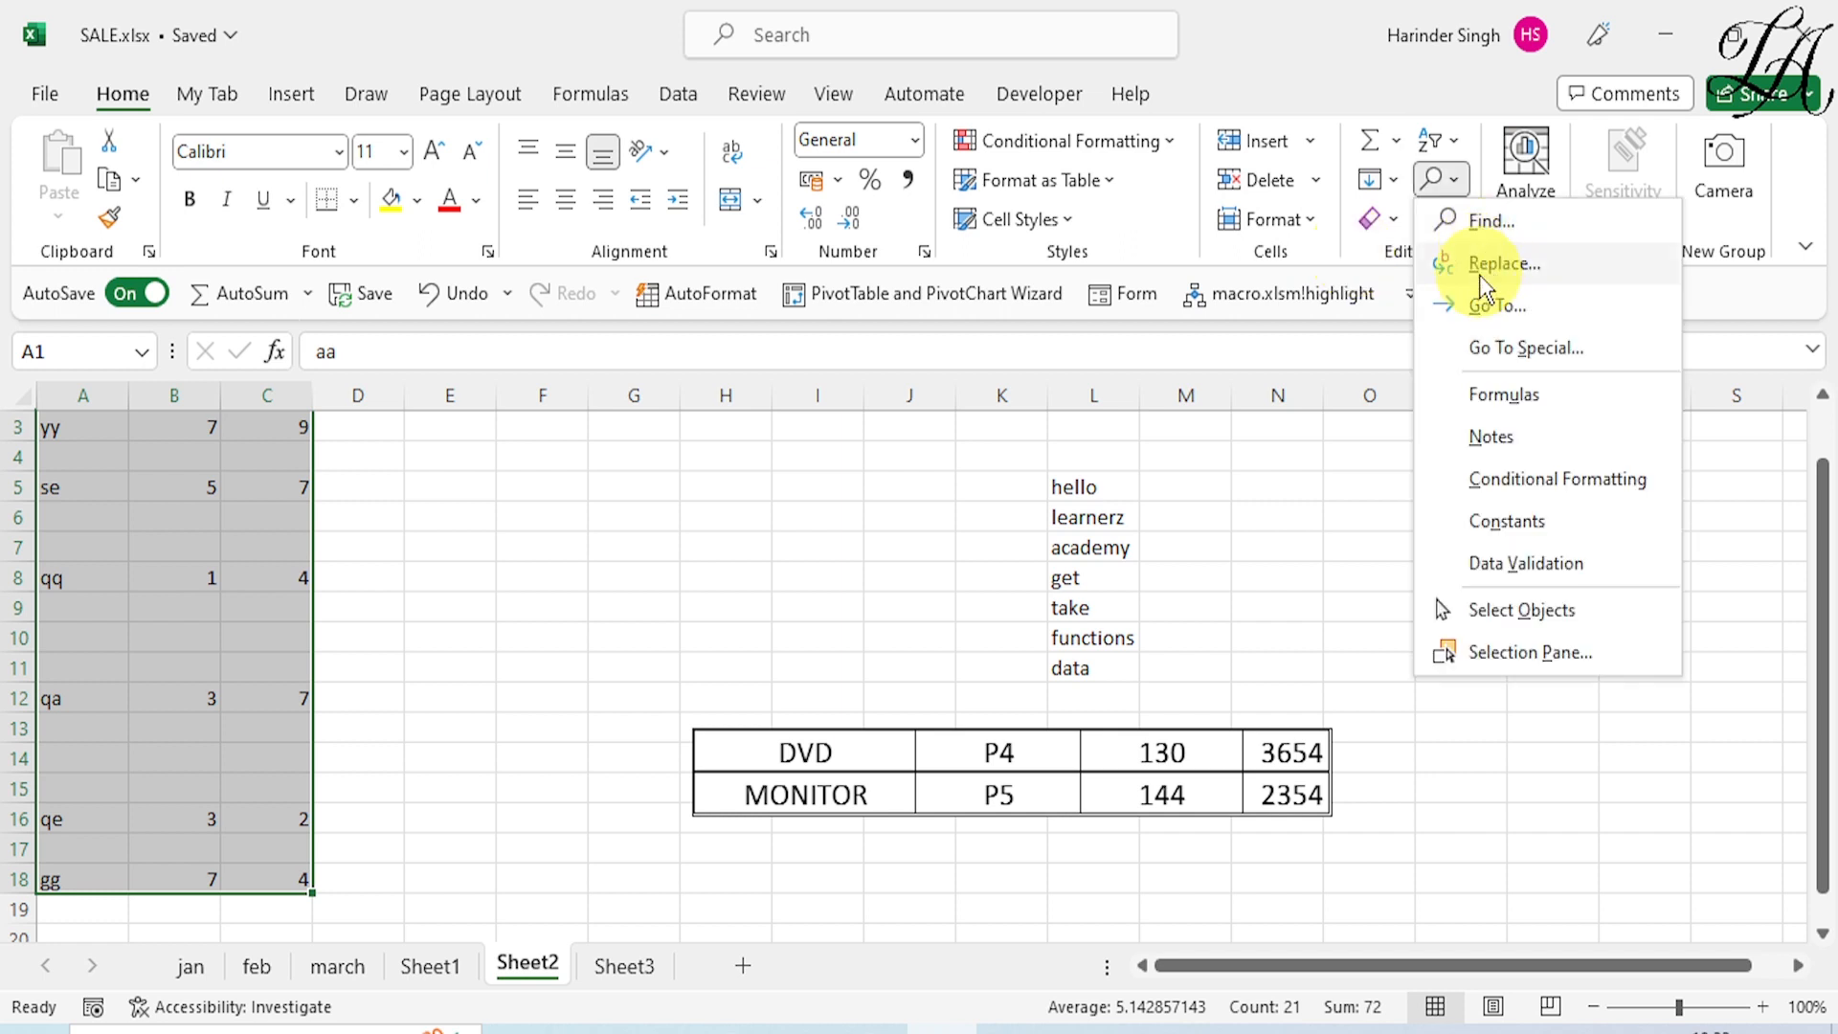
click(1514, 345)
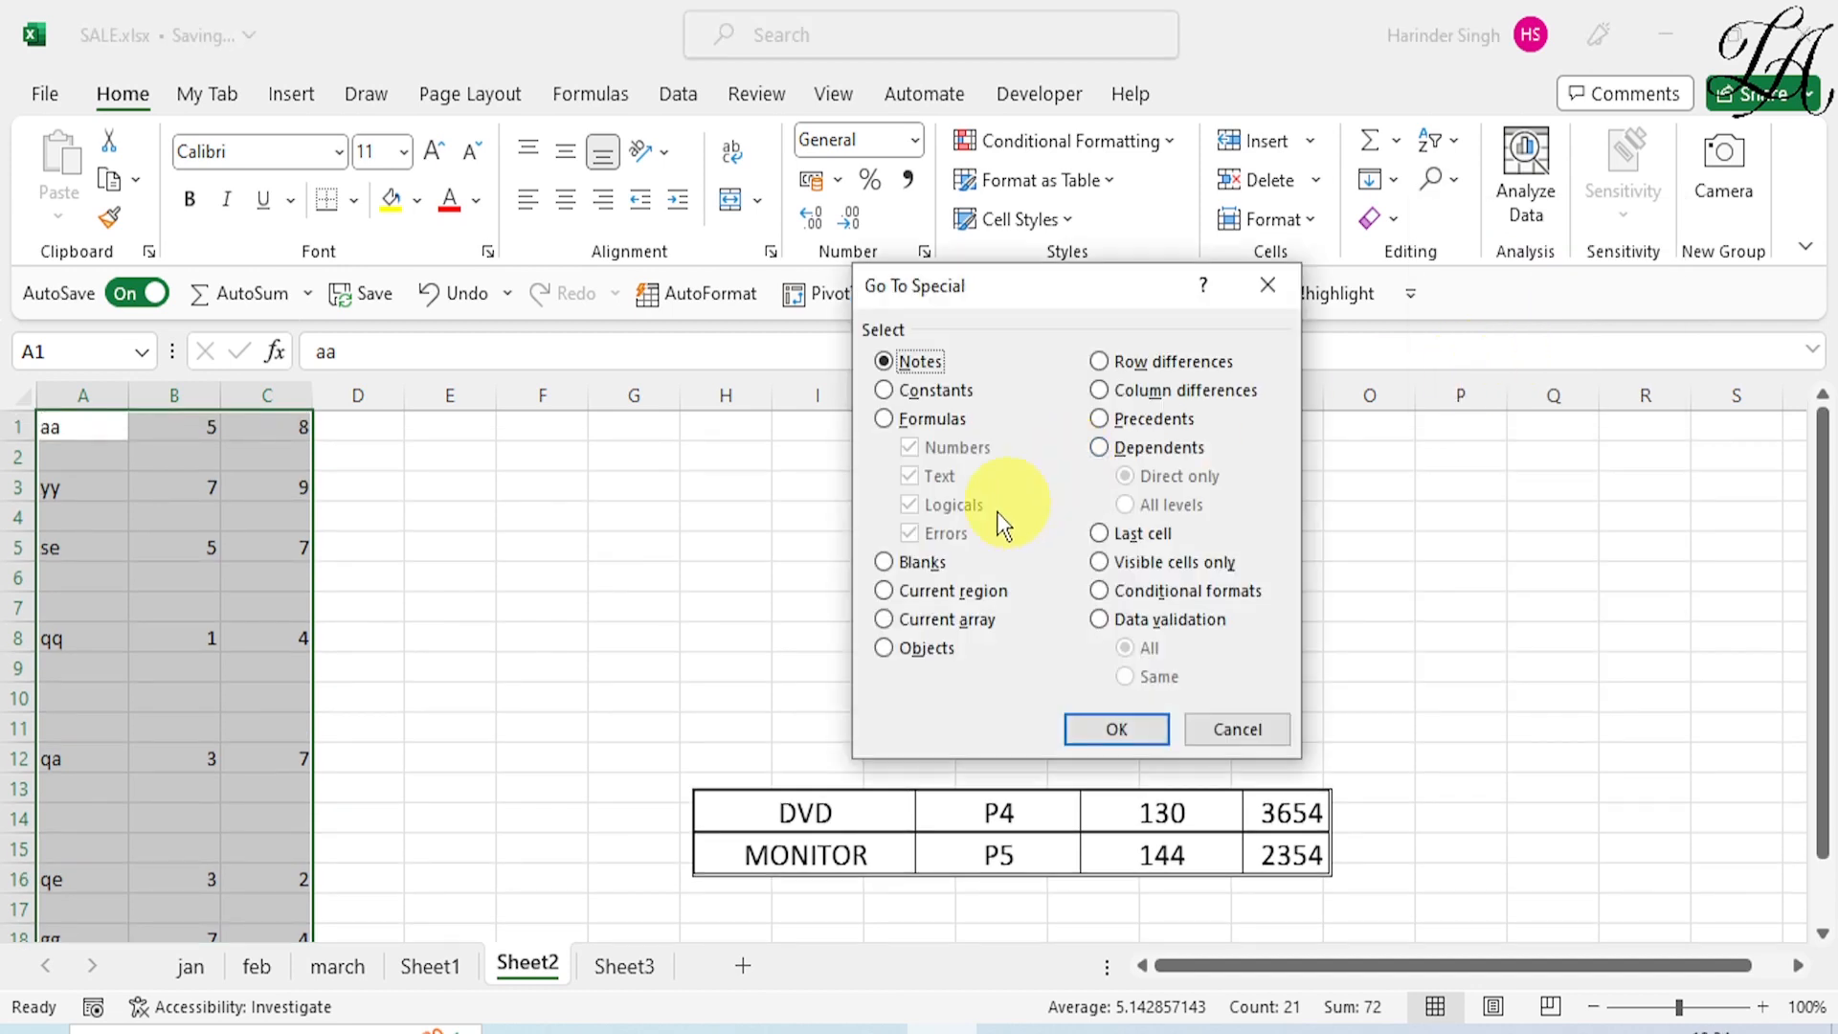
click(901, 565)
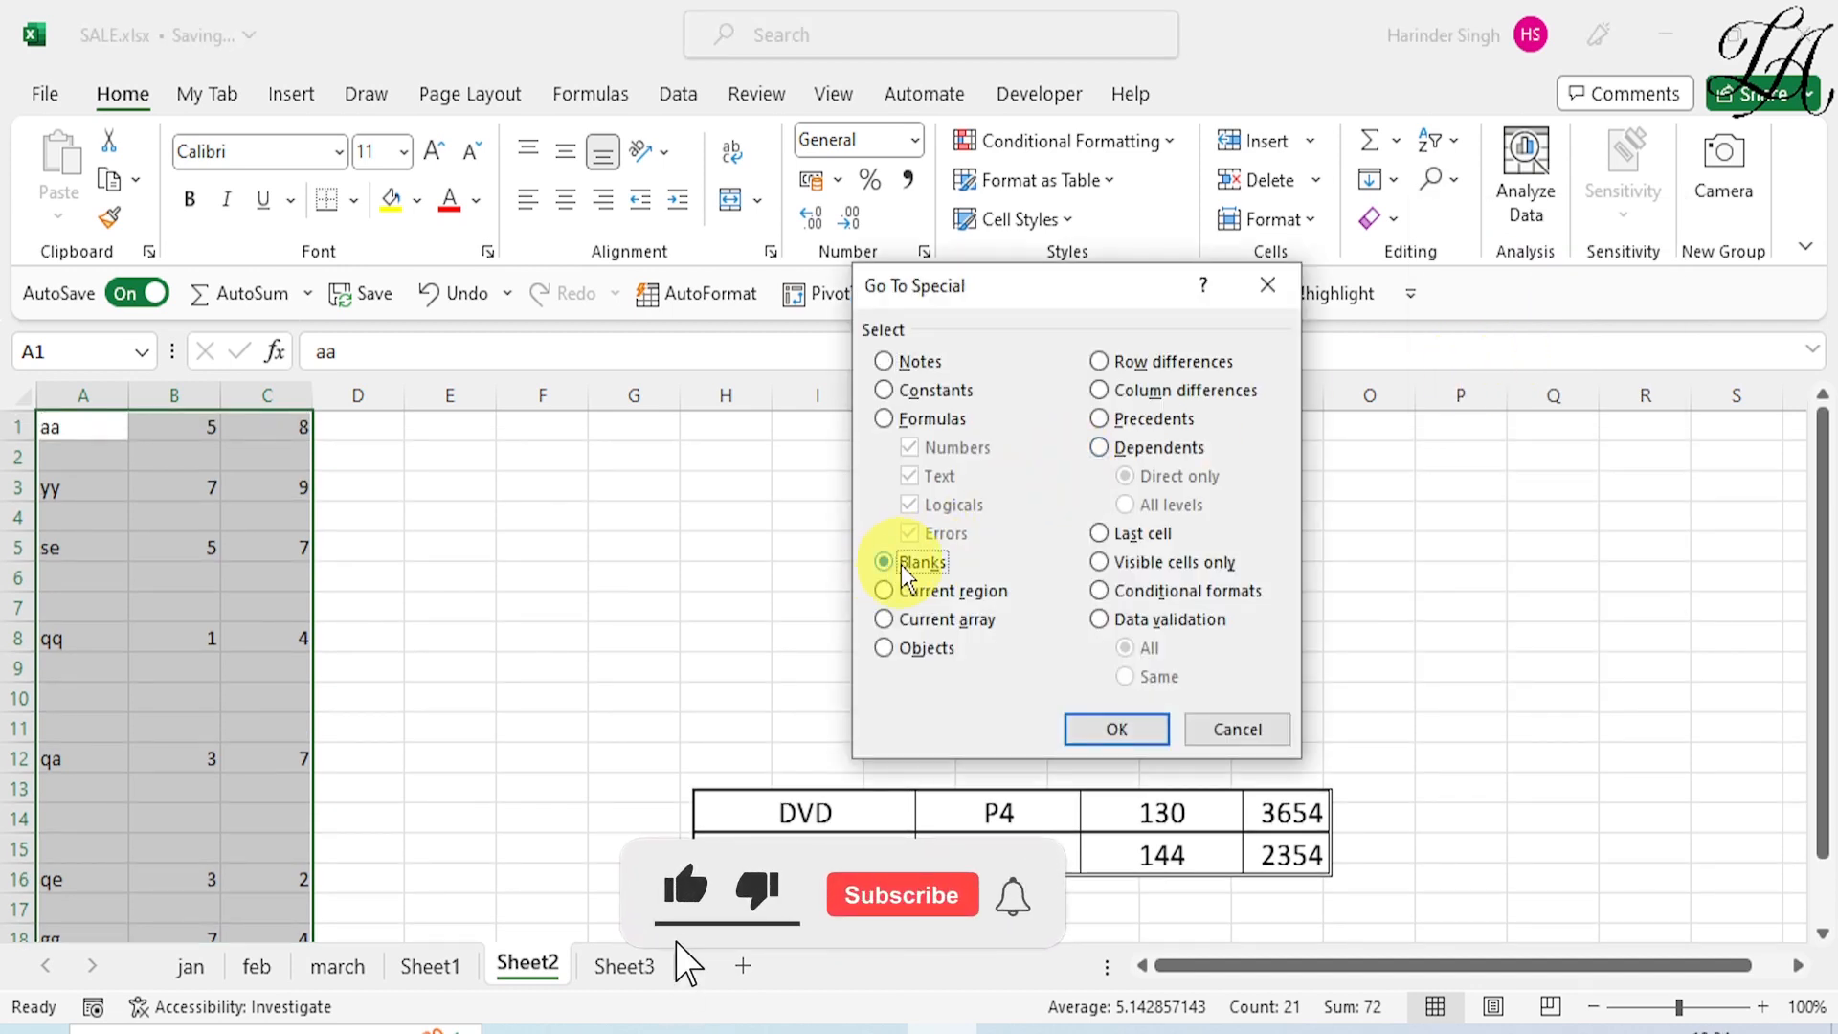
click(1111, 730)
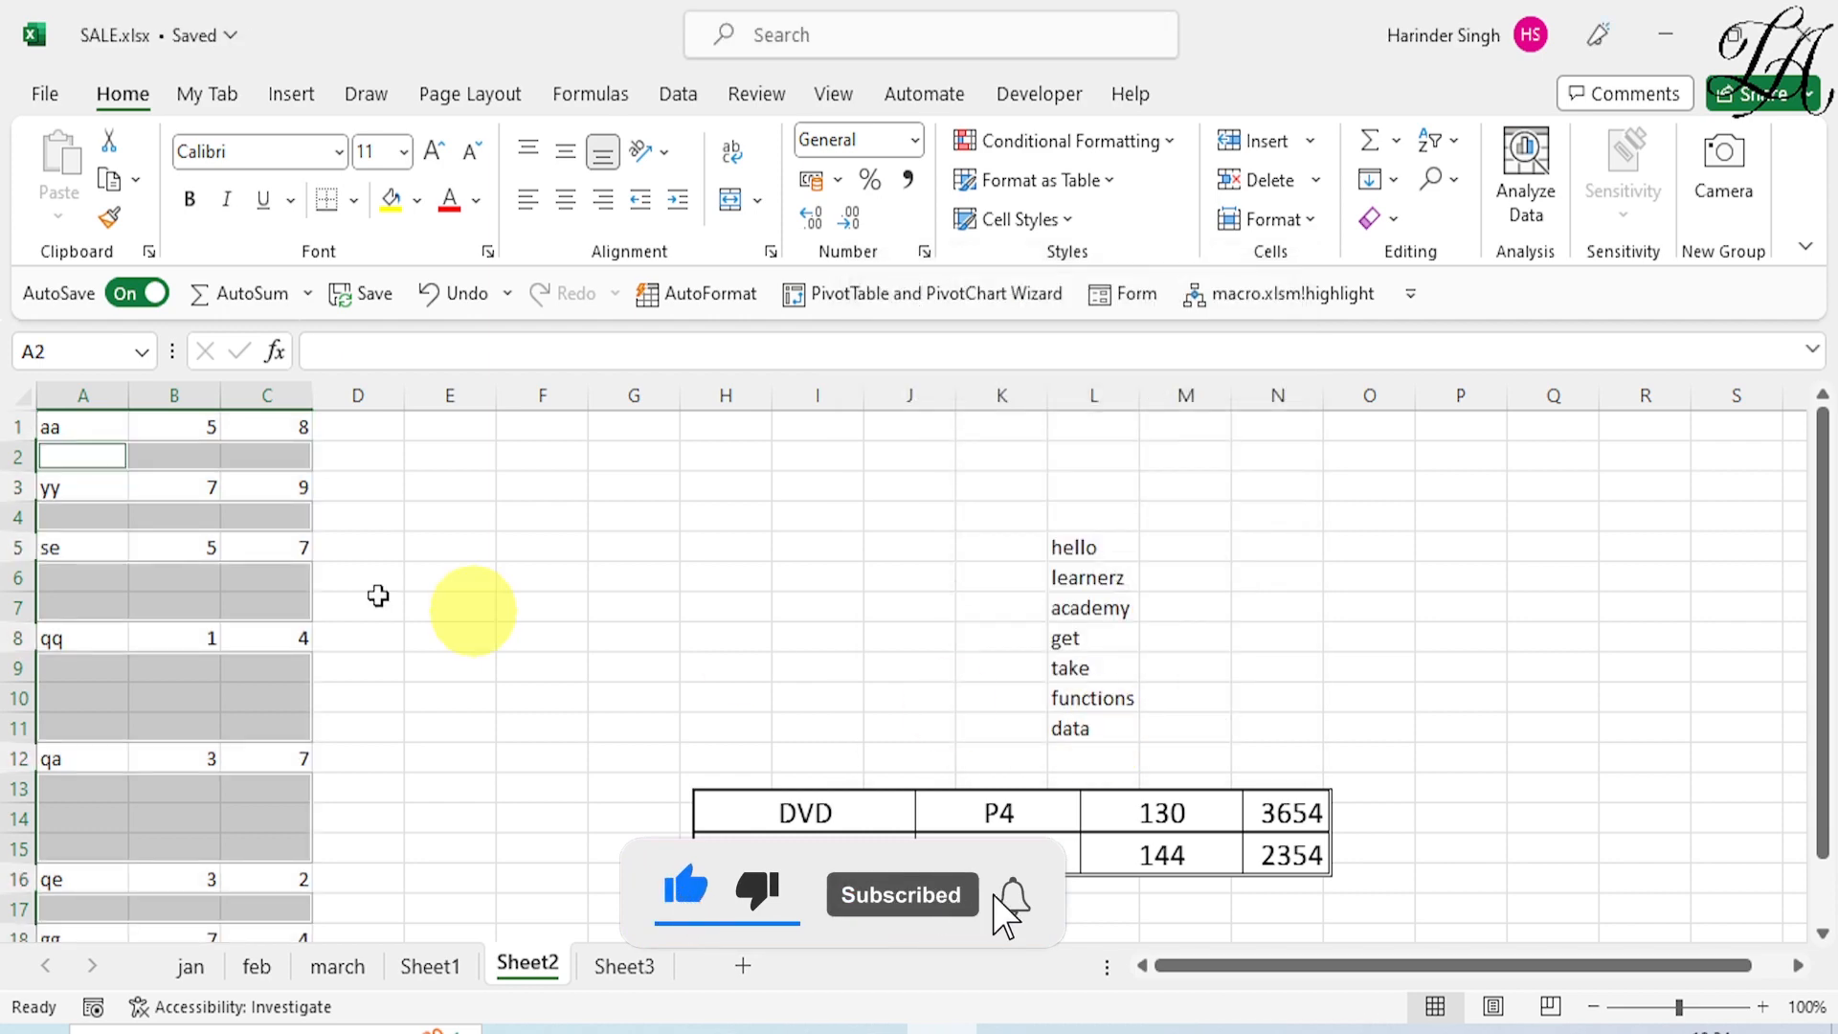
Step: Delete the entire rows of the selected blank cells and undo that deletion
right_click(183, 689)
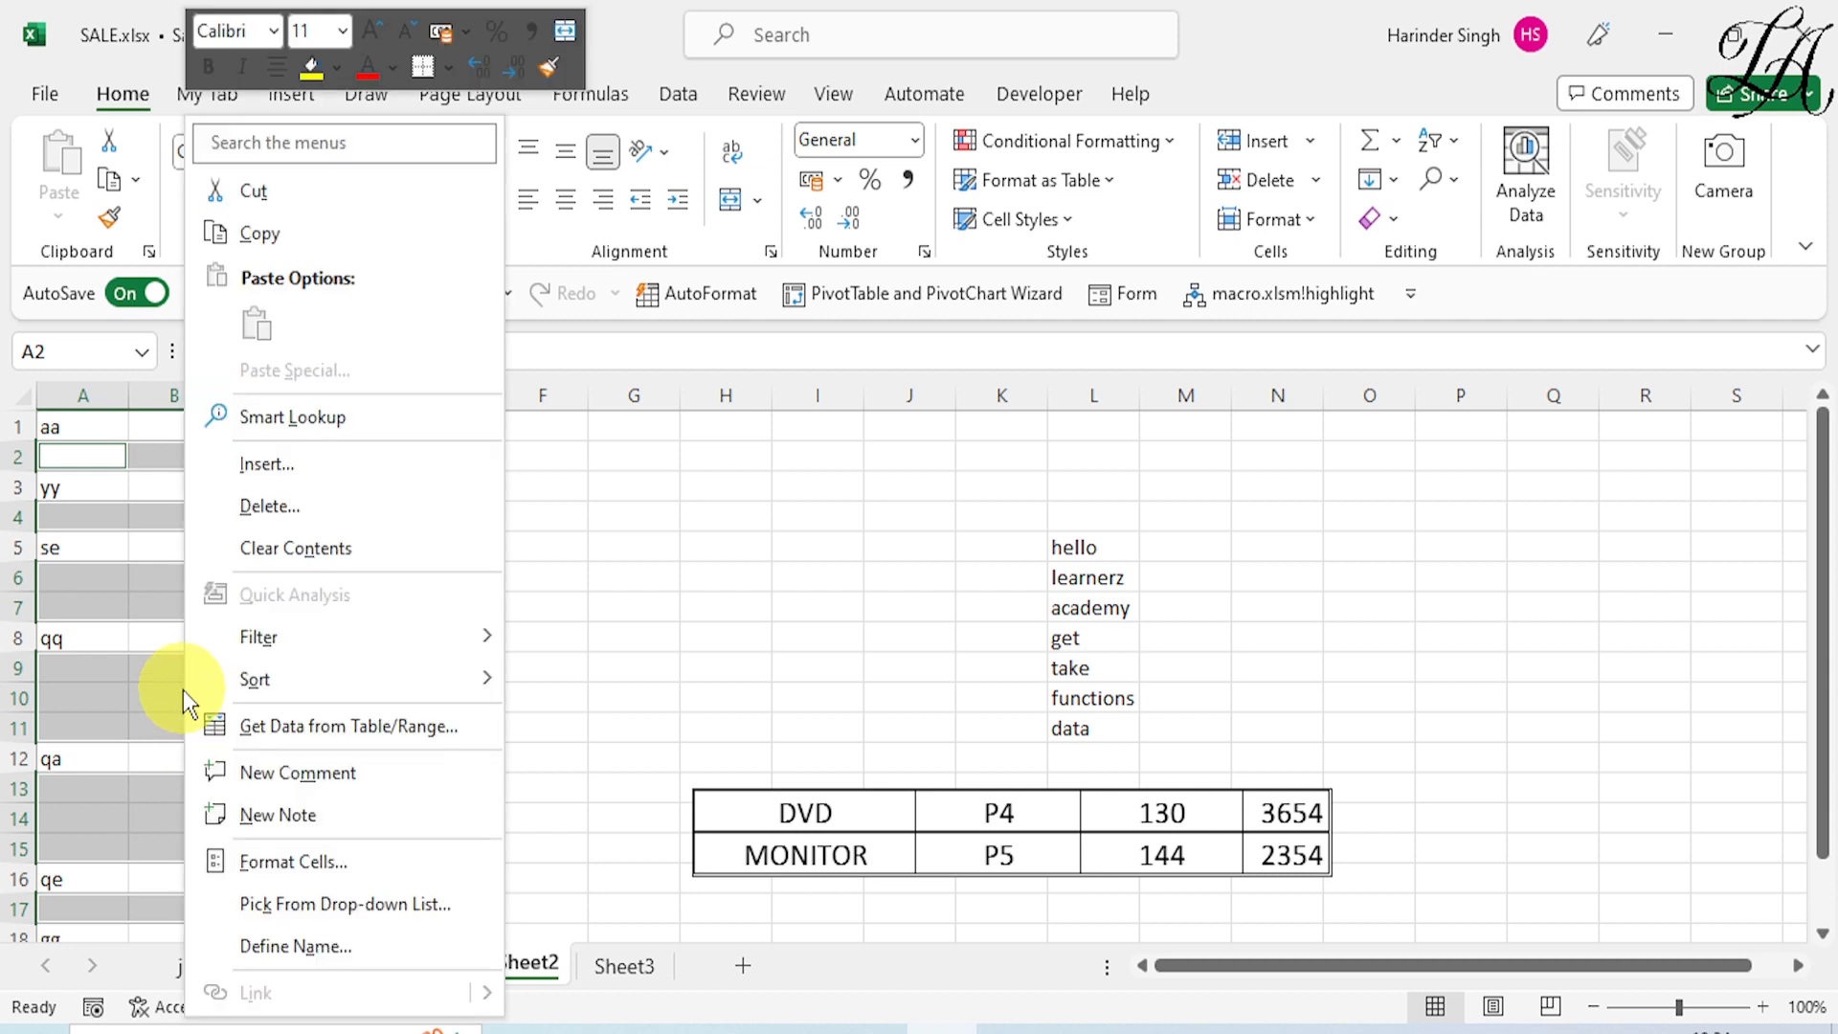
click(247, 504)
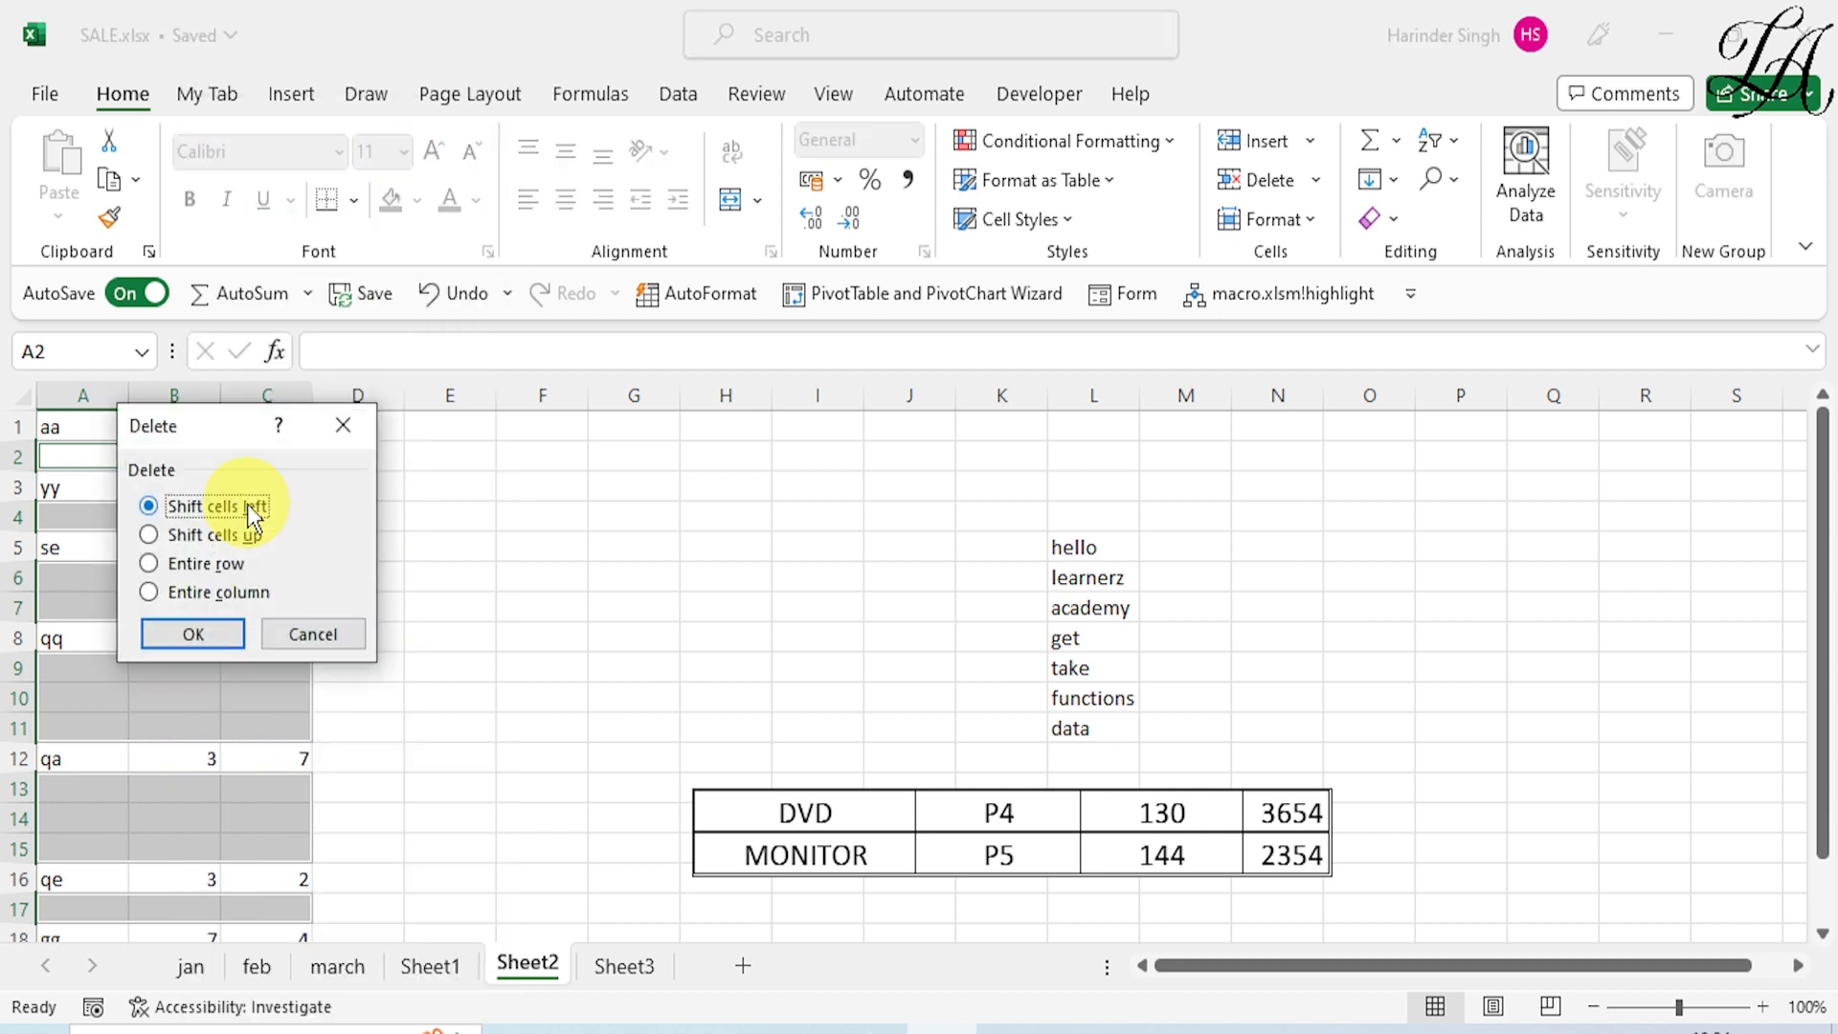
click(198, 565)
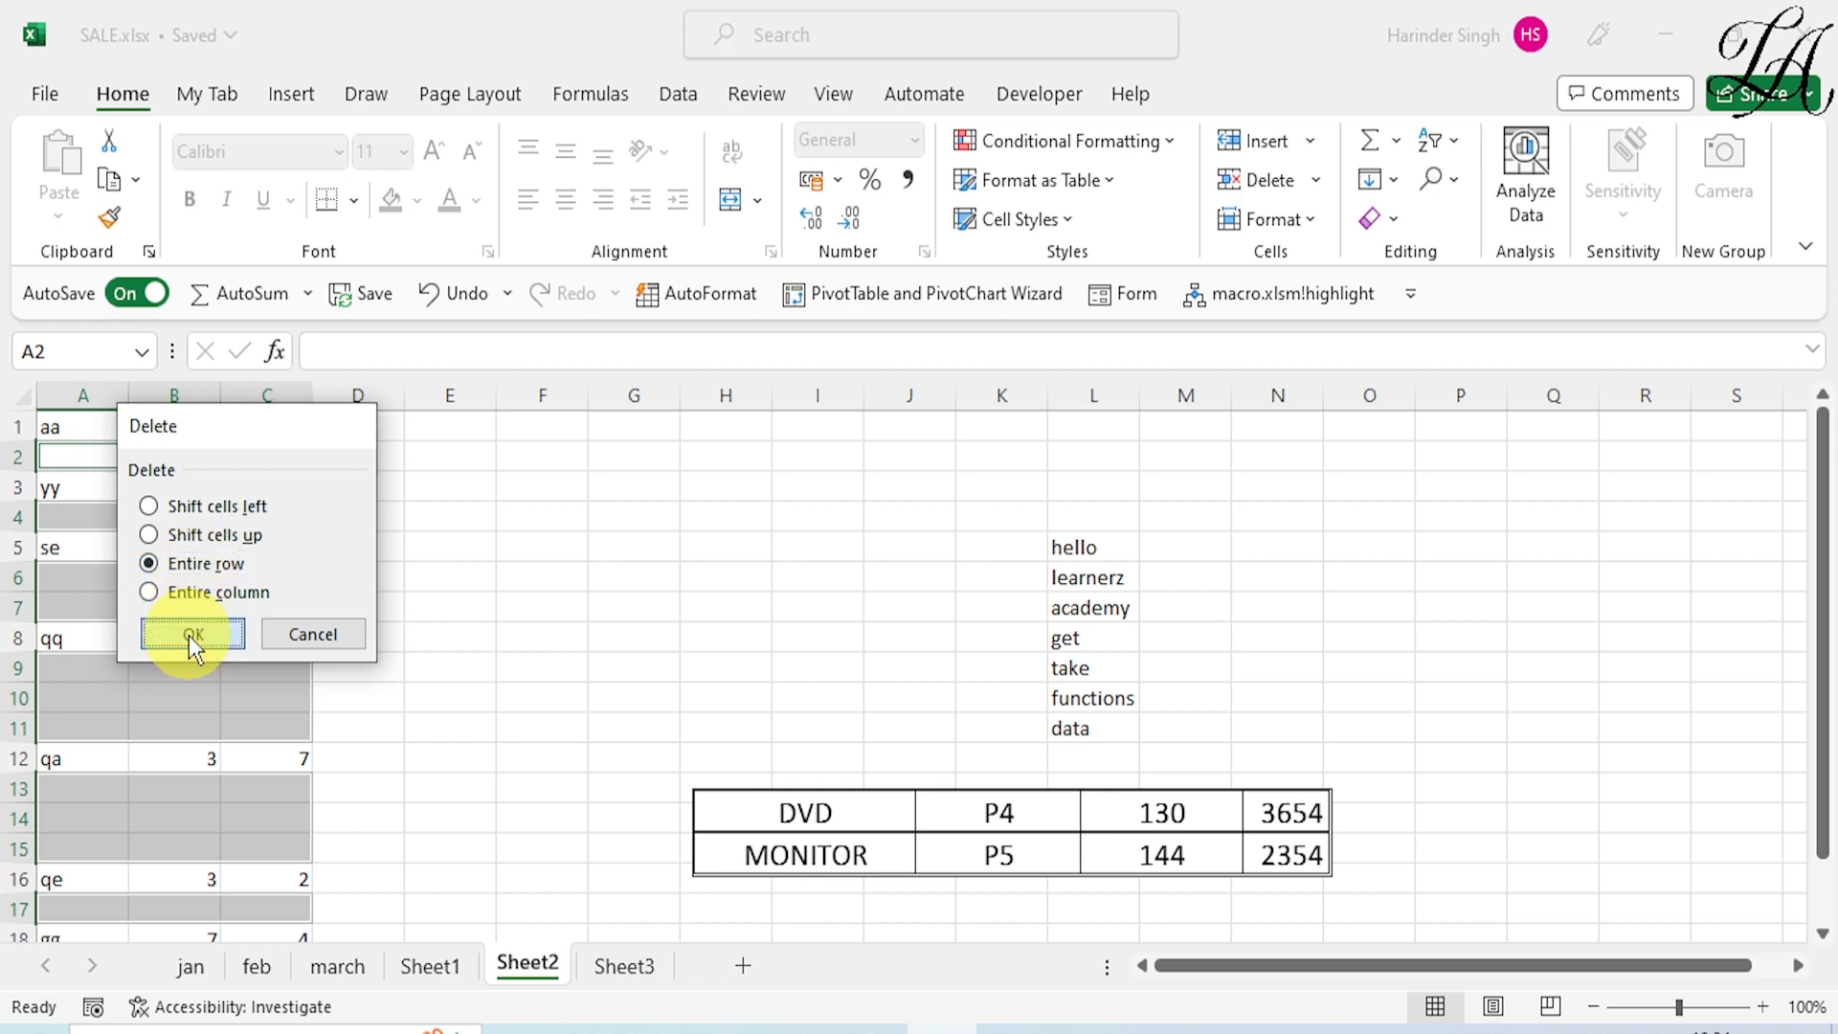
click(192, 633)
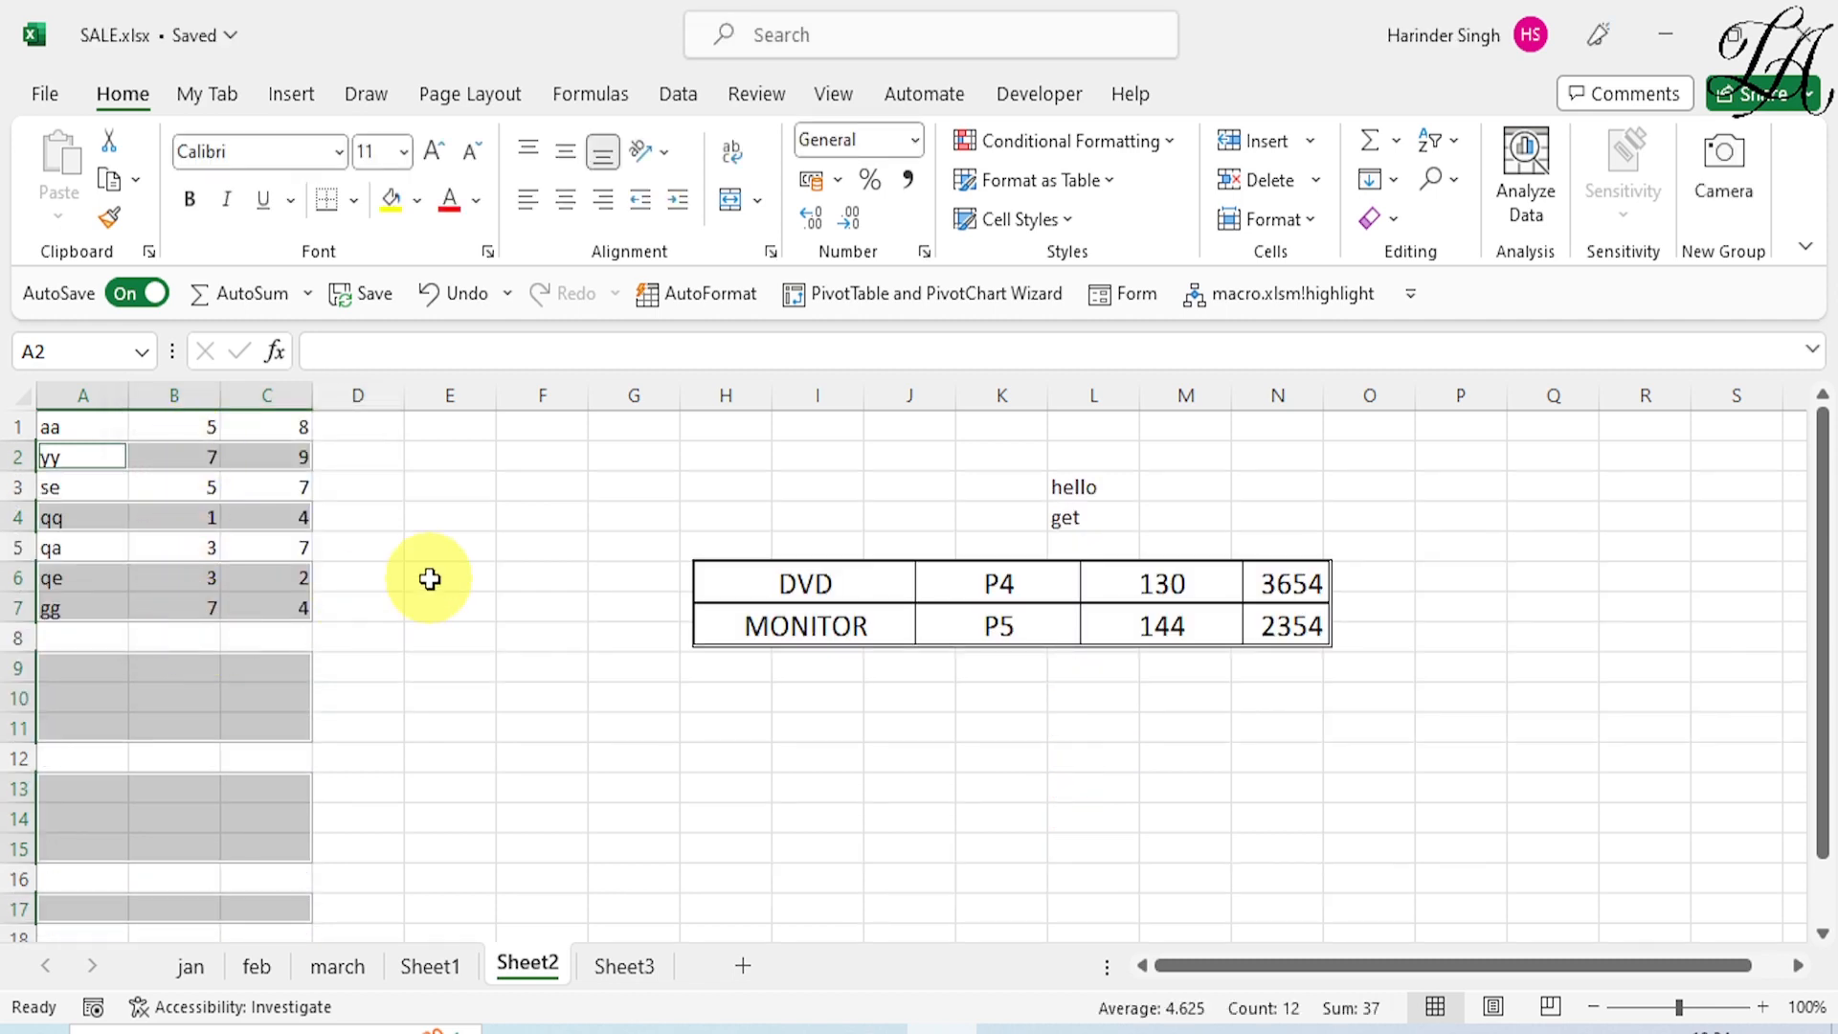
click(421, 581)
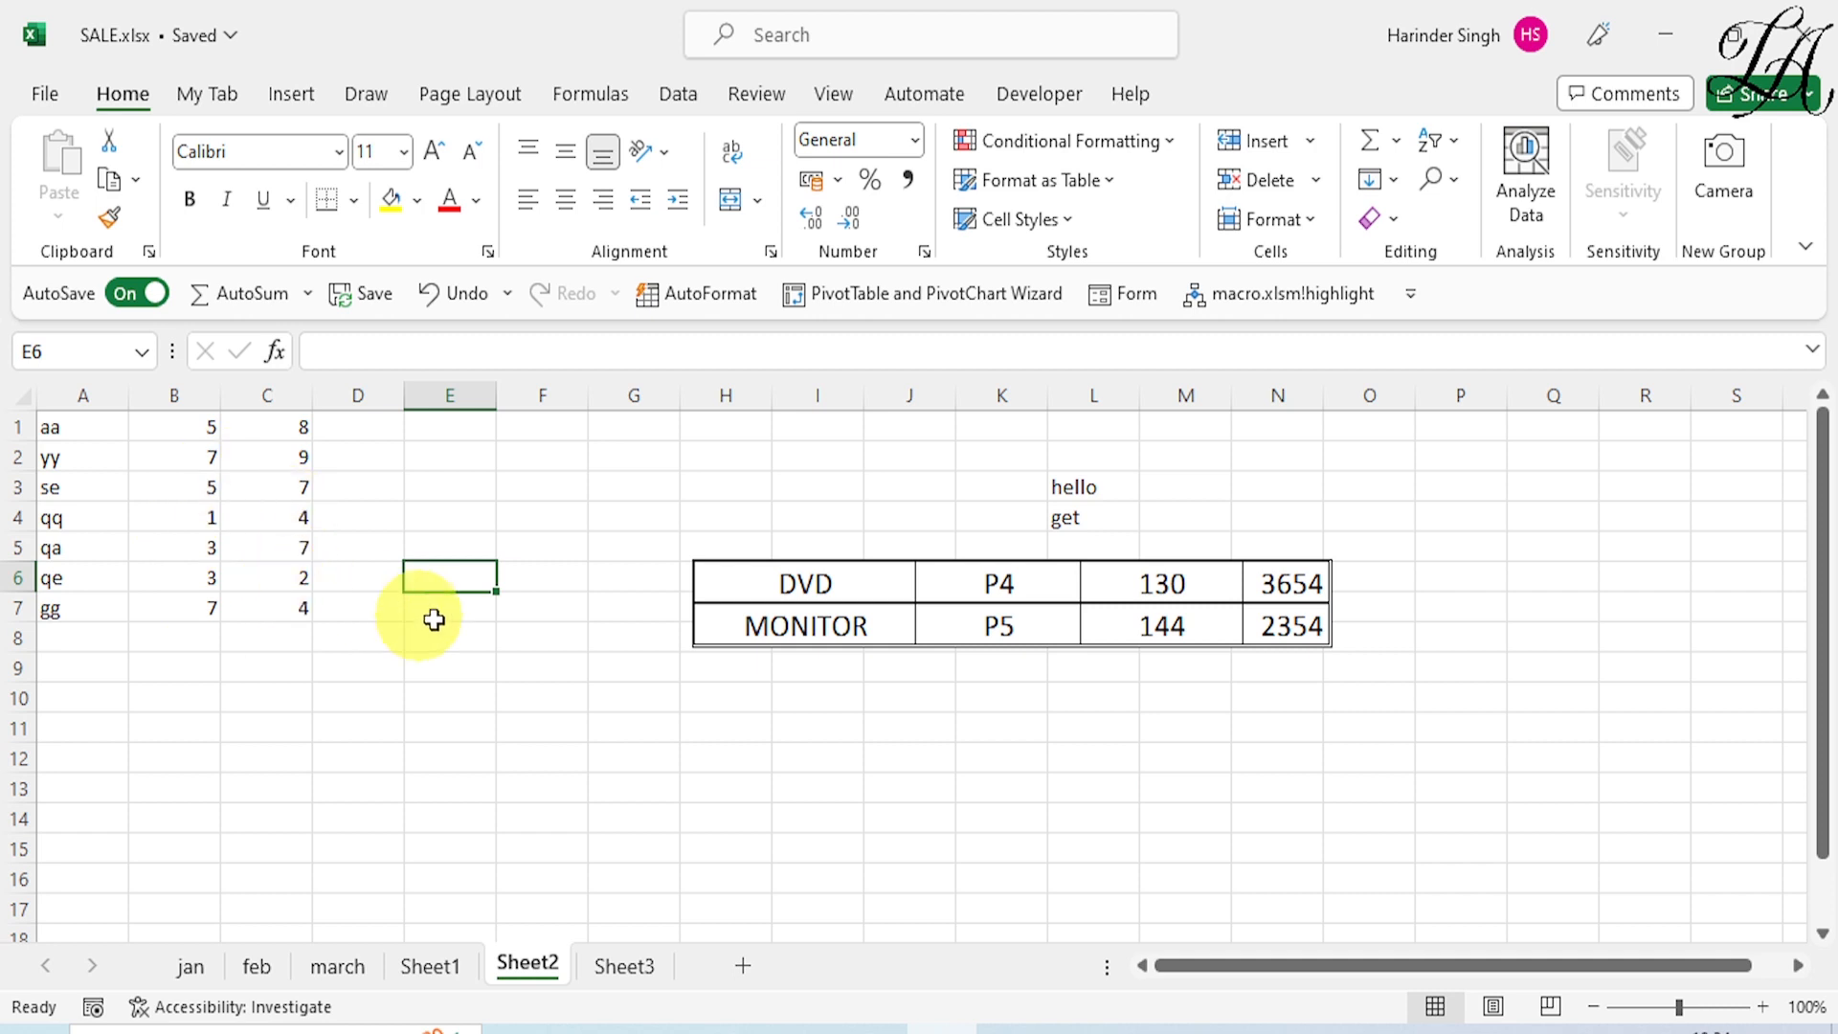
key(ctrl+z)
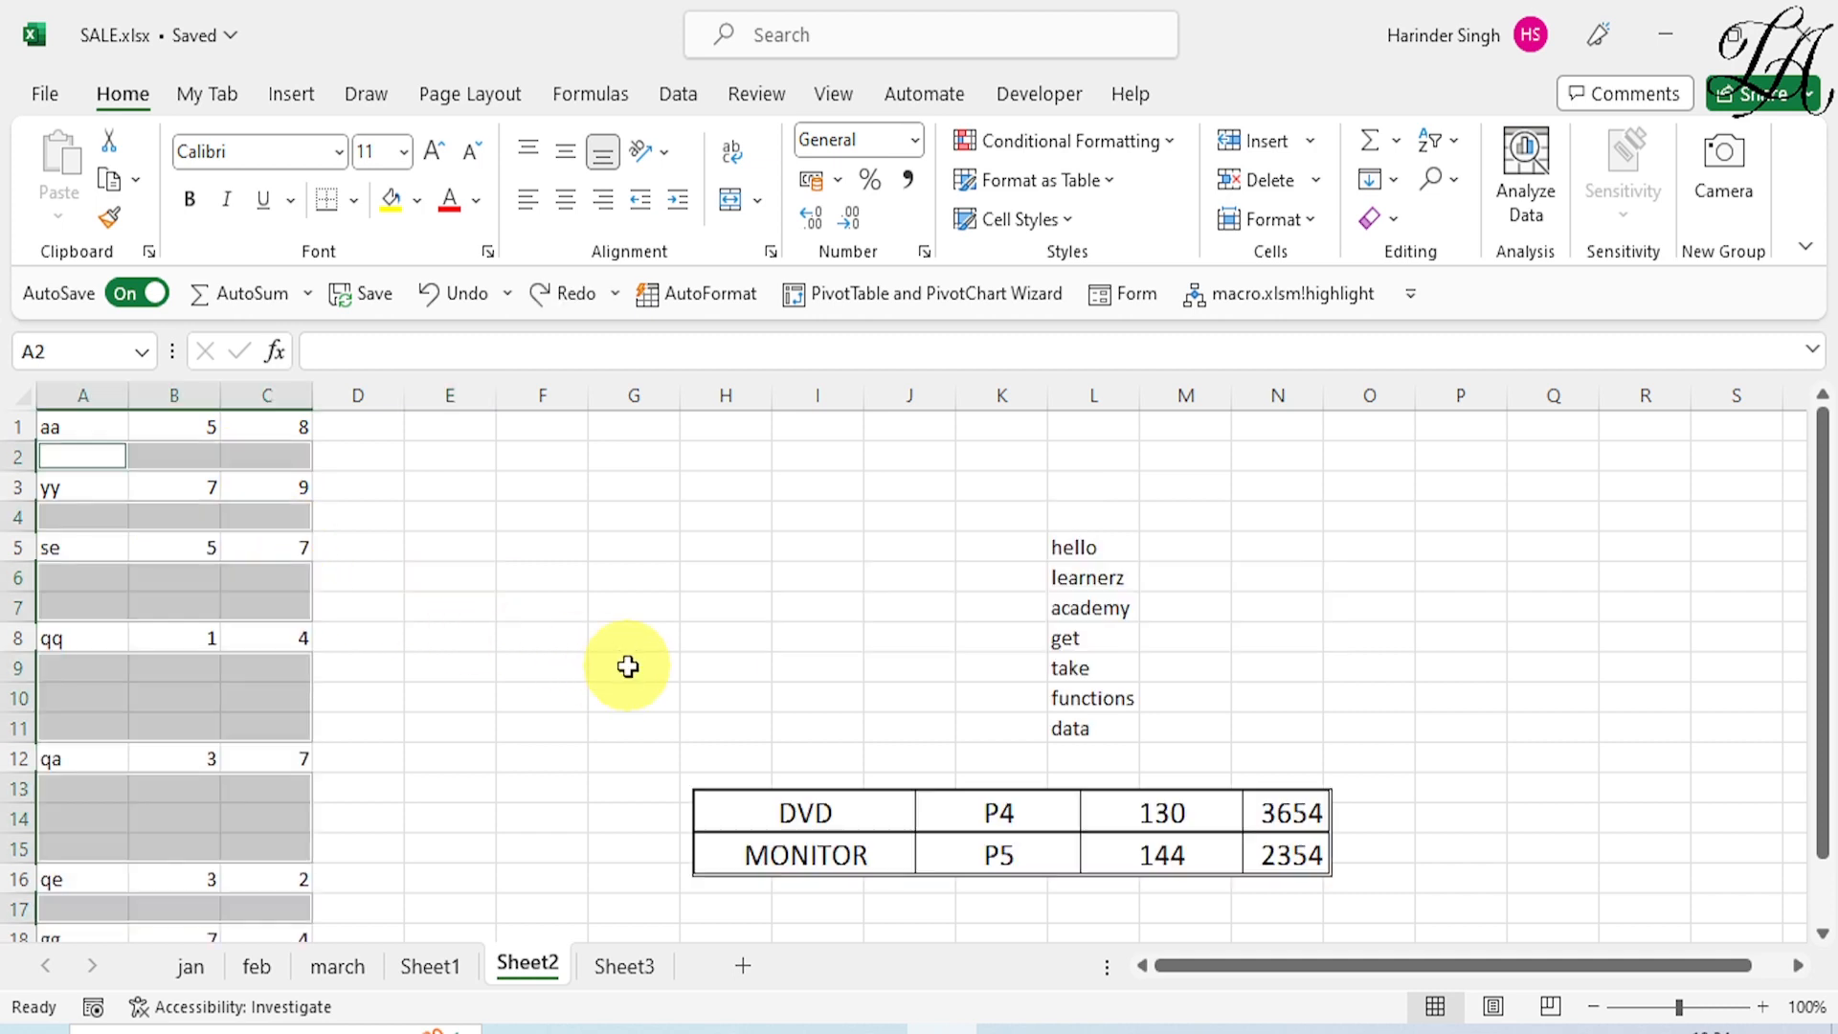
click(946, 486)
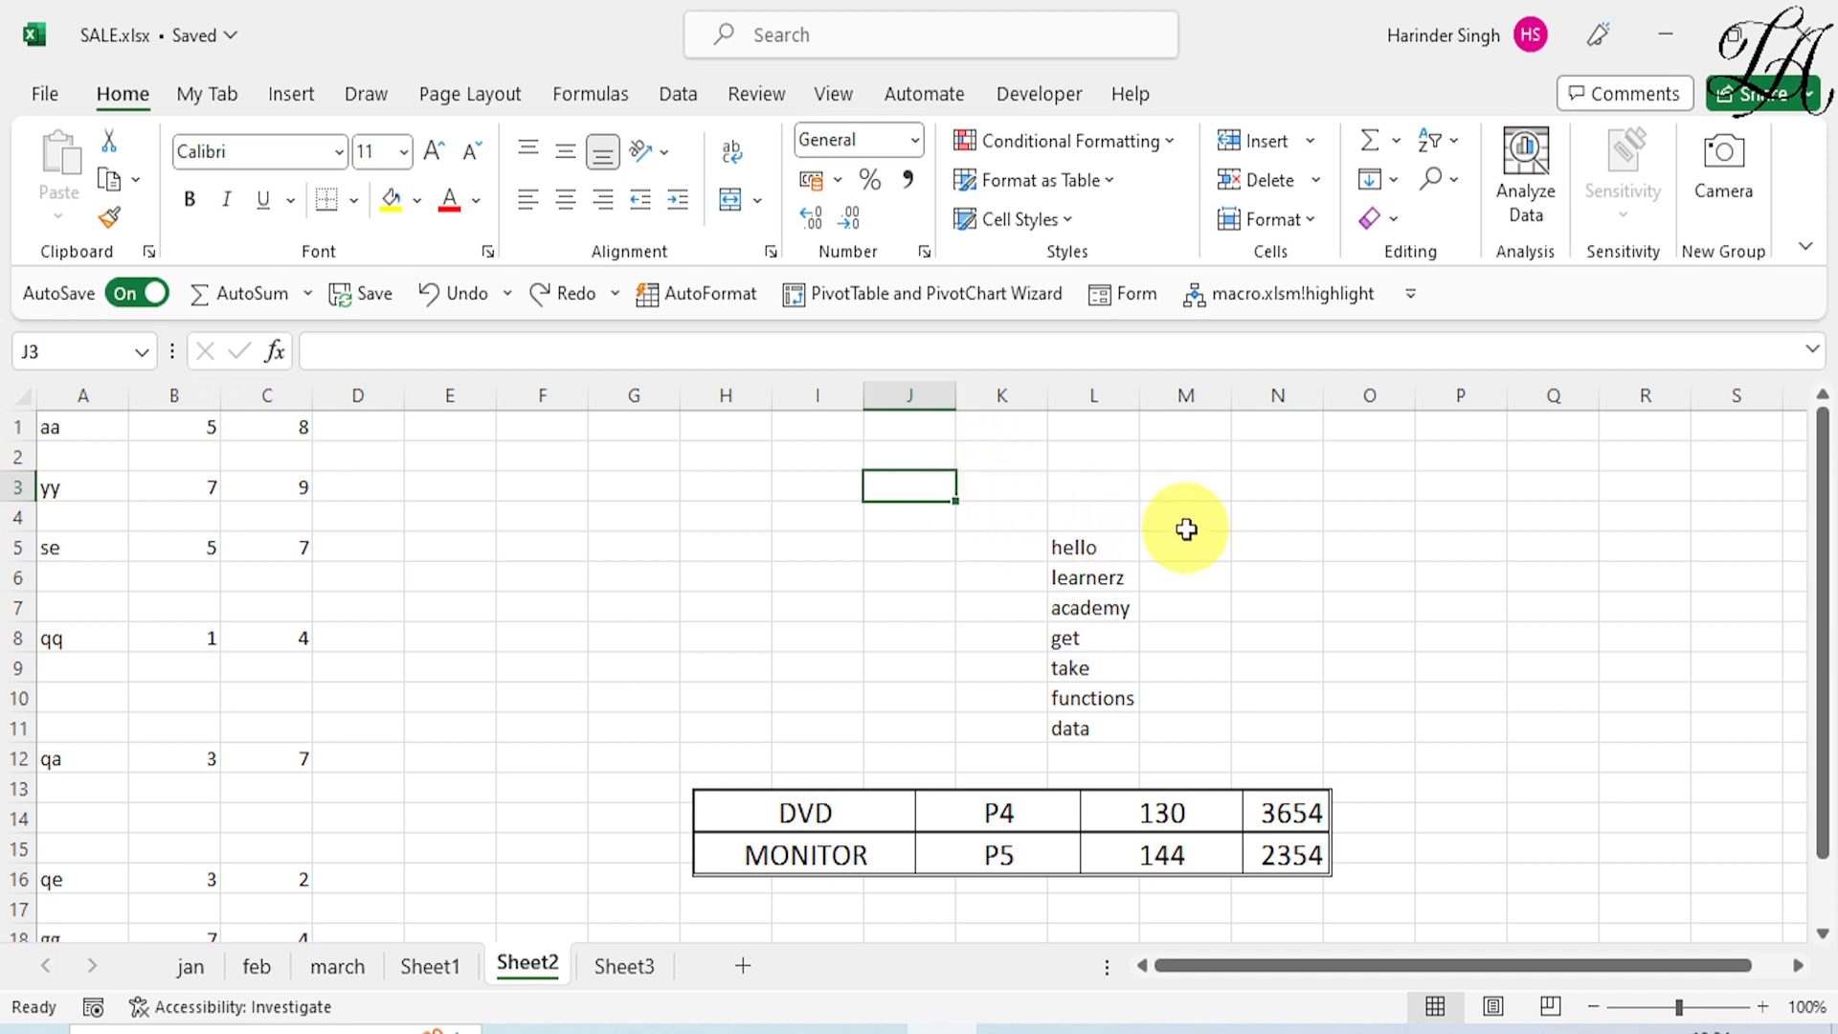
Step: Enter jan in P4 and feb in P5 of Sheet2 and autofill the month series down to P12
click(1477, 511)
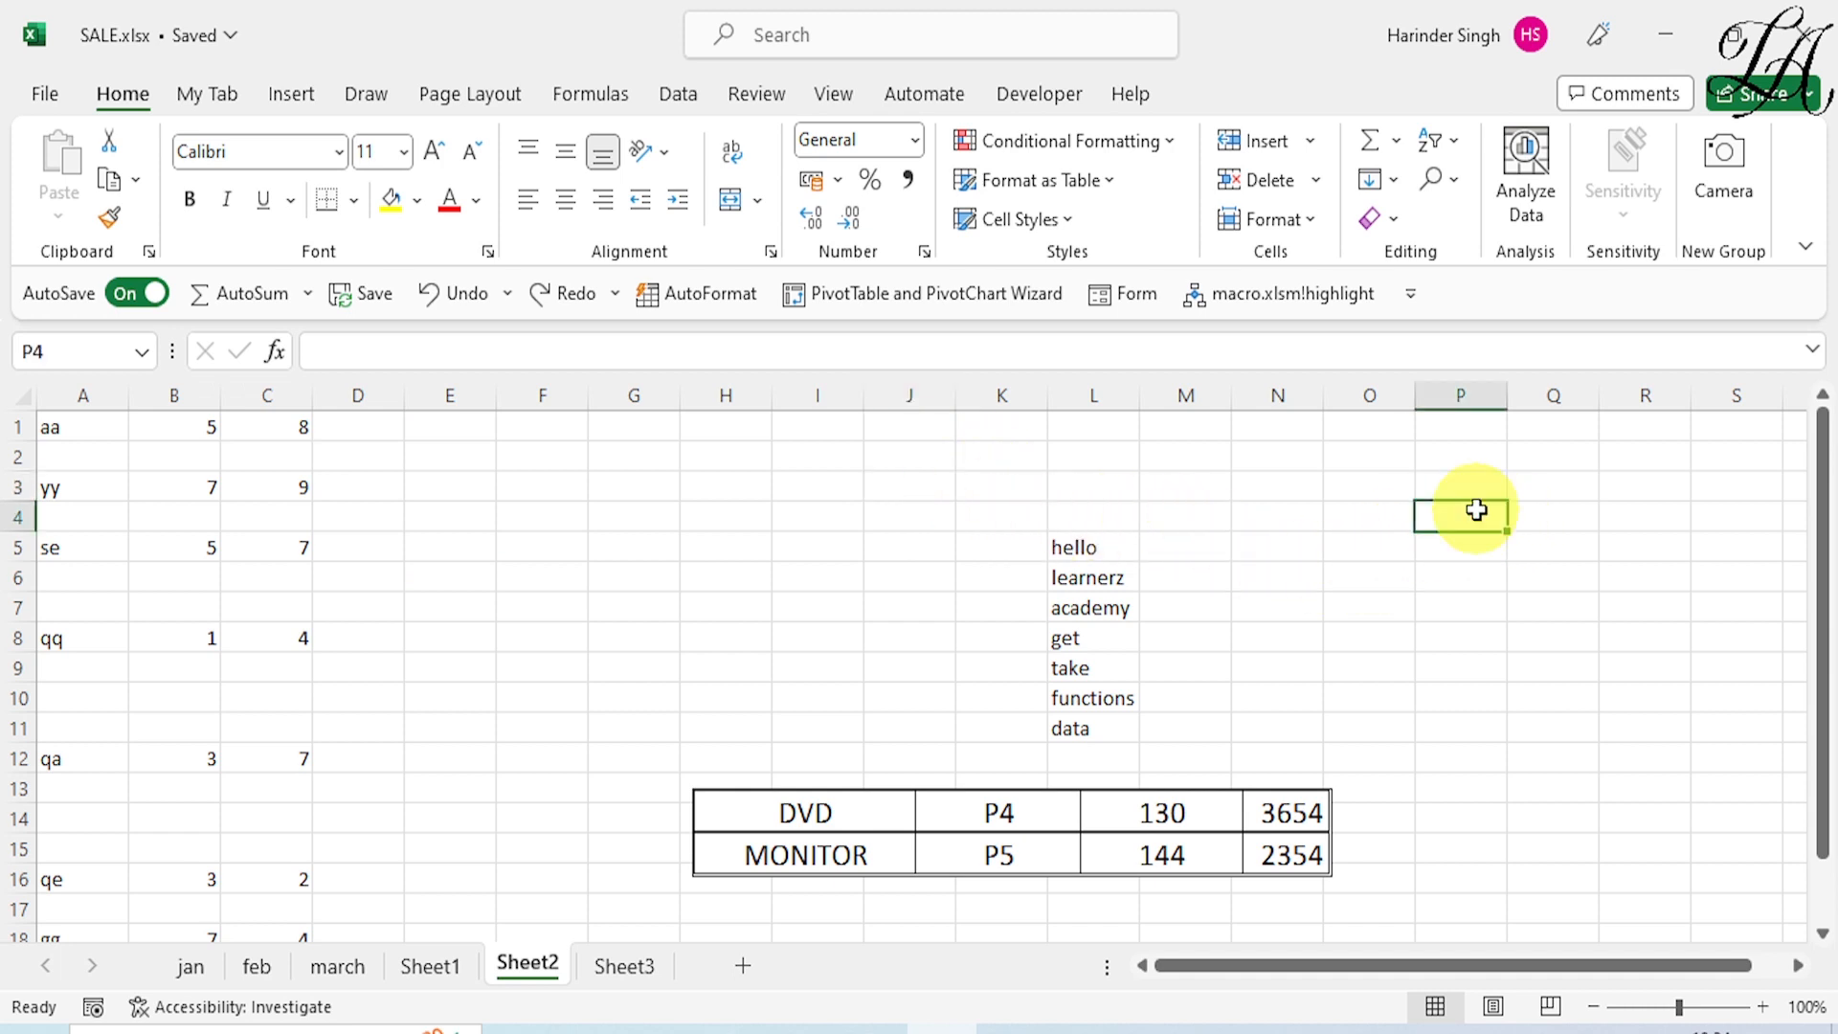
text(jan)
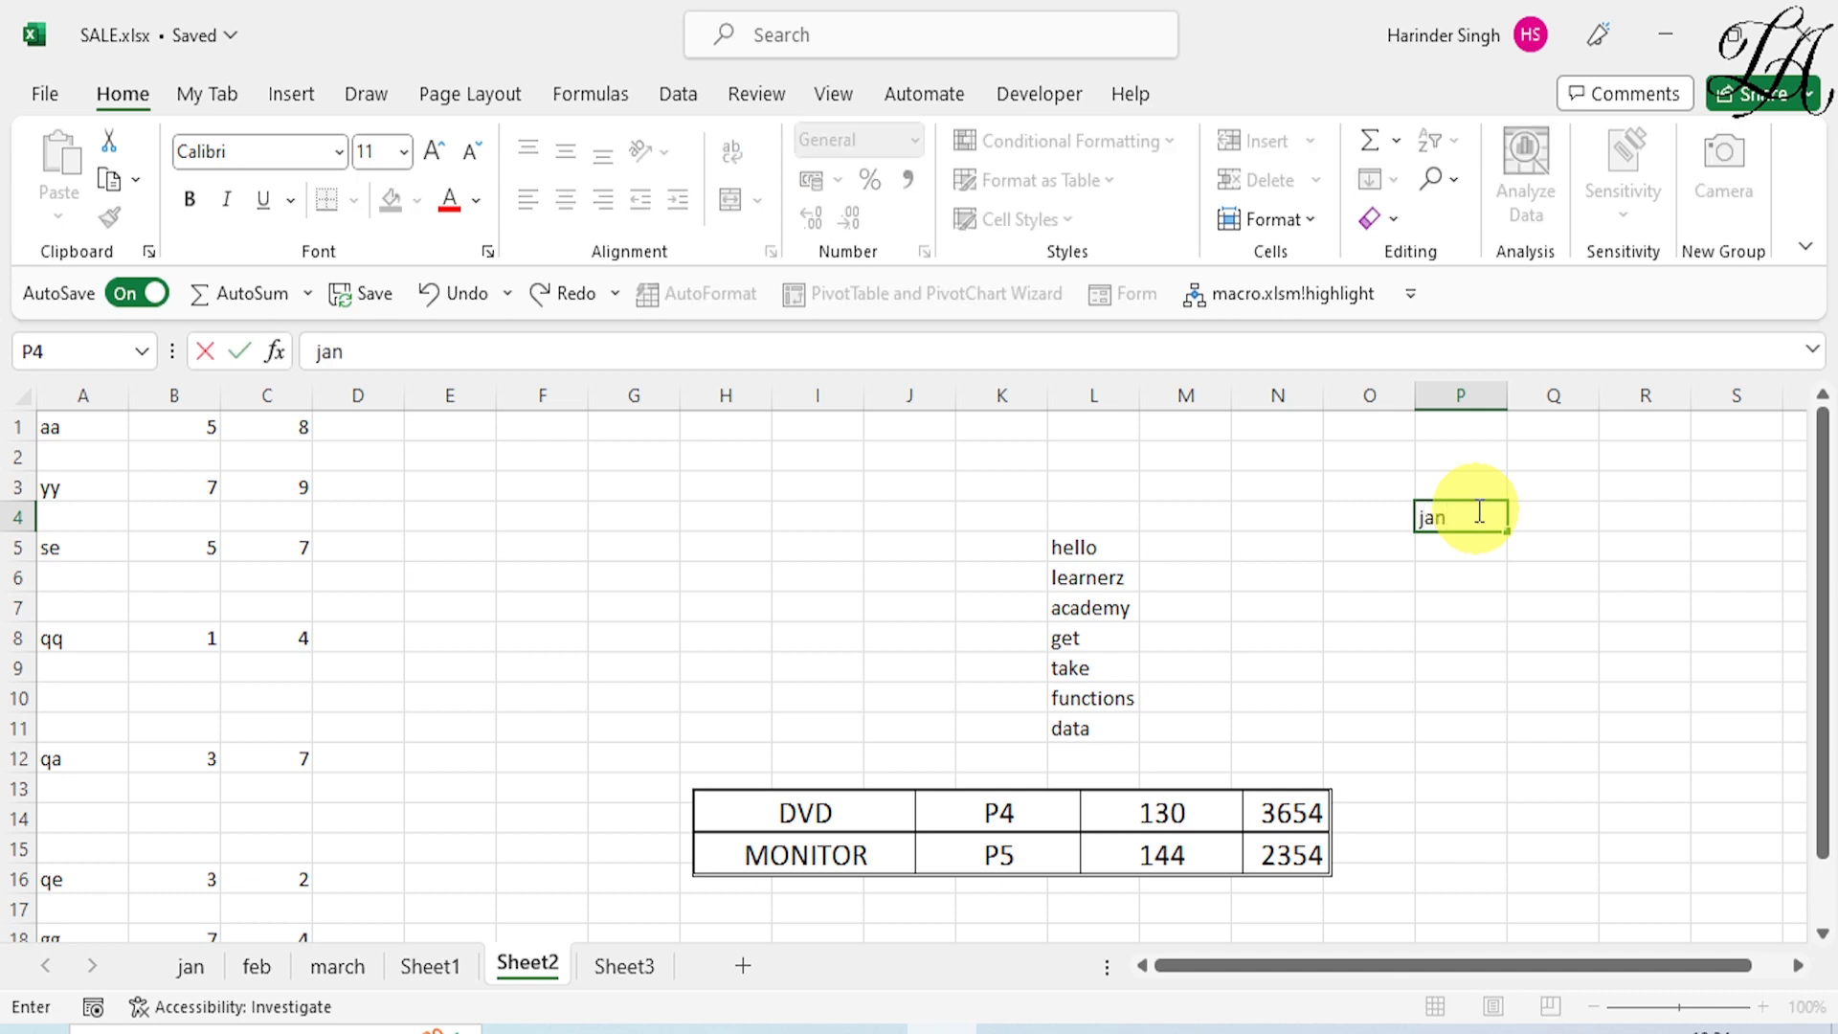
key(Return)
text(feb)
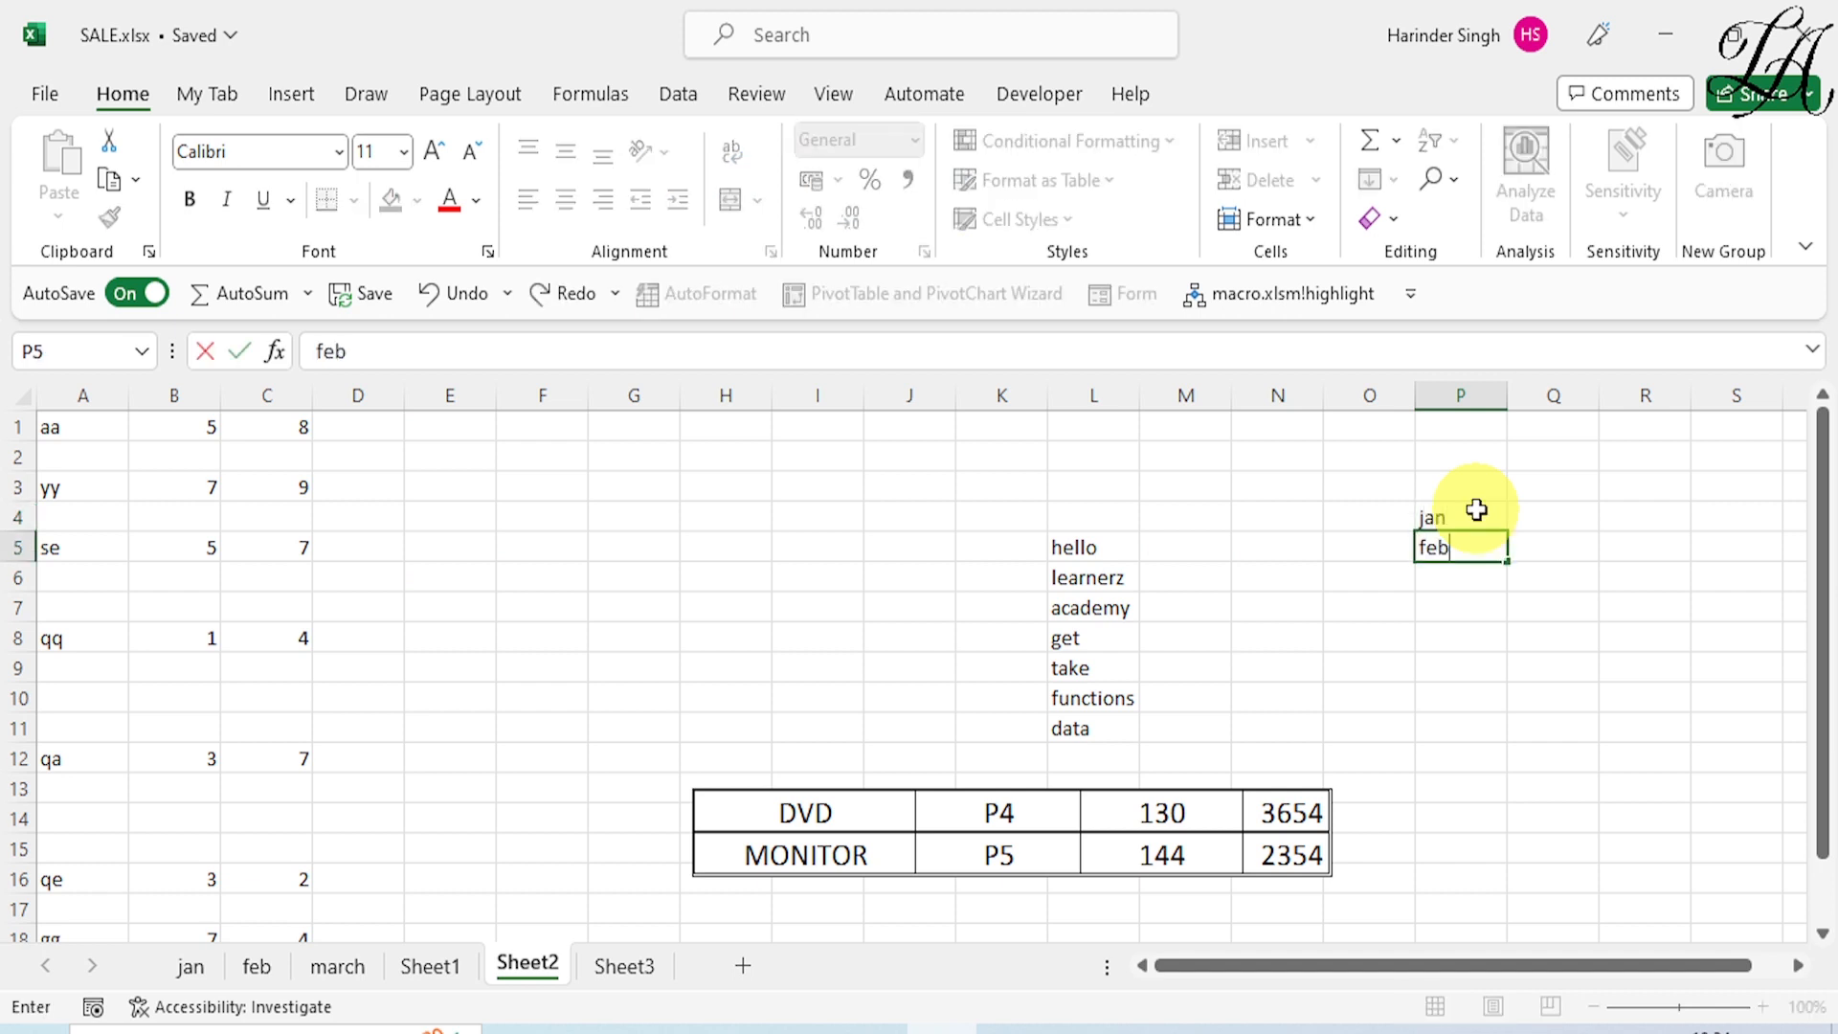
key(Return)
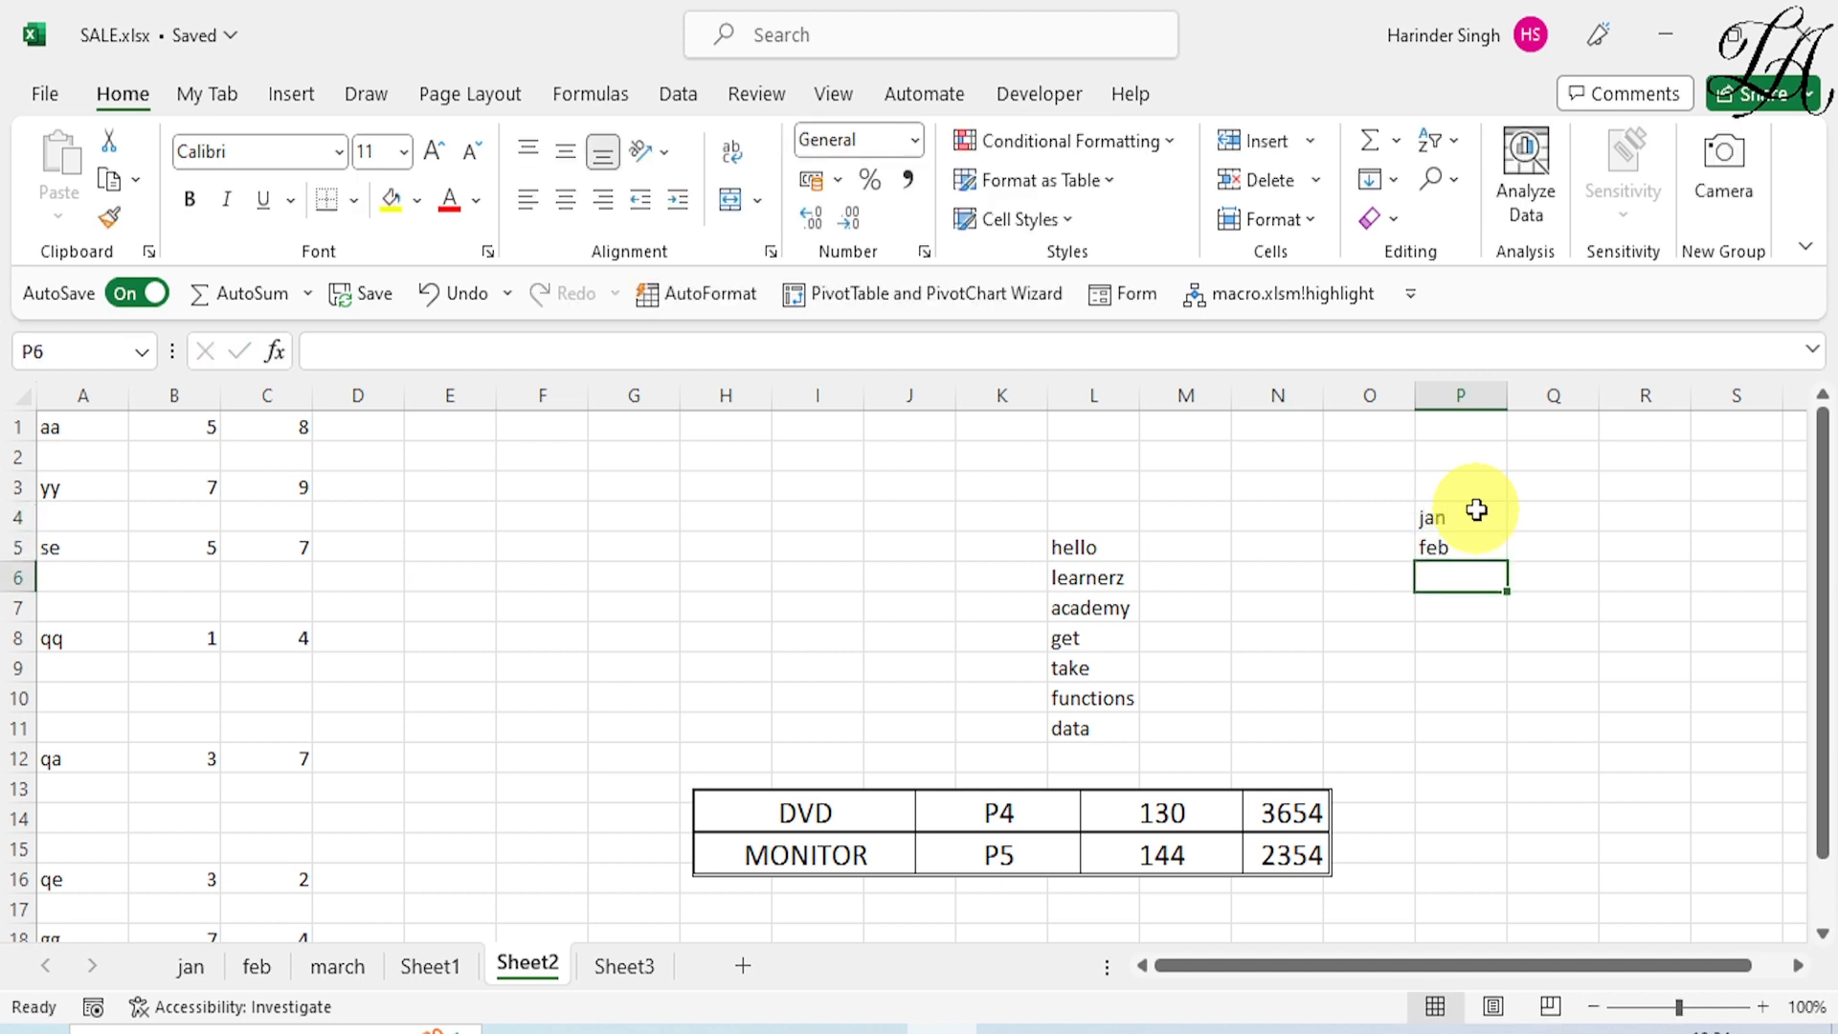
drag(1477, 511, 1511, 771)
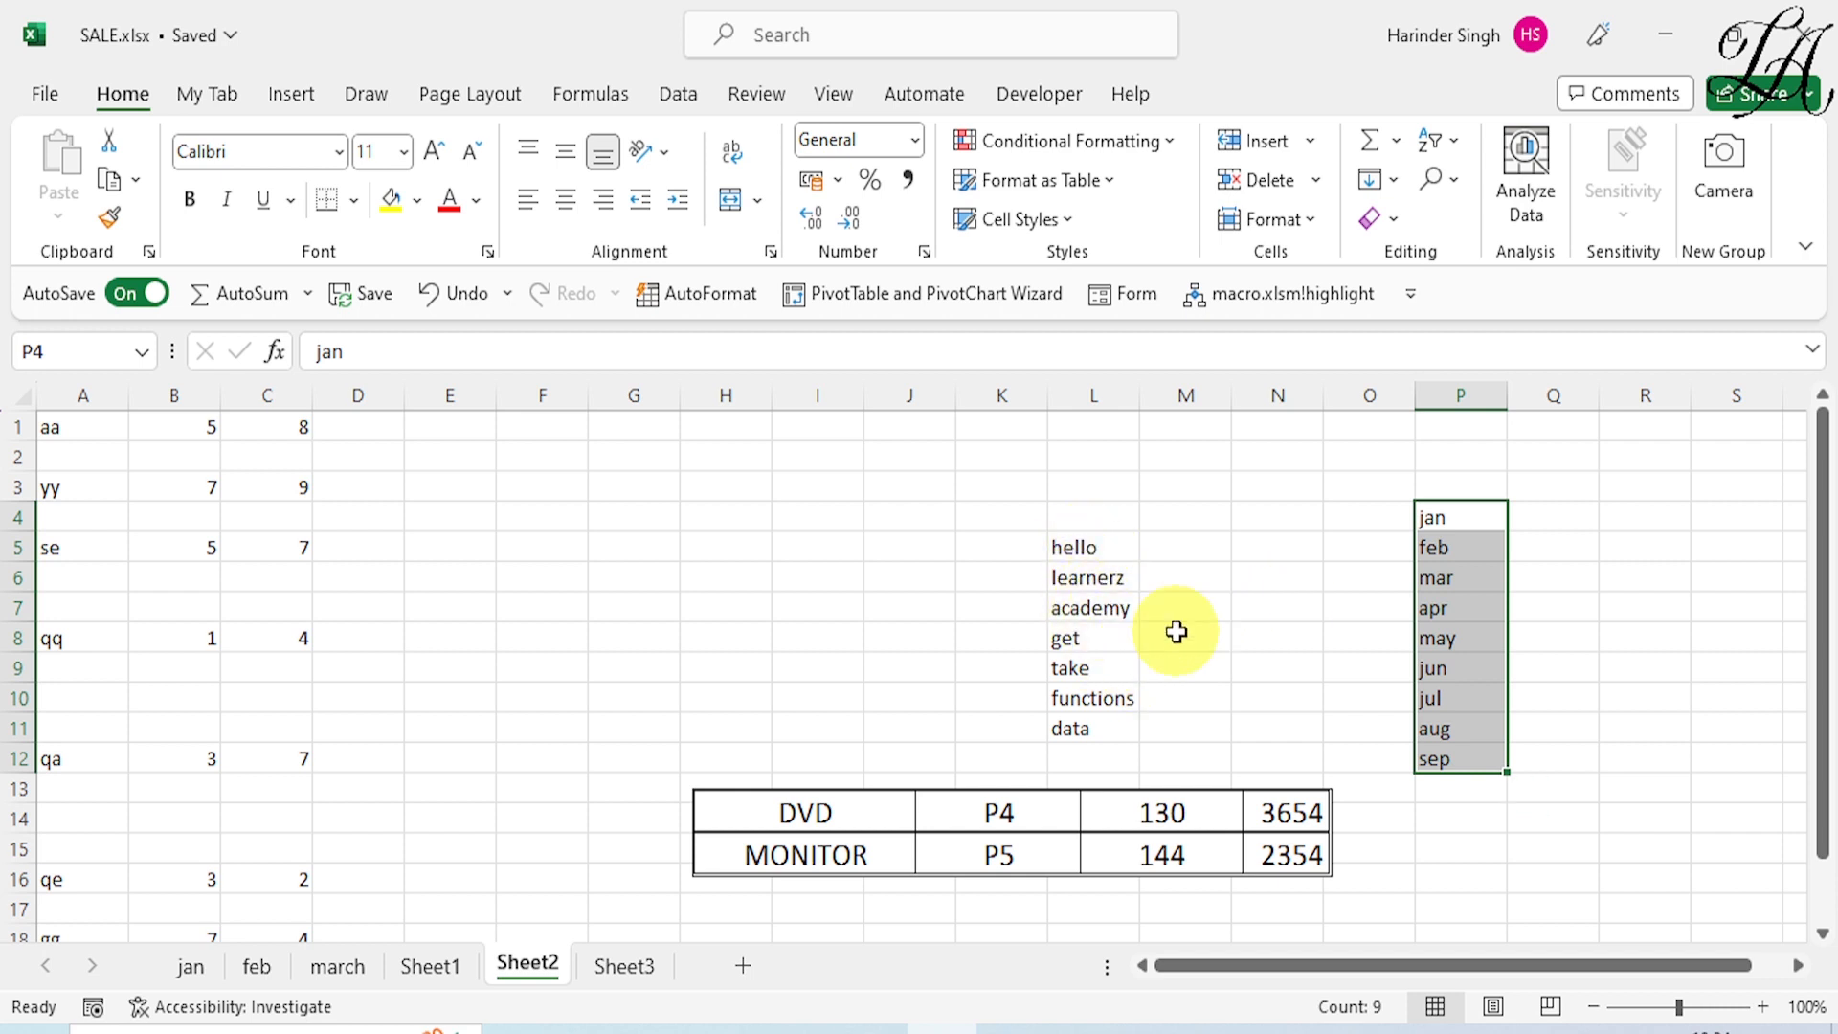
click(903, 544)
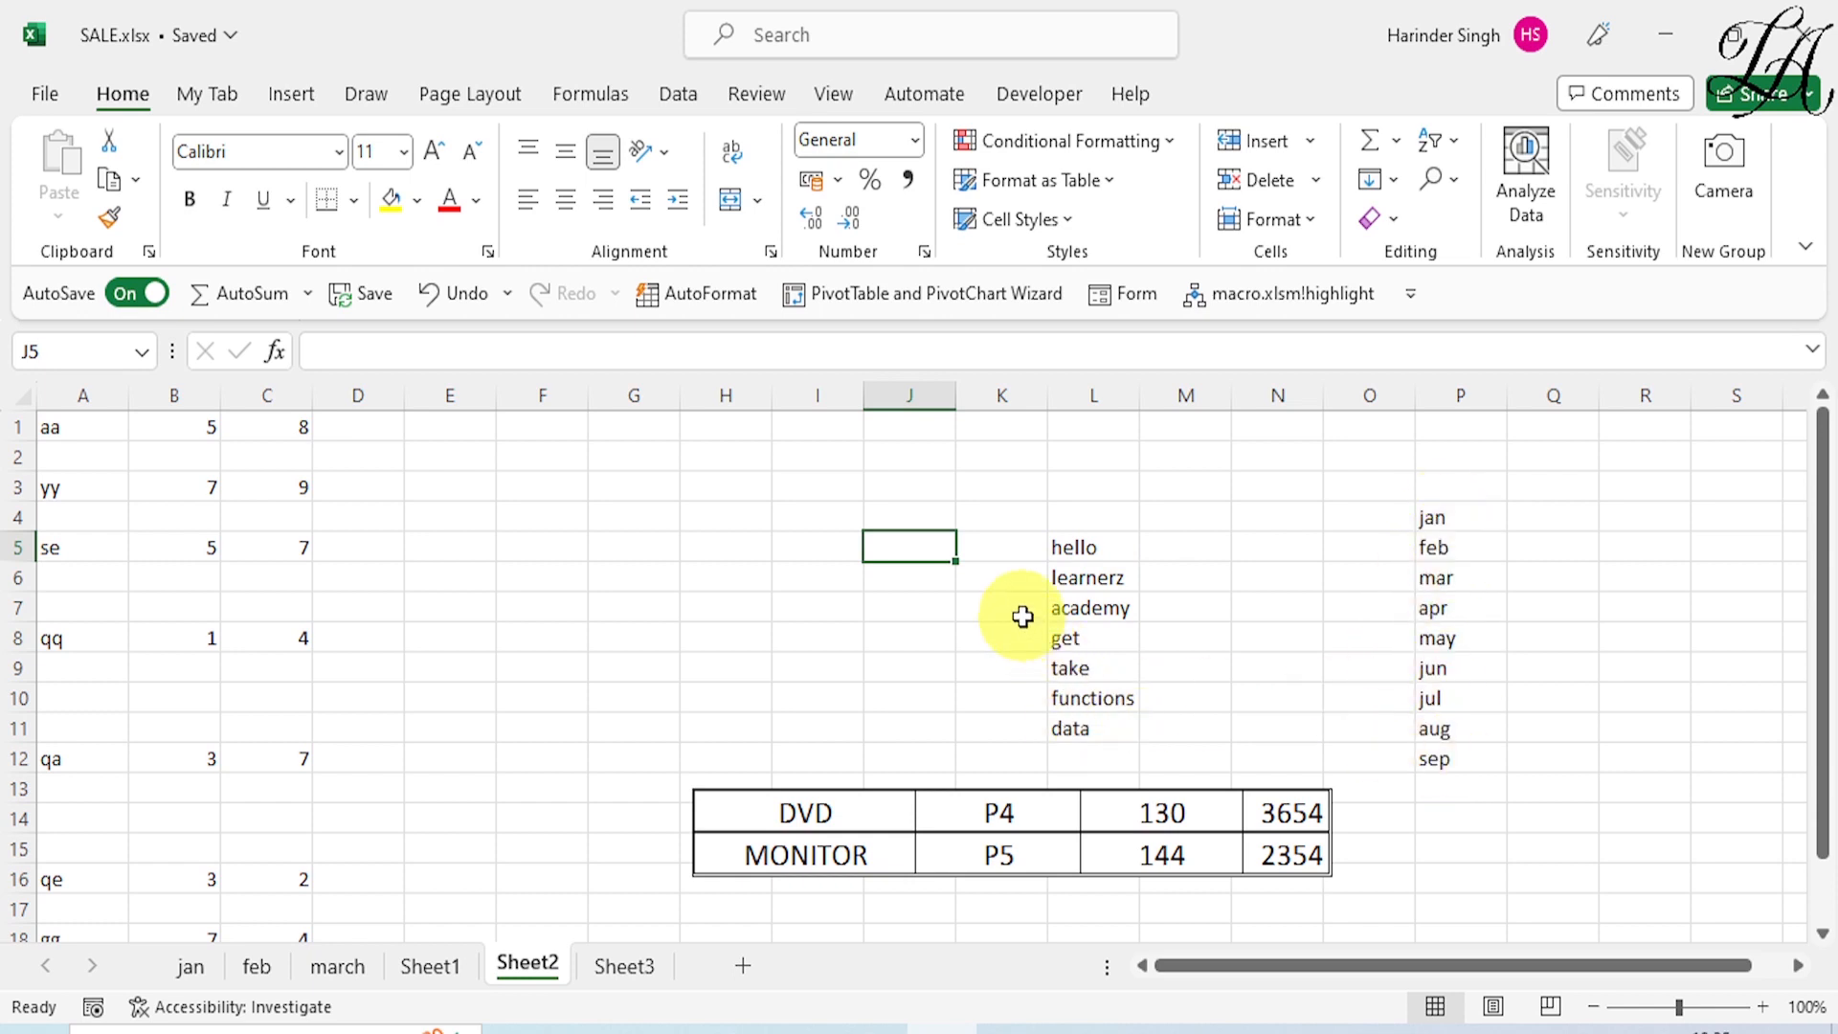
Step: Open the Custom Lists editor from the General section of the advanced Excel options
click(37, 96)
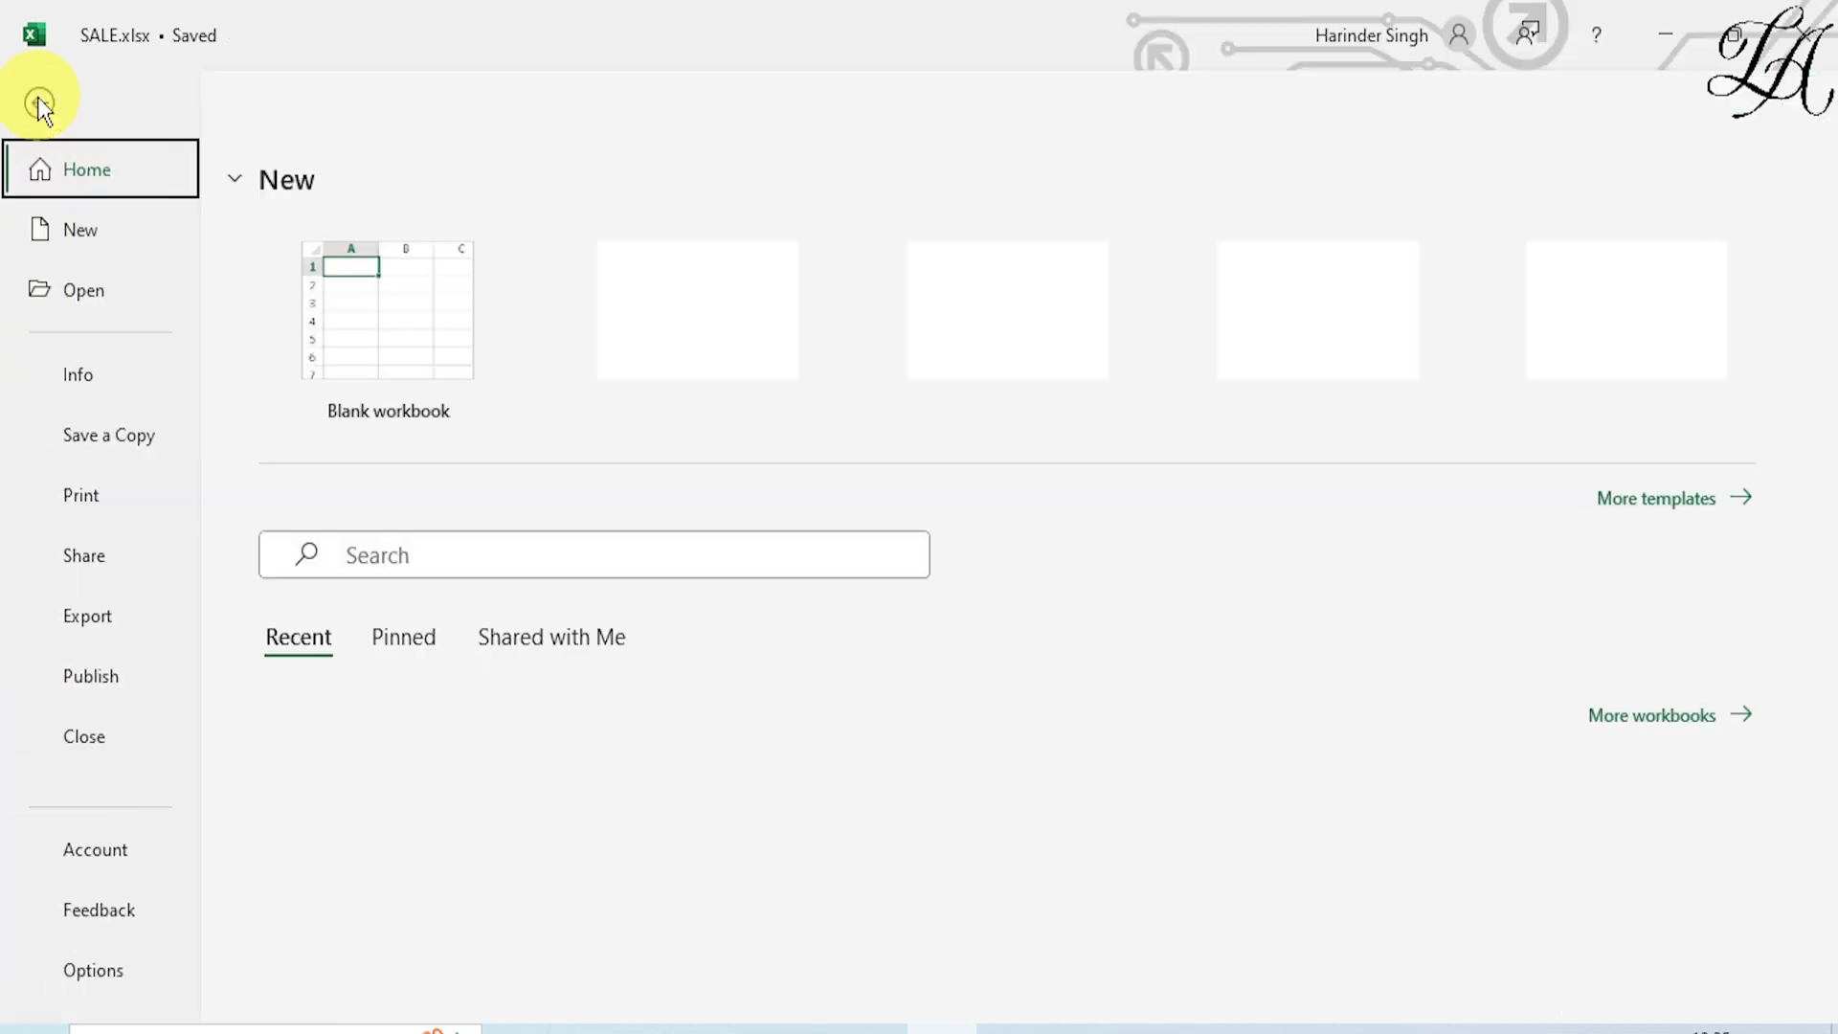
click(92, 971)
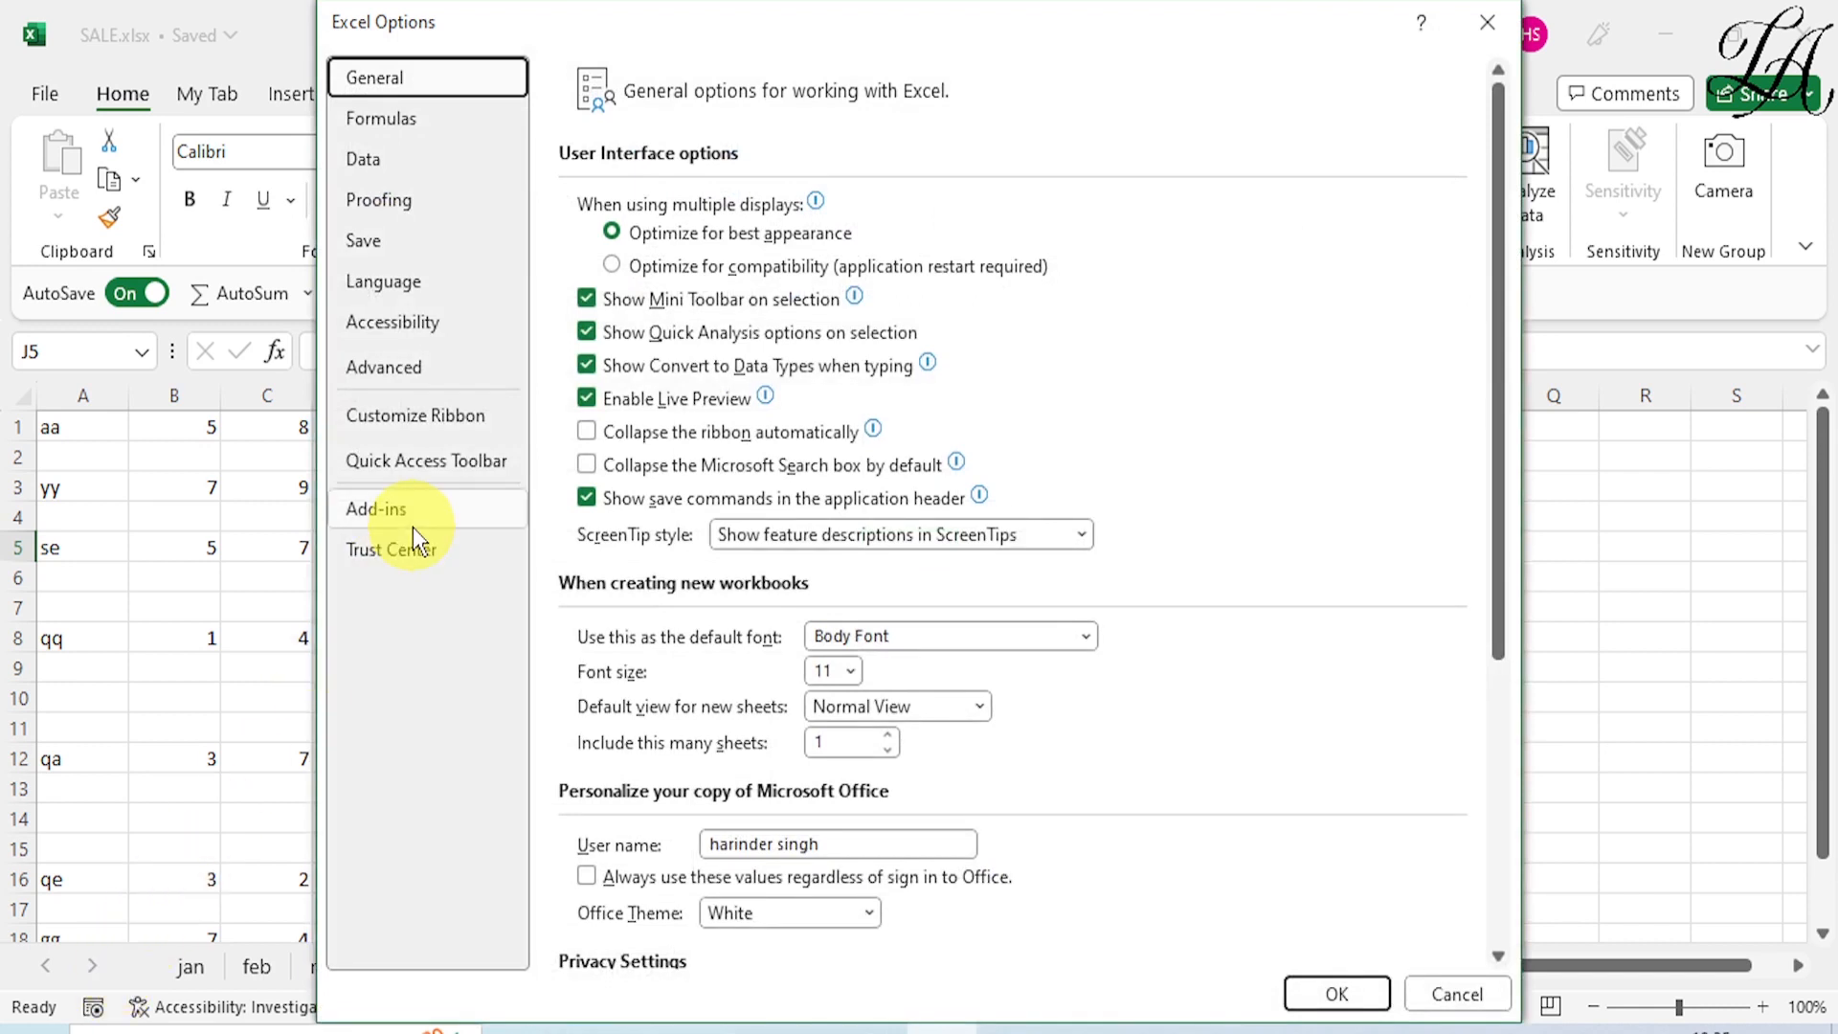
click(439, 368)
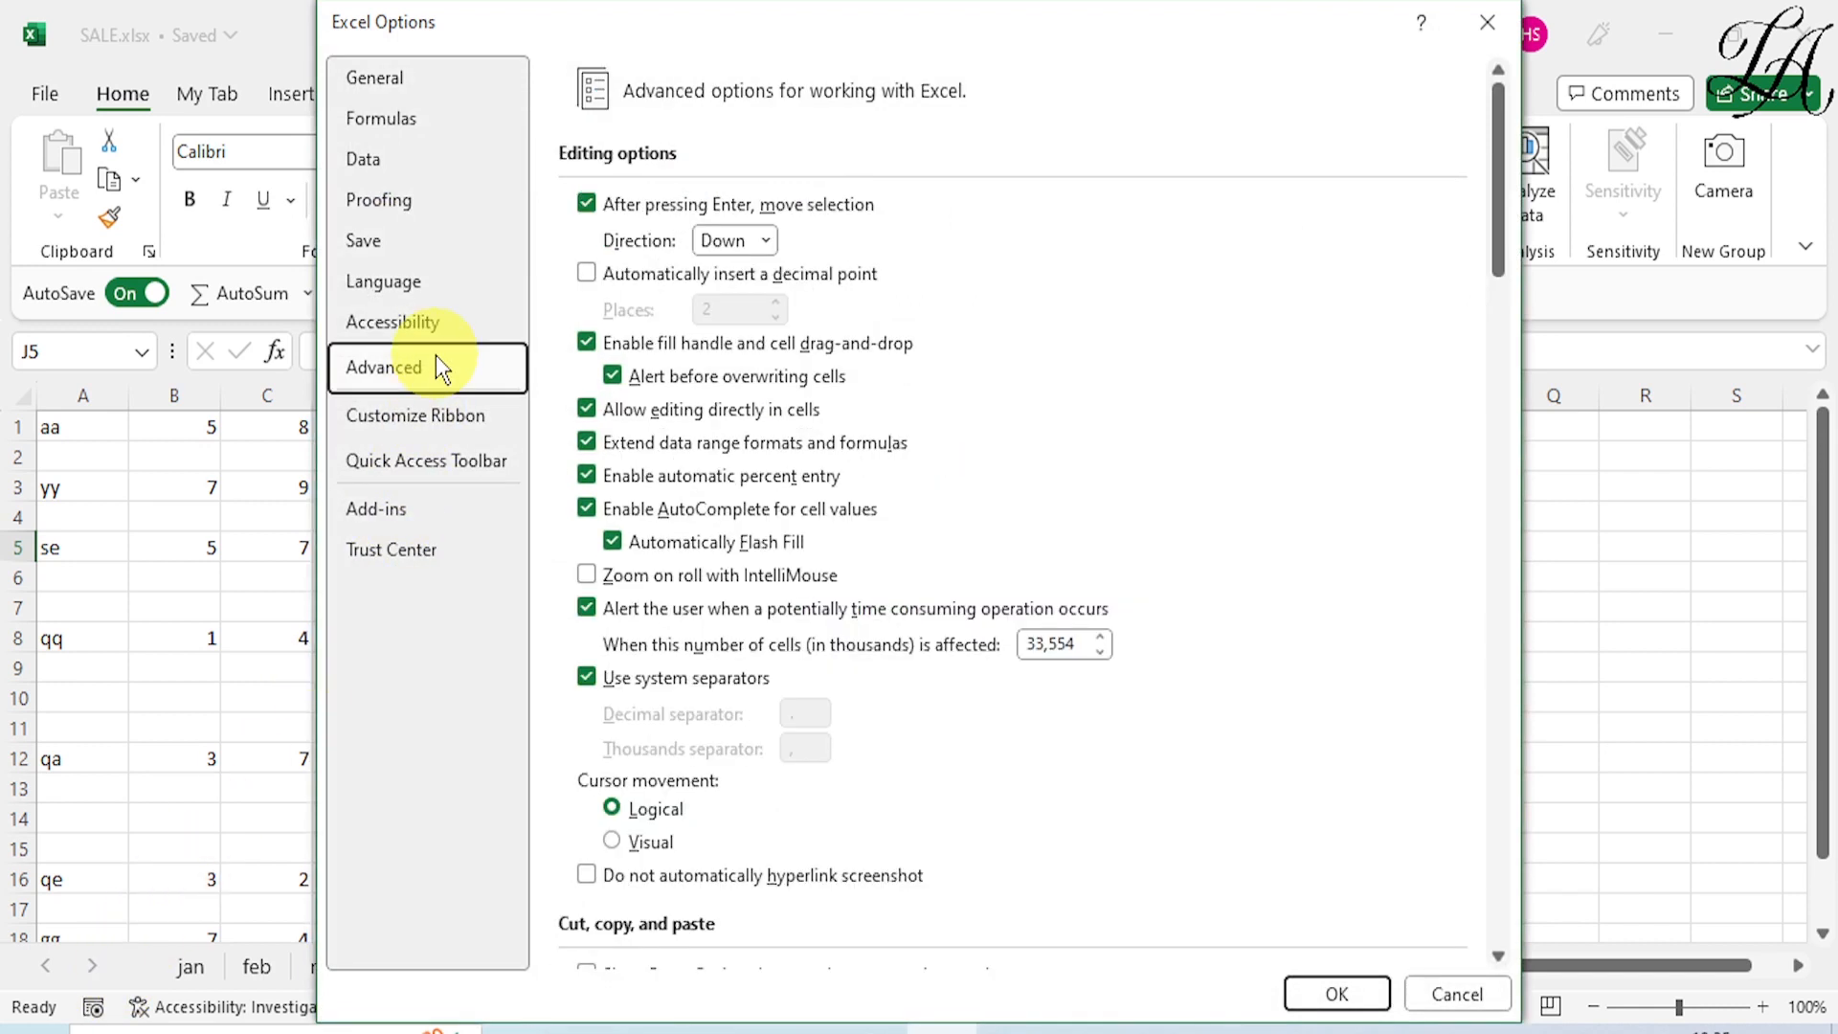
scroll(745, 531, down, 6)
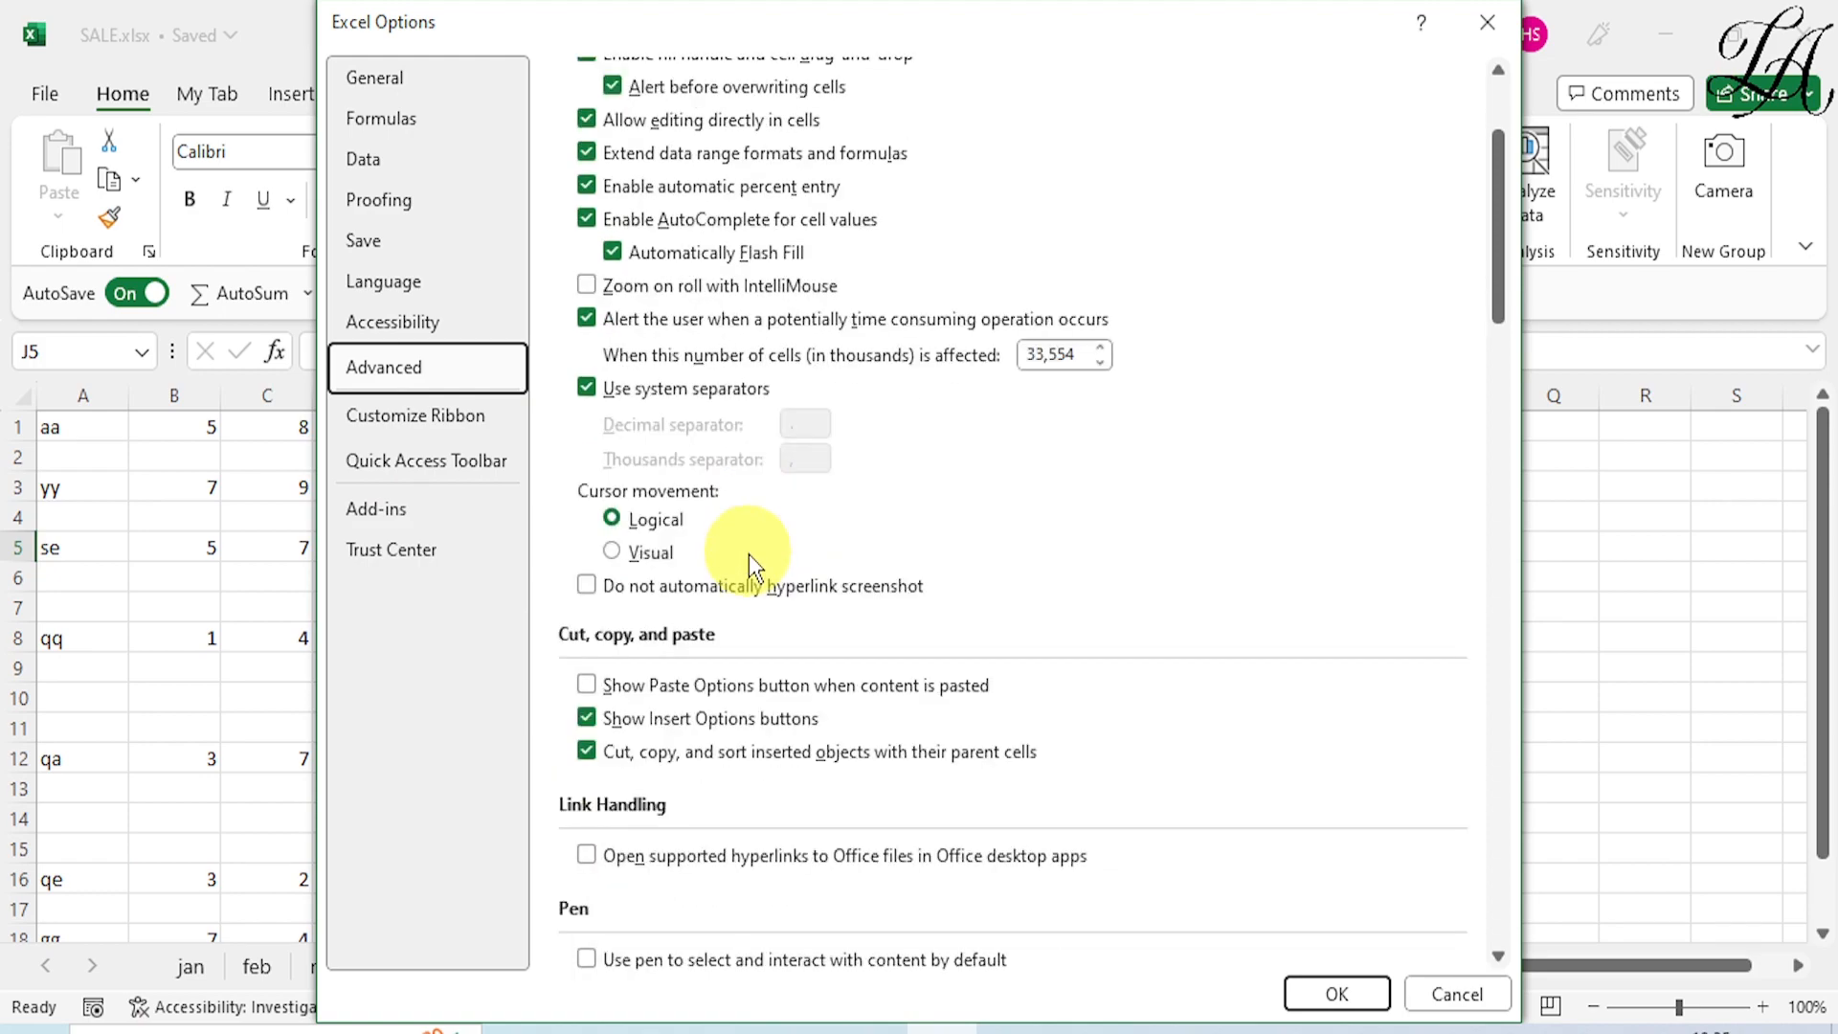
scroll(749, 560, down, 10)
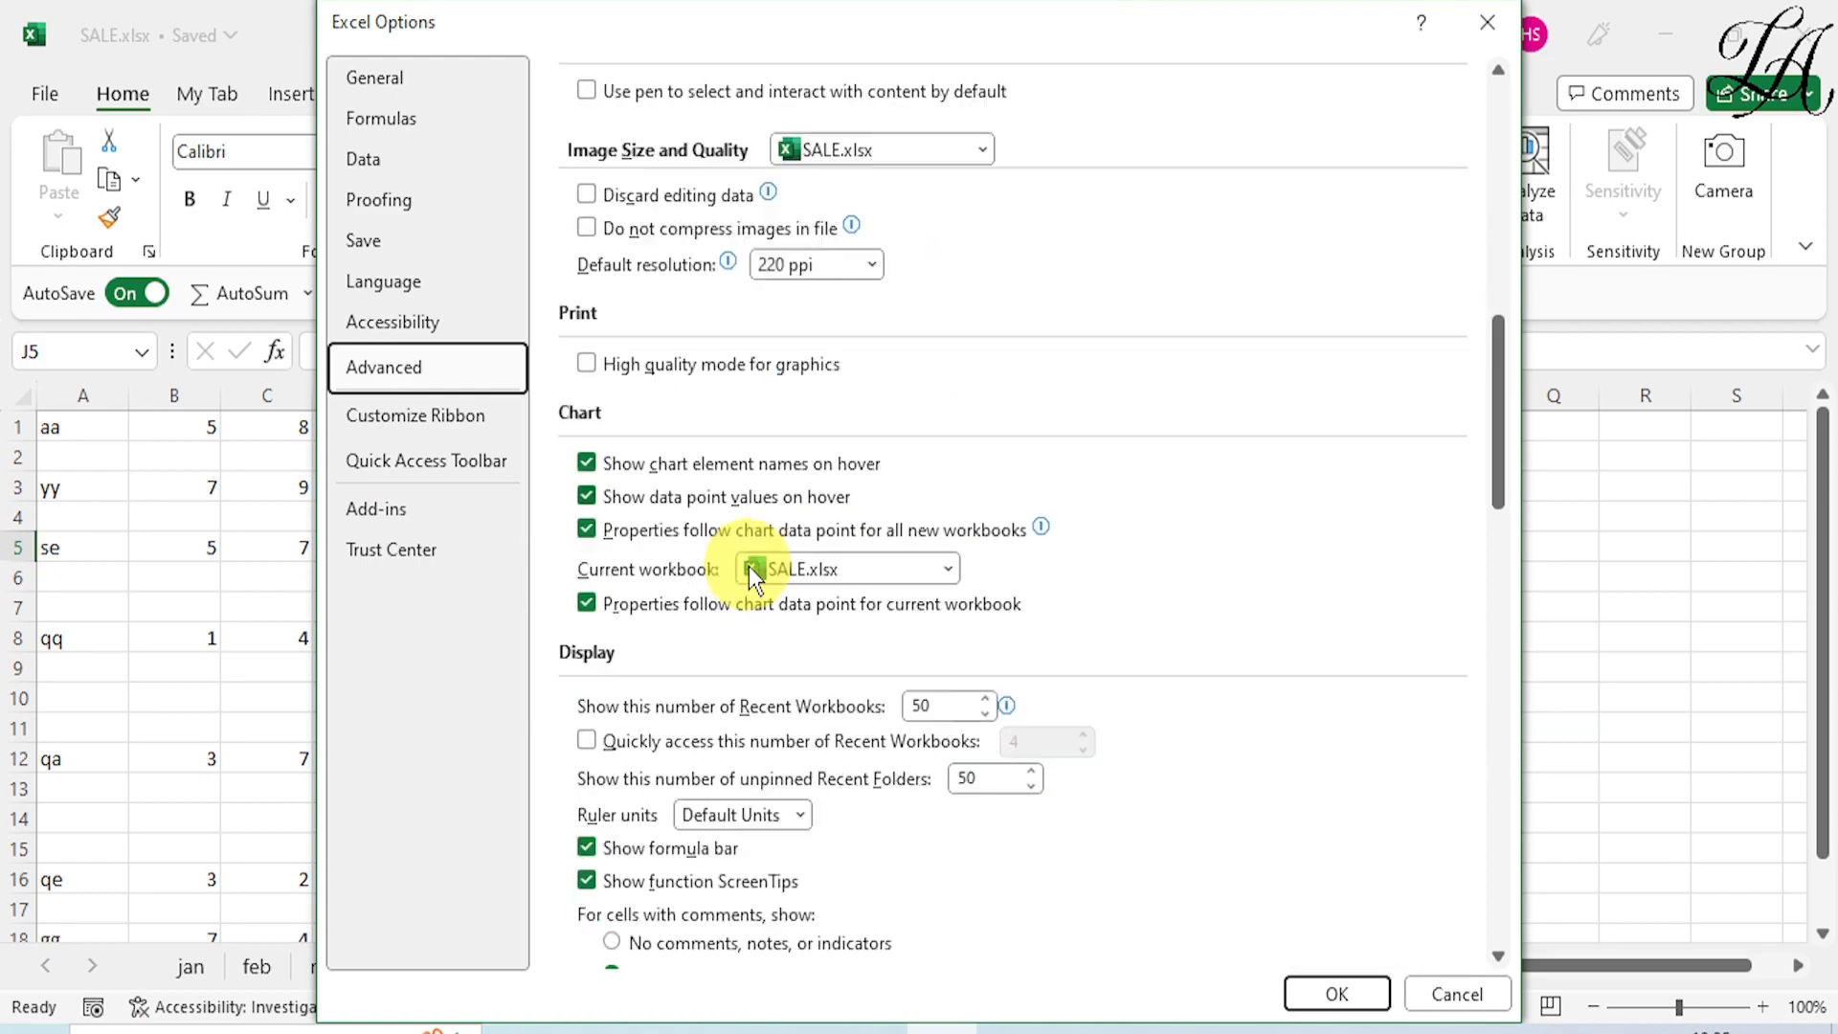
scroll(748, 580, down, 8)
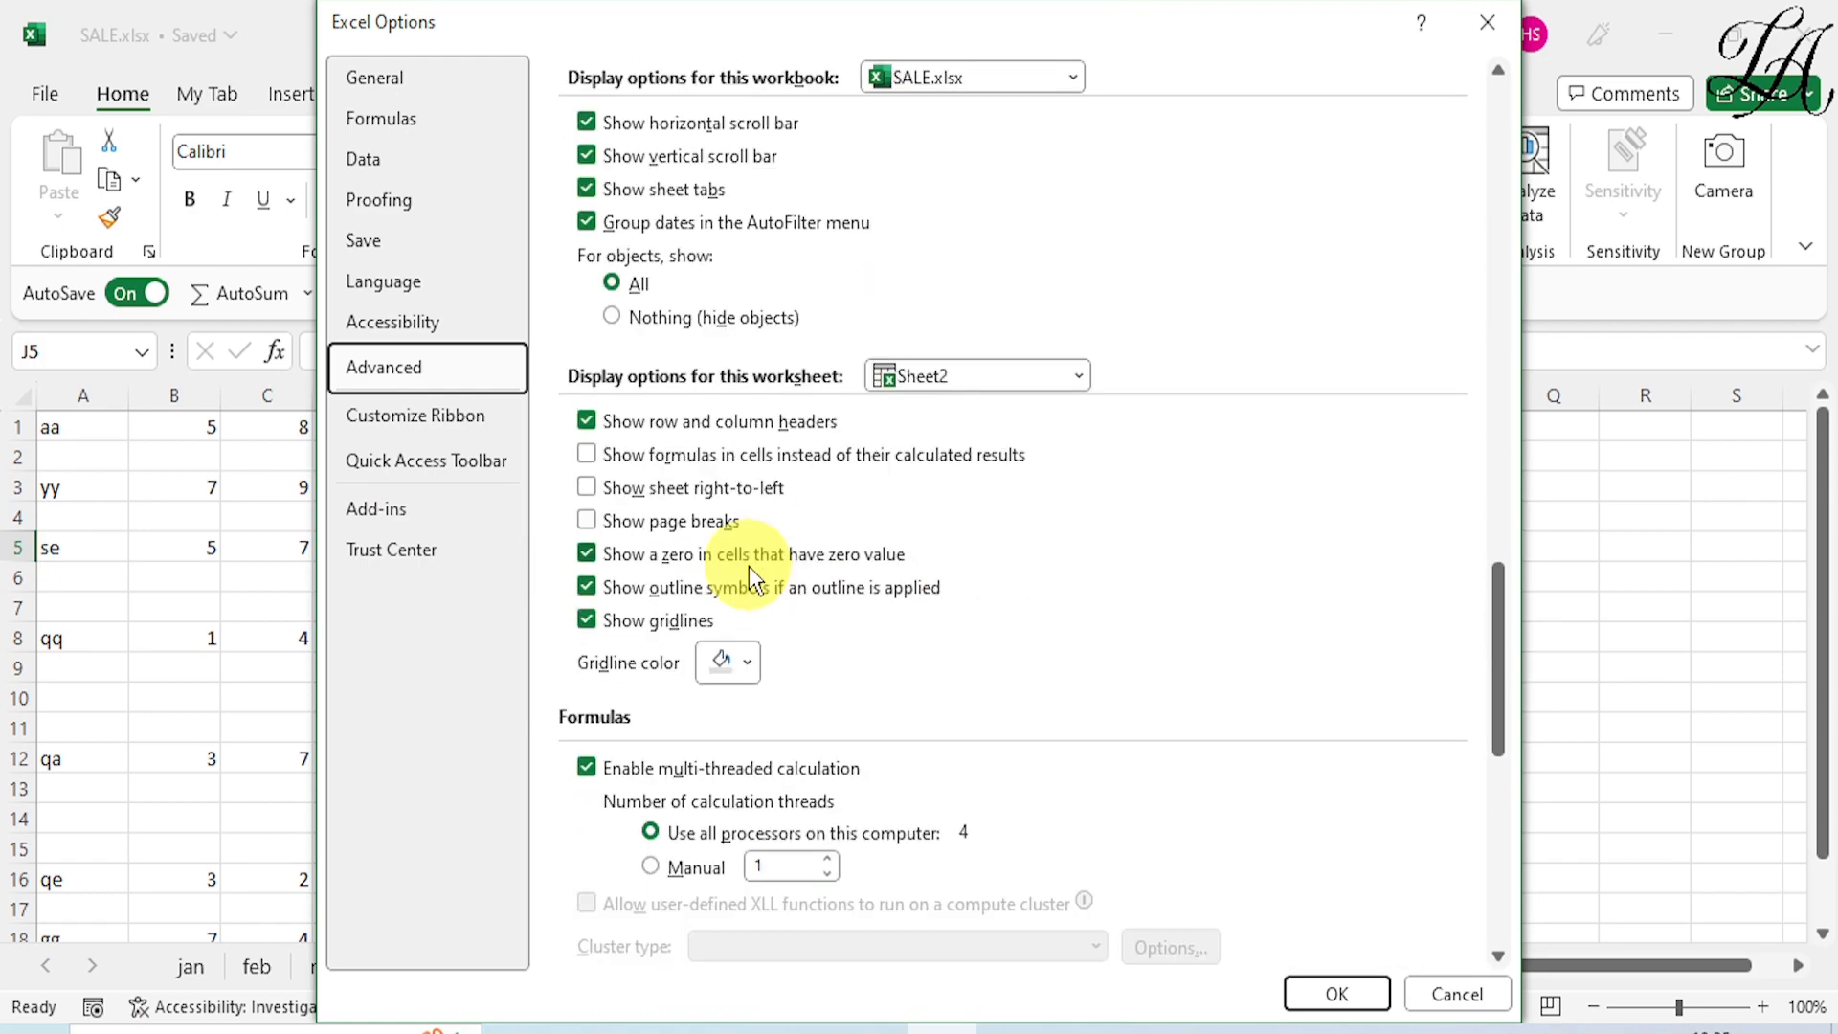
scroll(751, 569, down, 3)
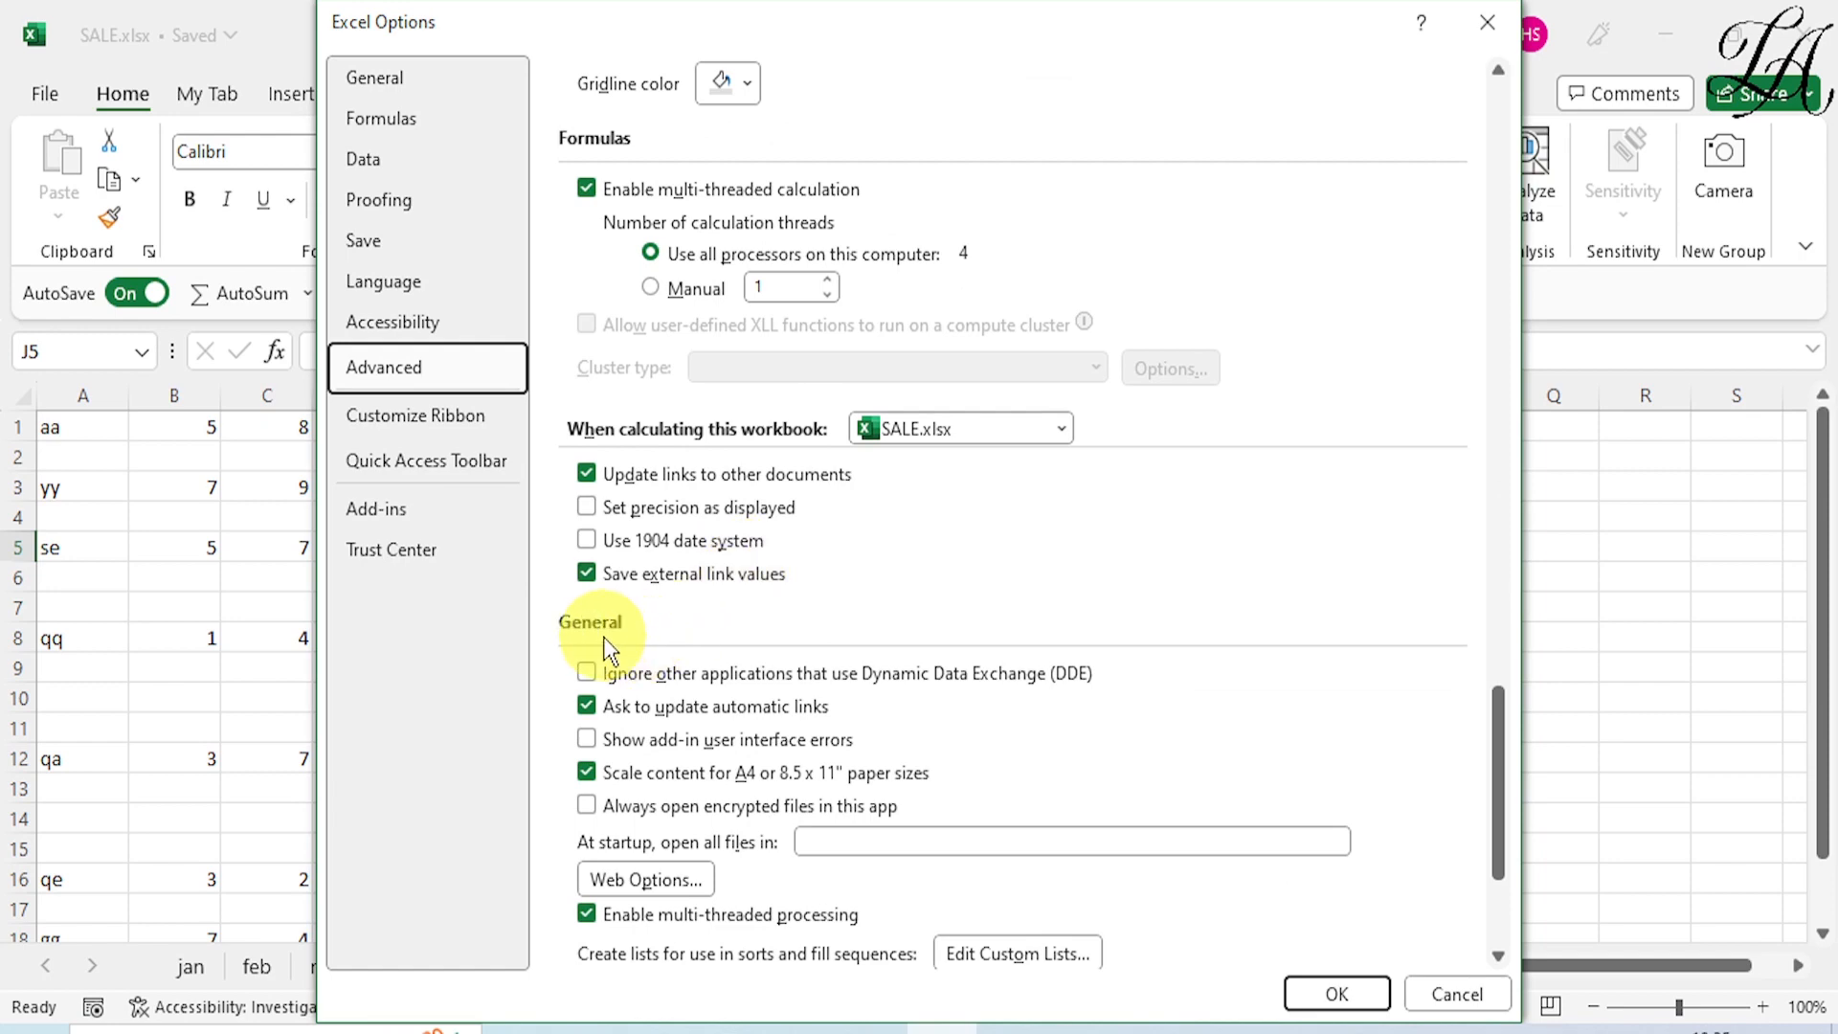
scroll(647, 854, down, 2)
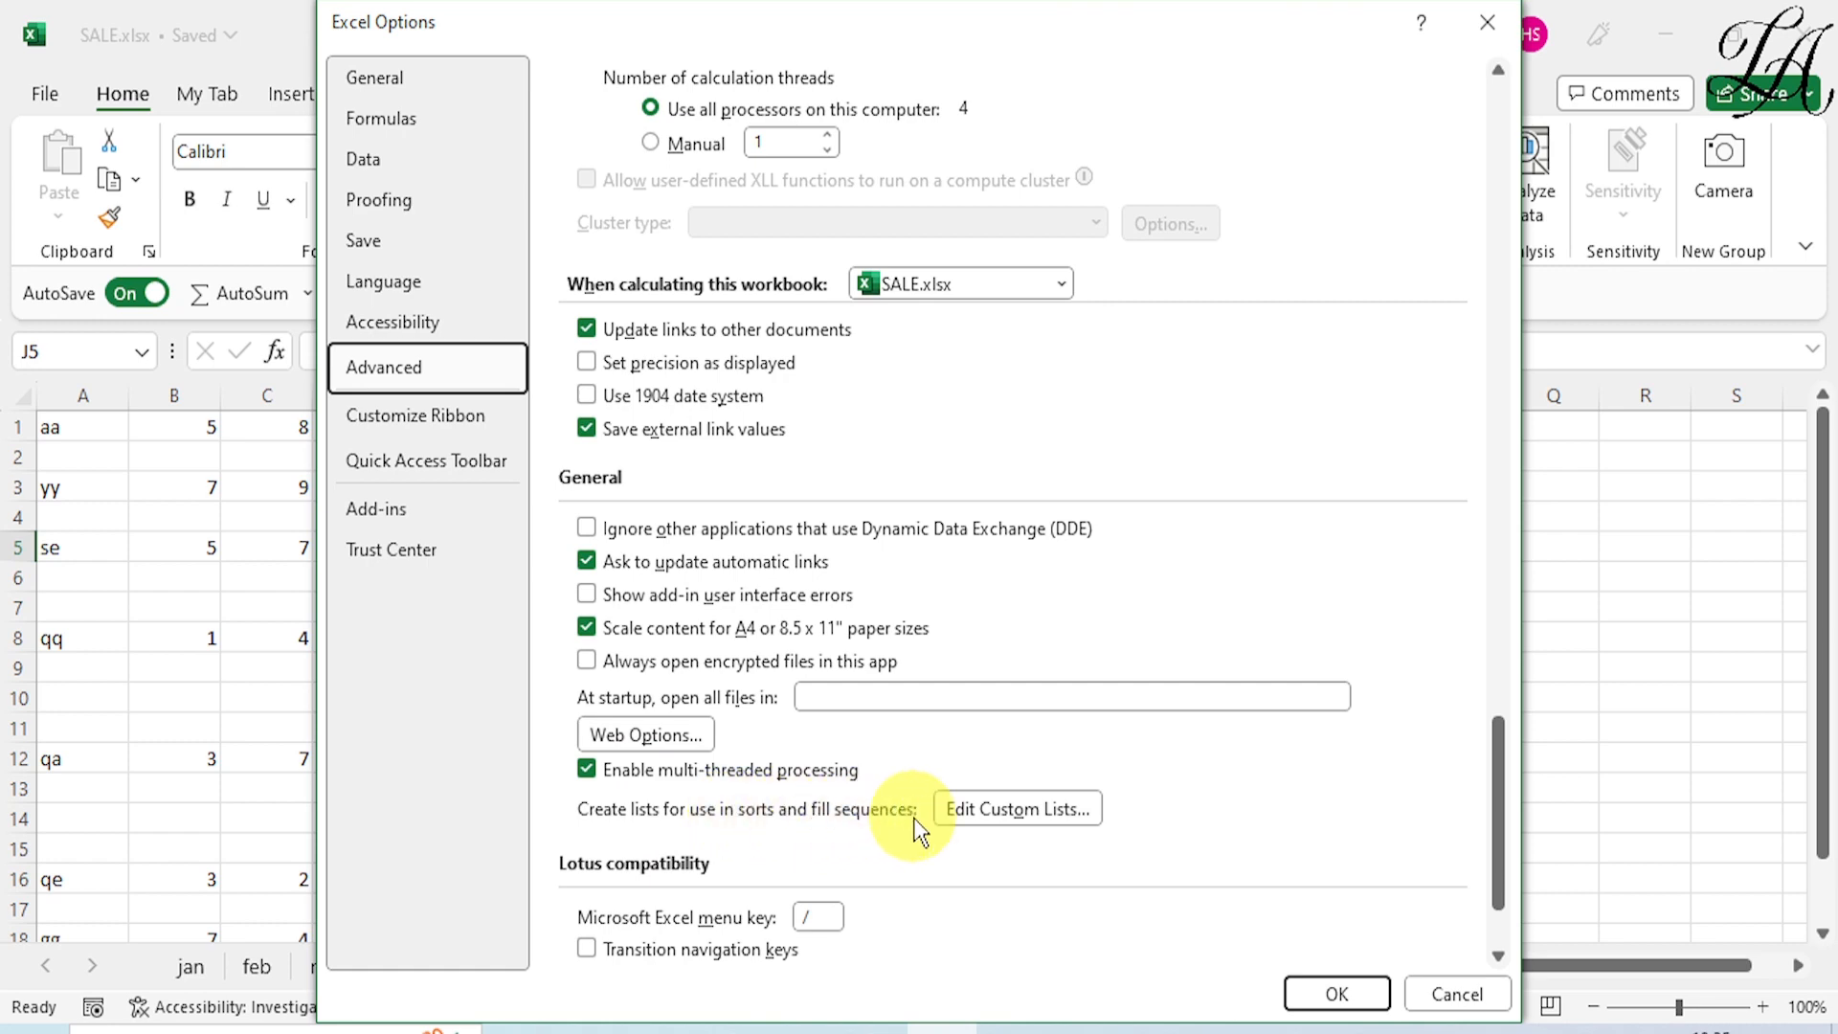
click(1028, 810)
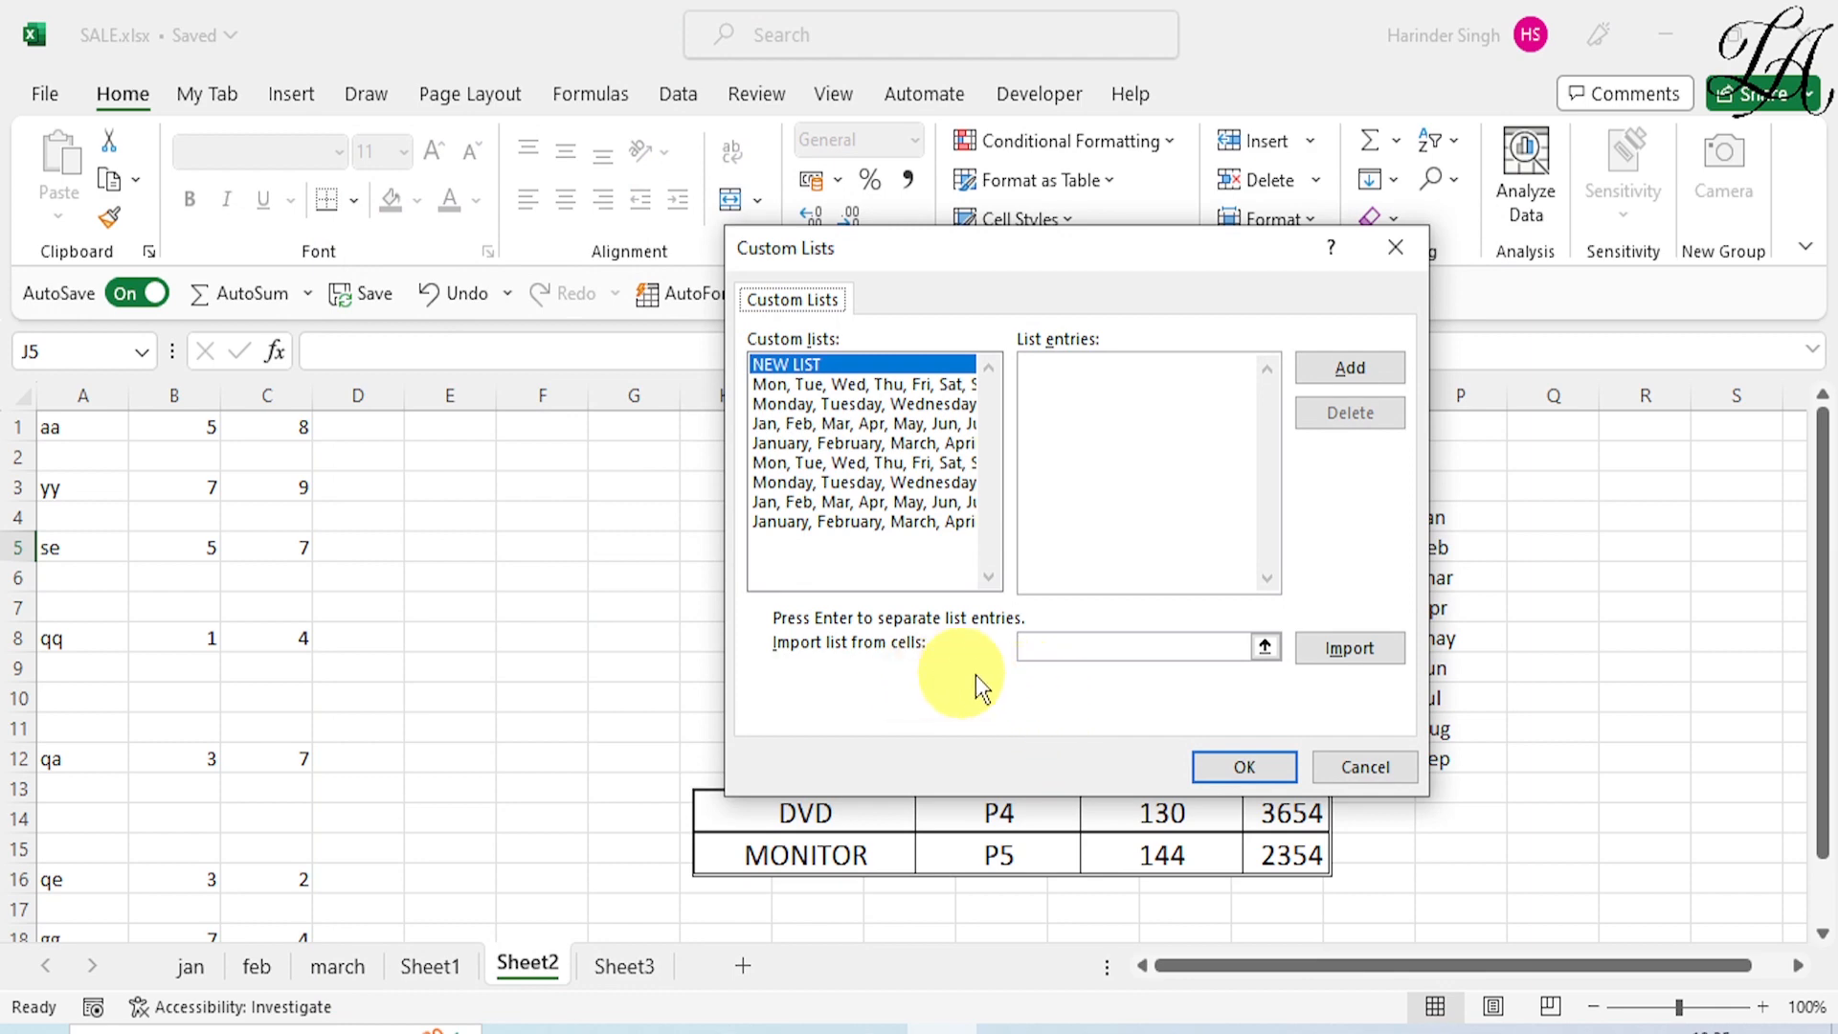
Step: Set cells L5:L11 of Sheet2 as the import source for a new custom list and close the options
click(1264, 649)
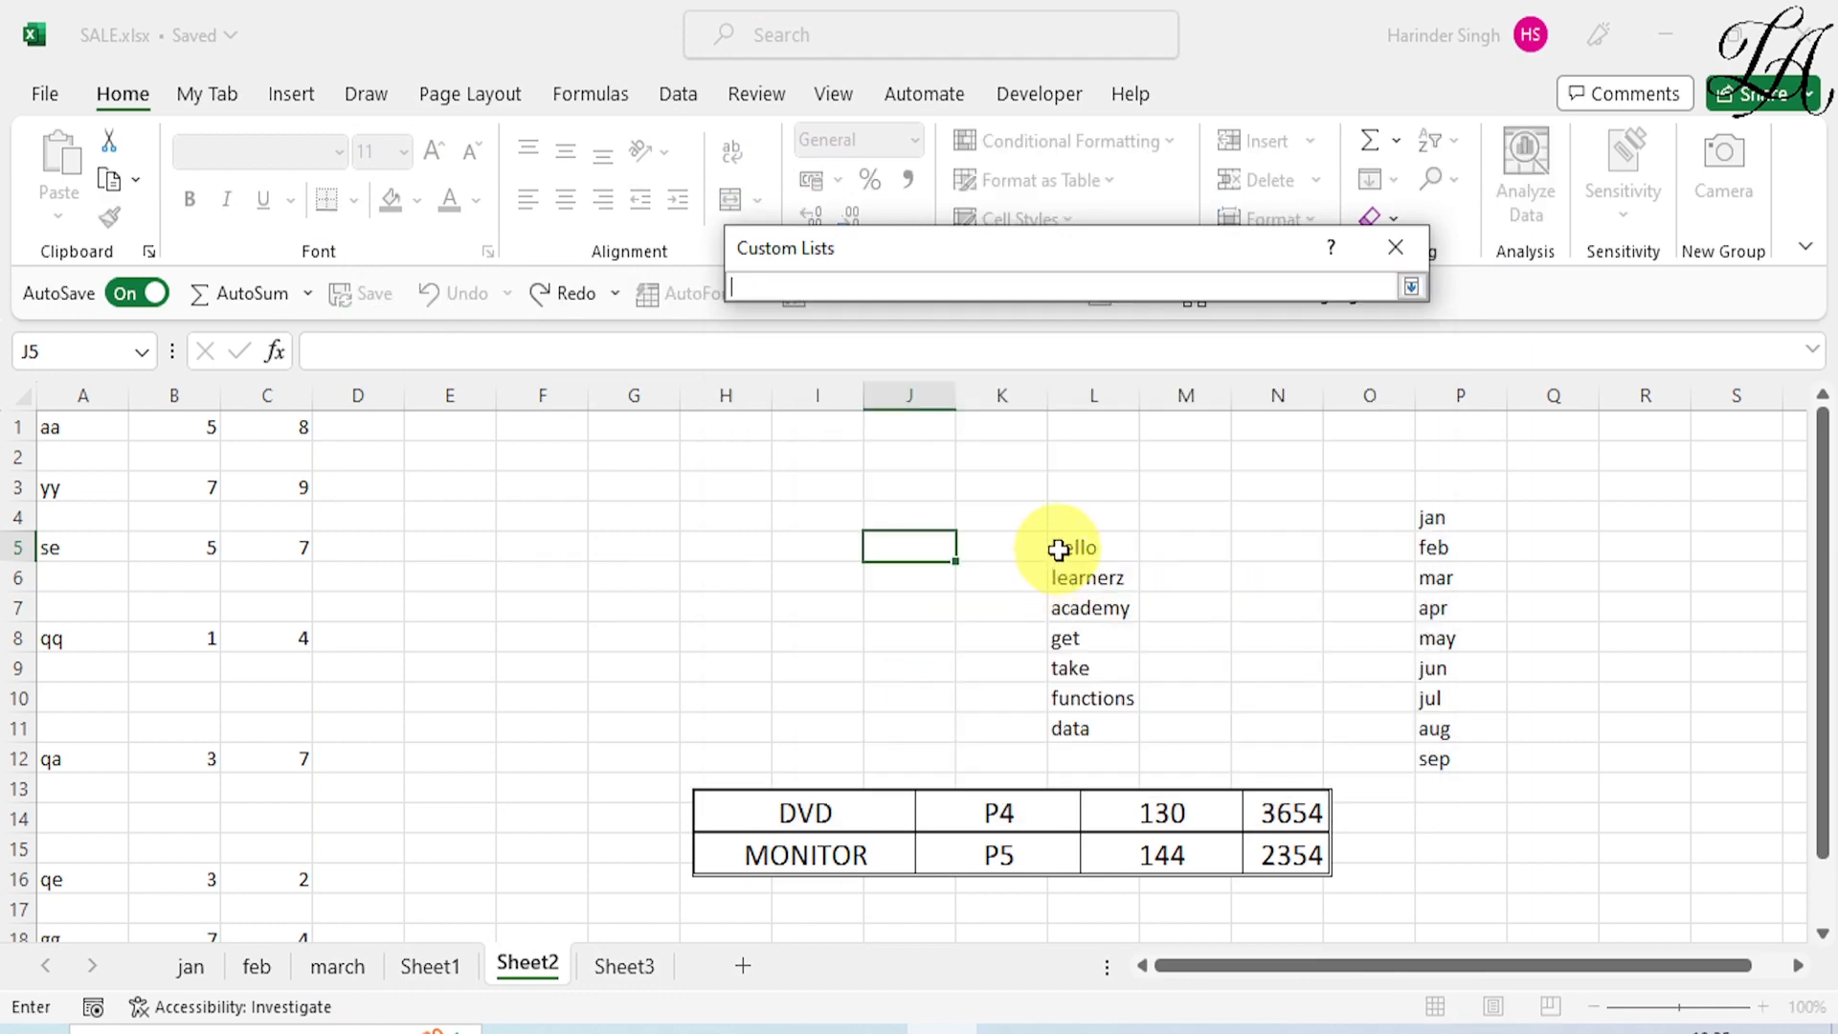
drag(1059, 549, 1075, 720)
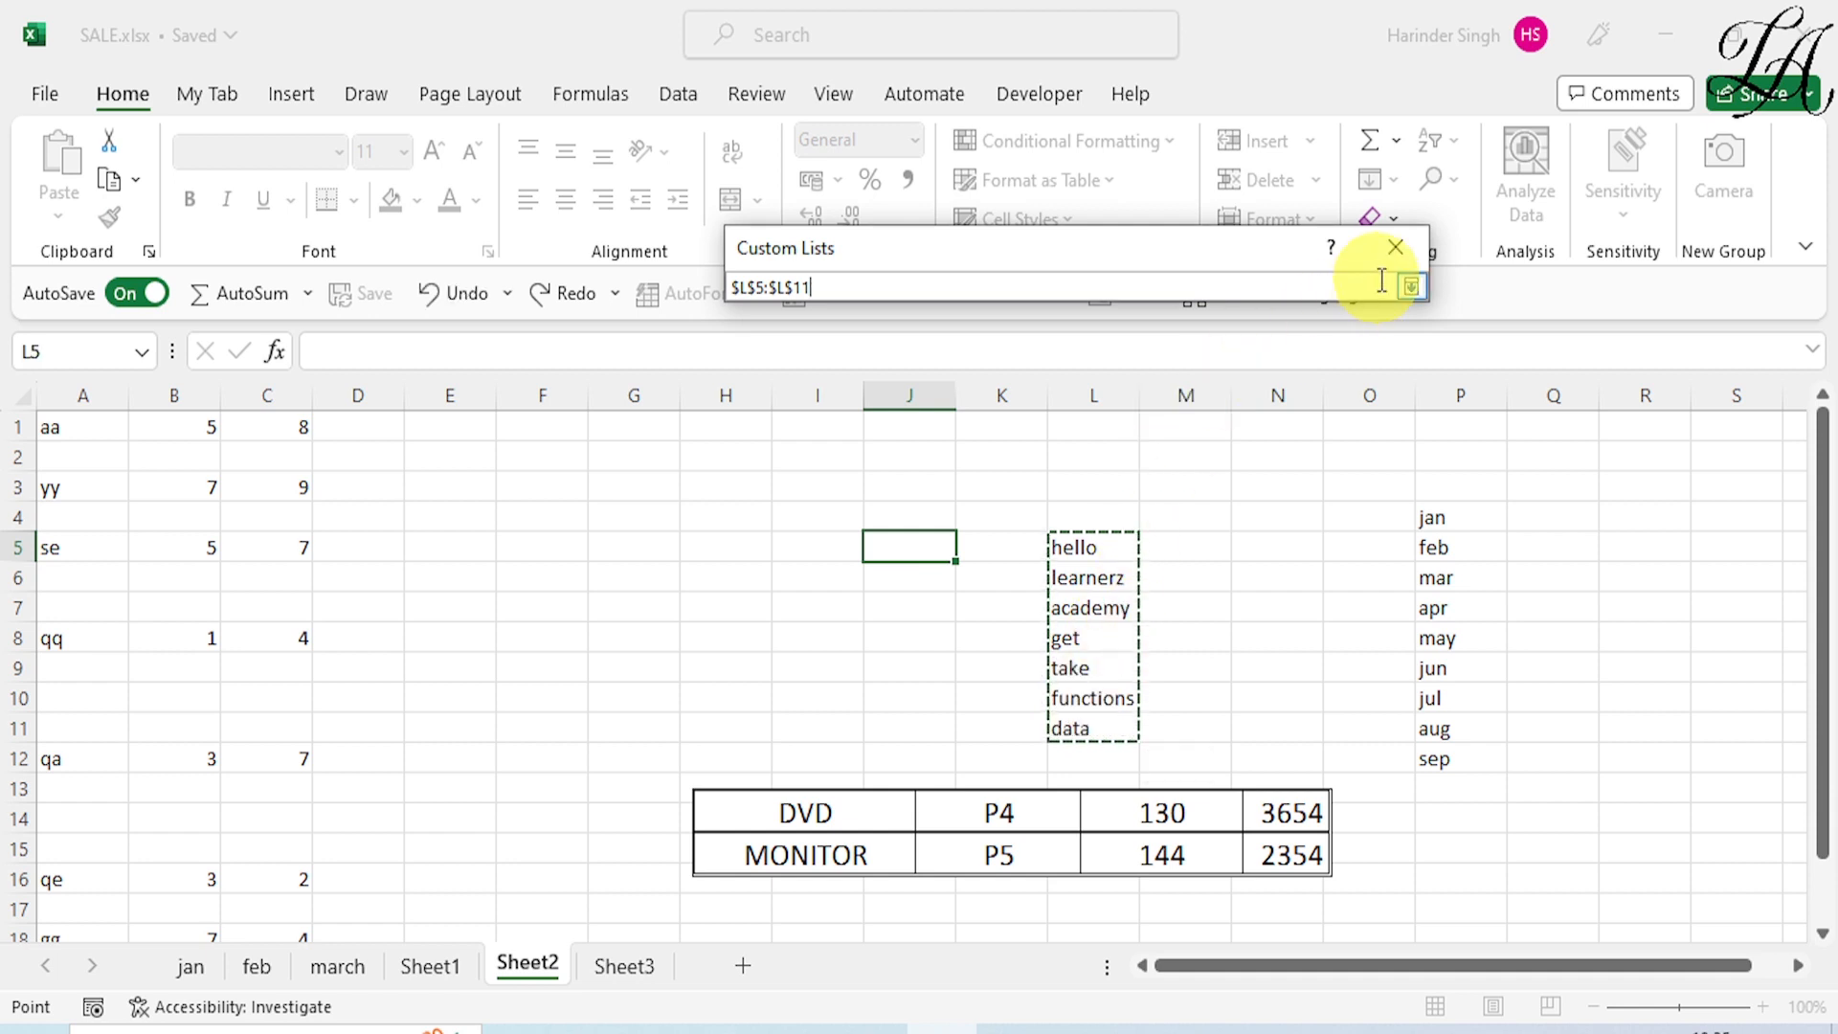
click(1410, 287)
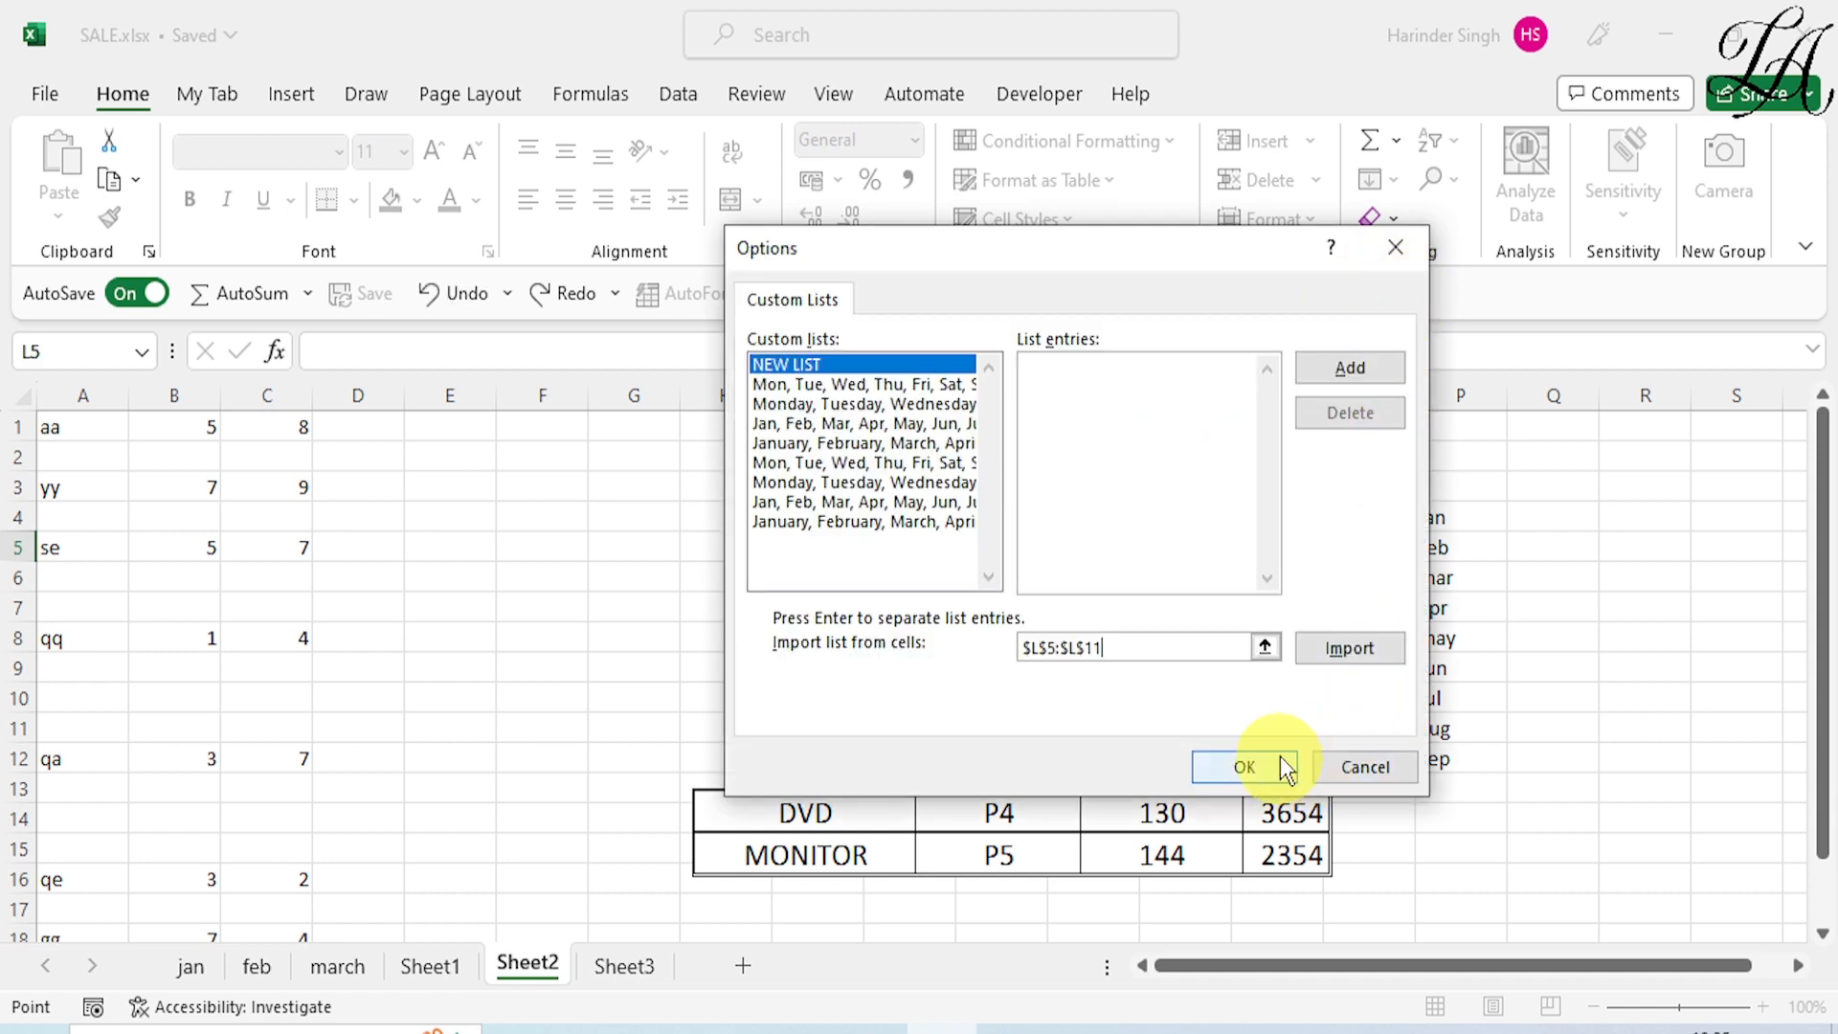
click(1346, 369)
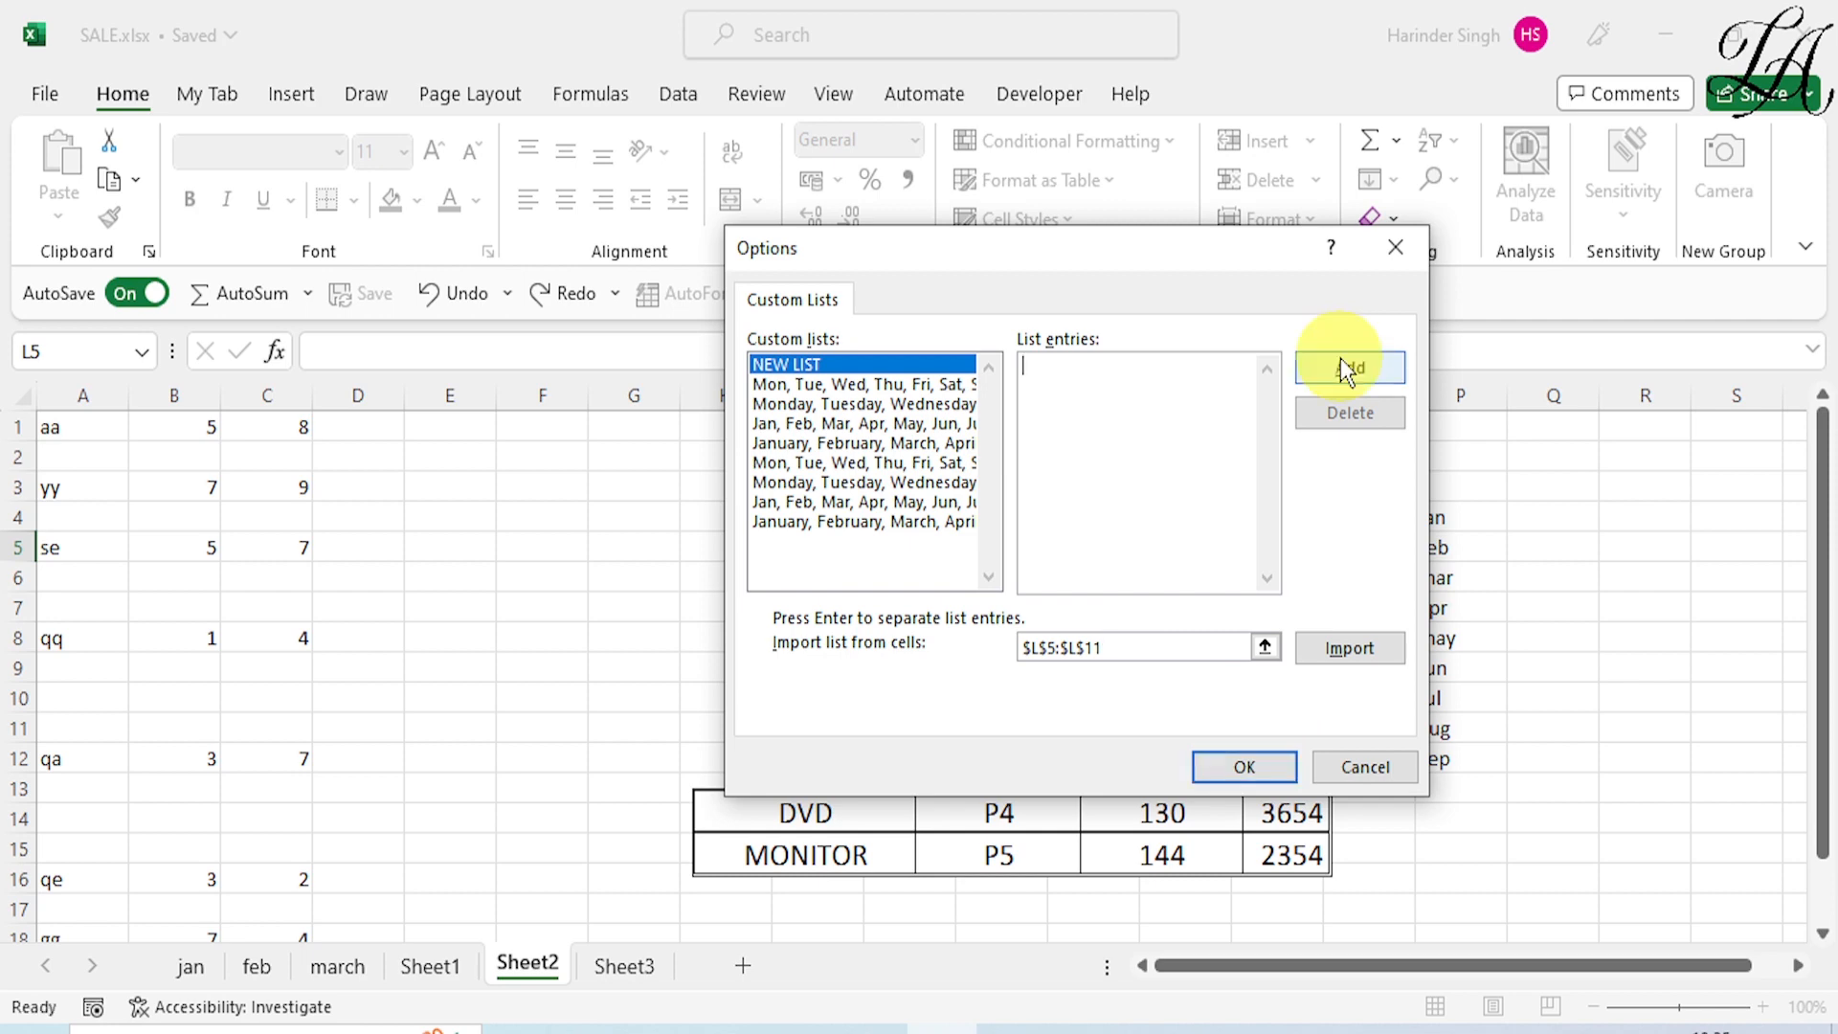
click(1244, 767)
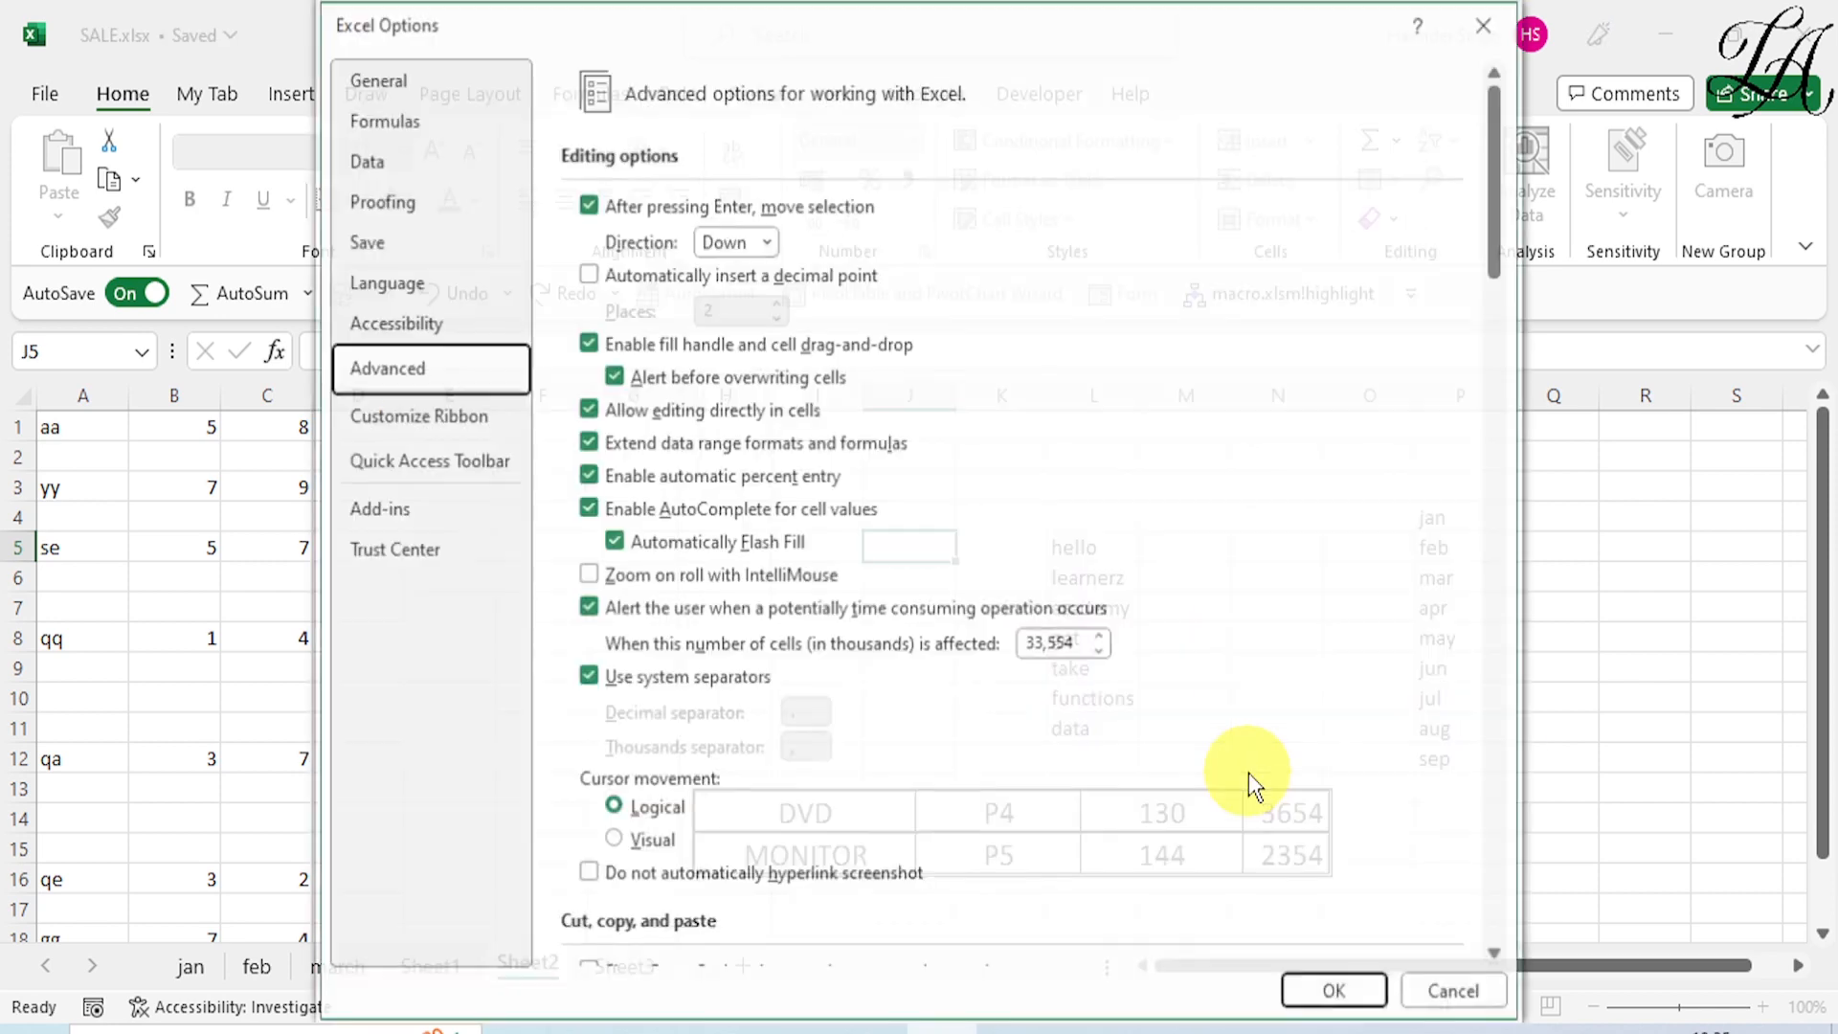
click(1444, 990)
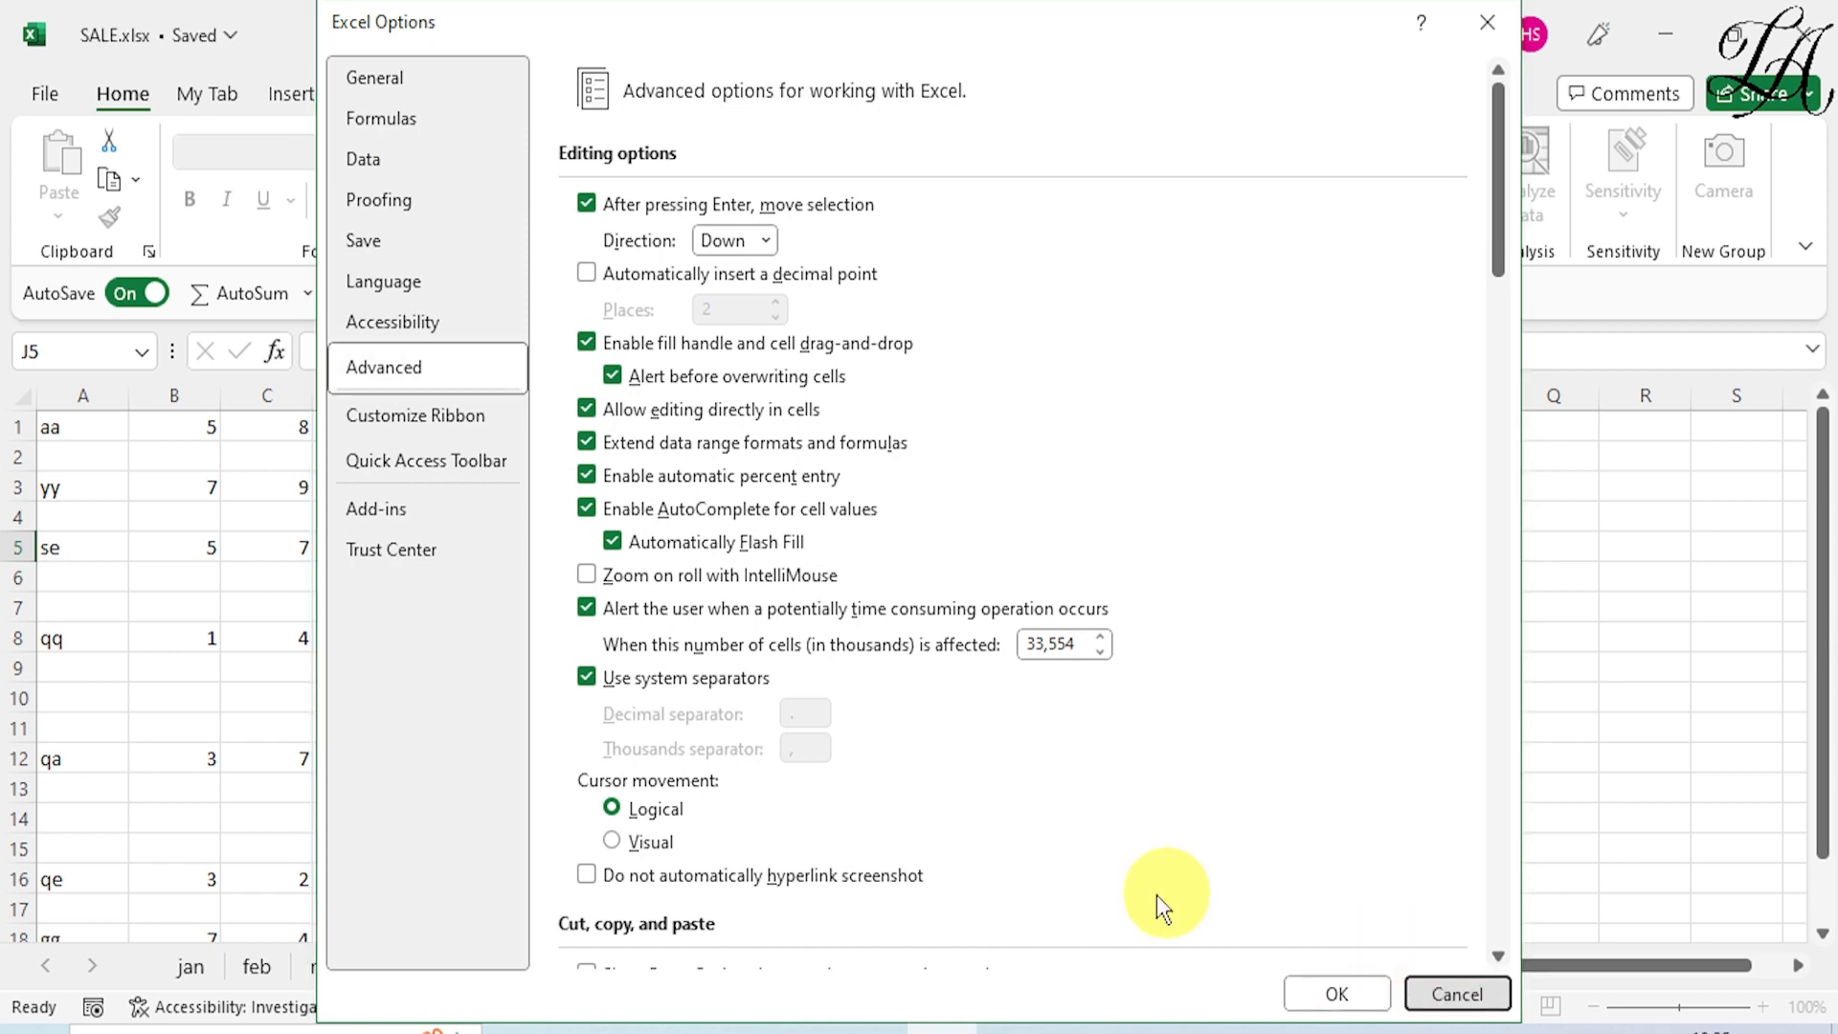
Step: Enter hello in J5 and learnerz in J6 of Sheet2 and autofill the custom list down to J11
click(892, 555)
text(h)
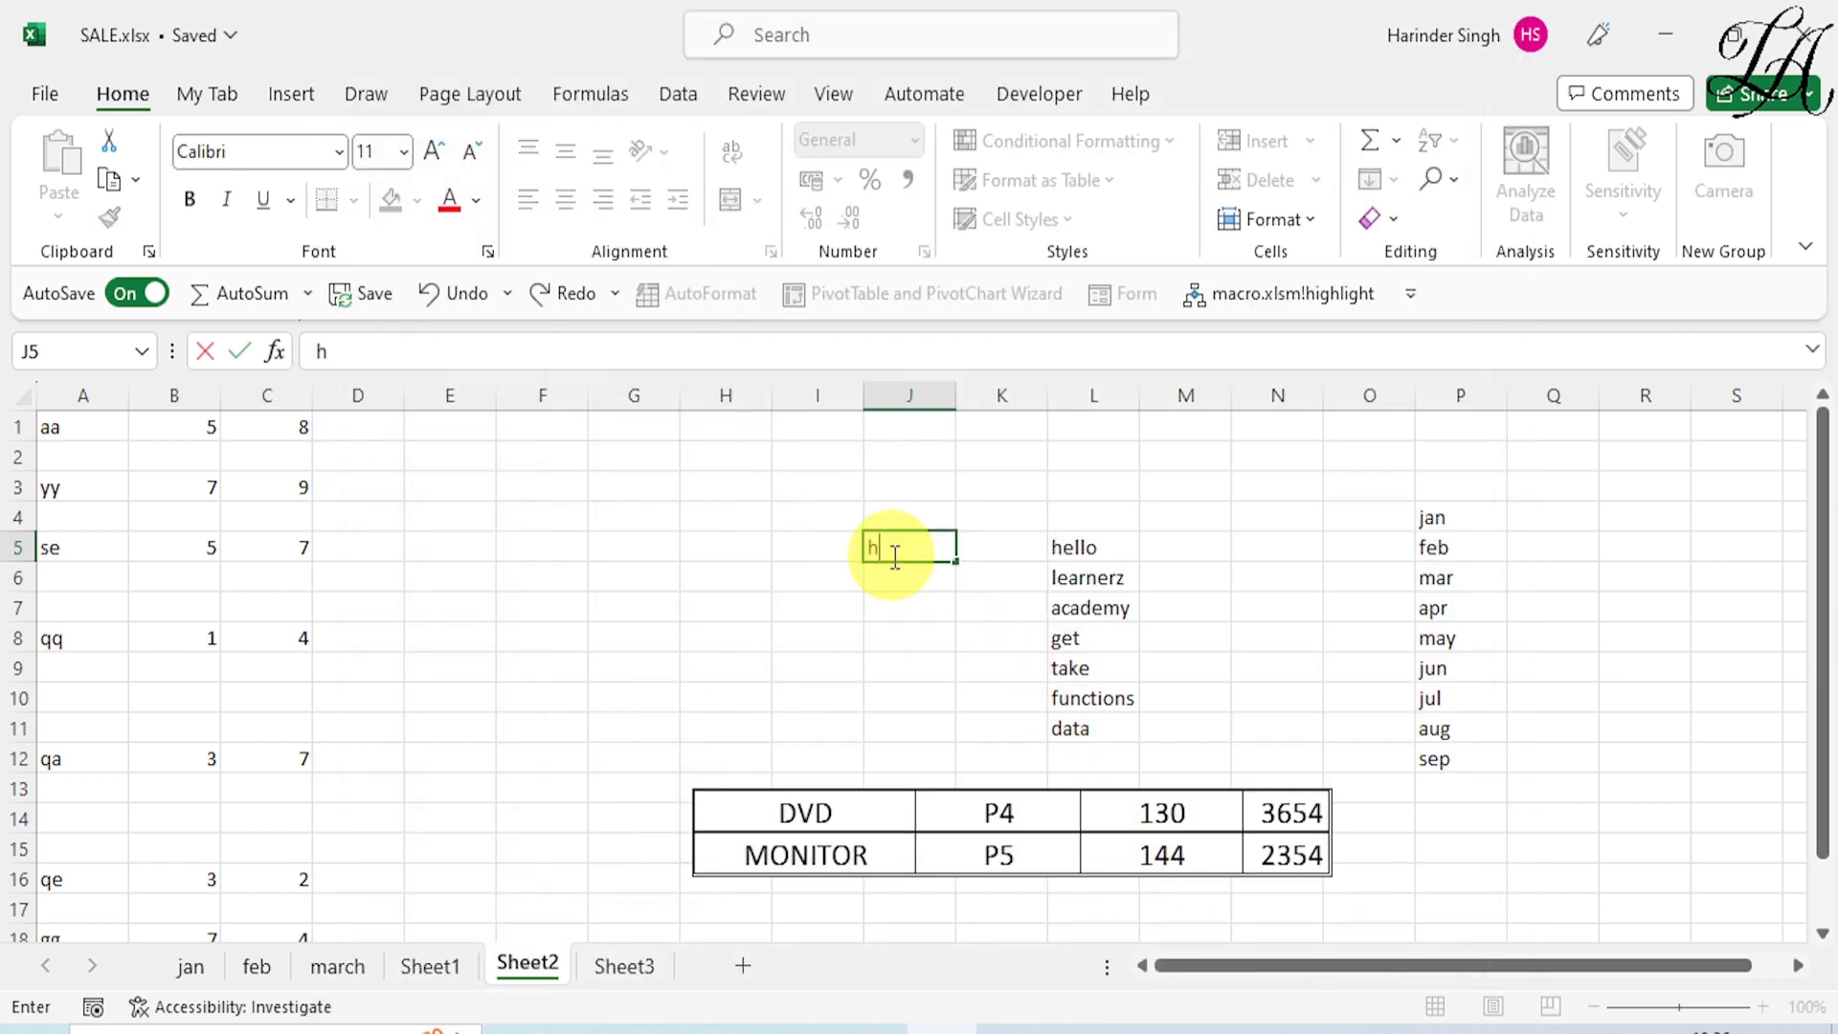
text(ello)
click(898, 581)
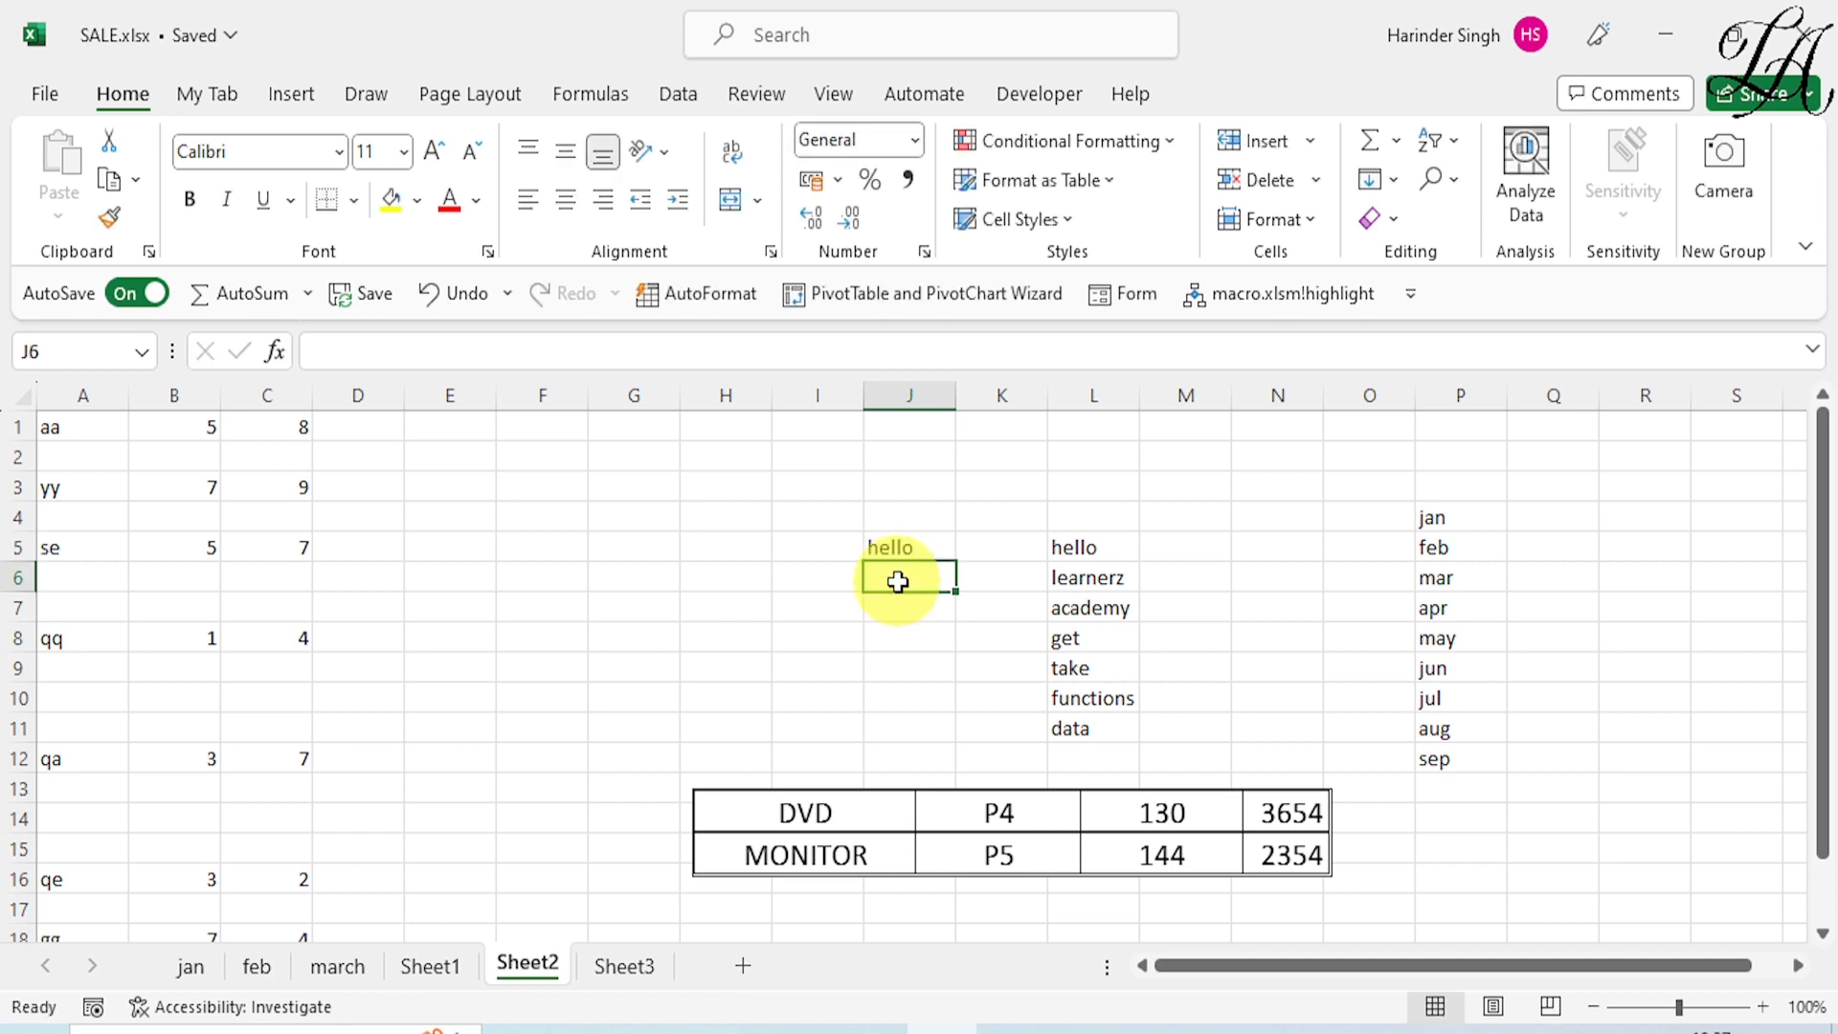
text(learne)
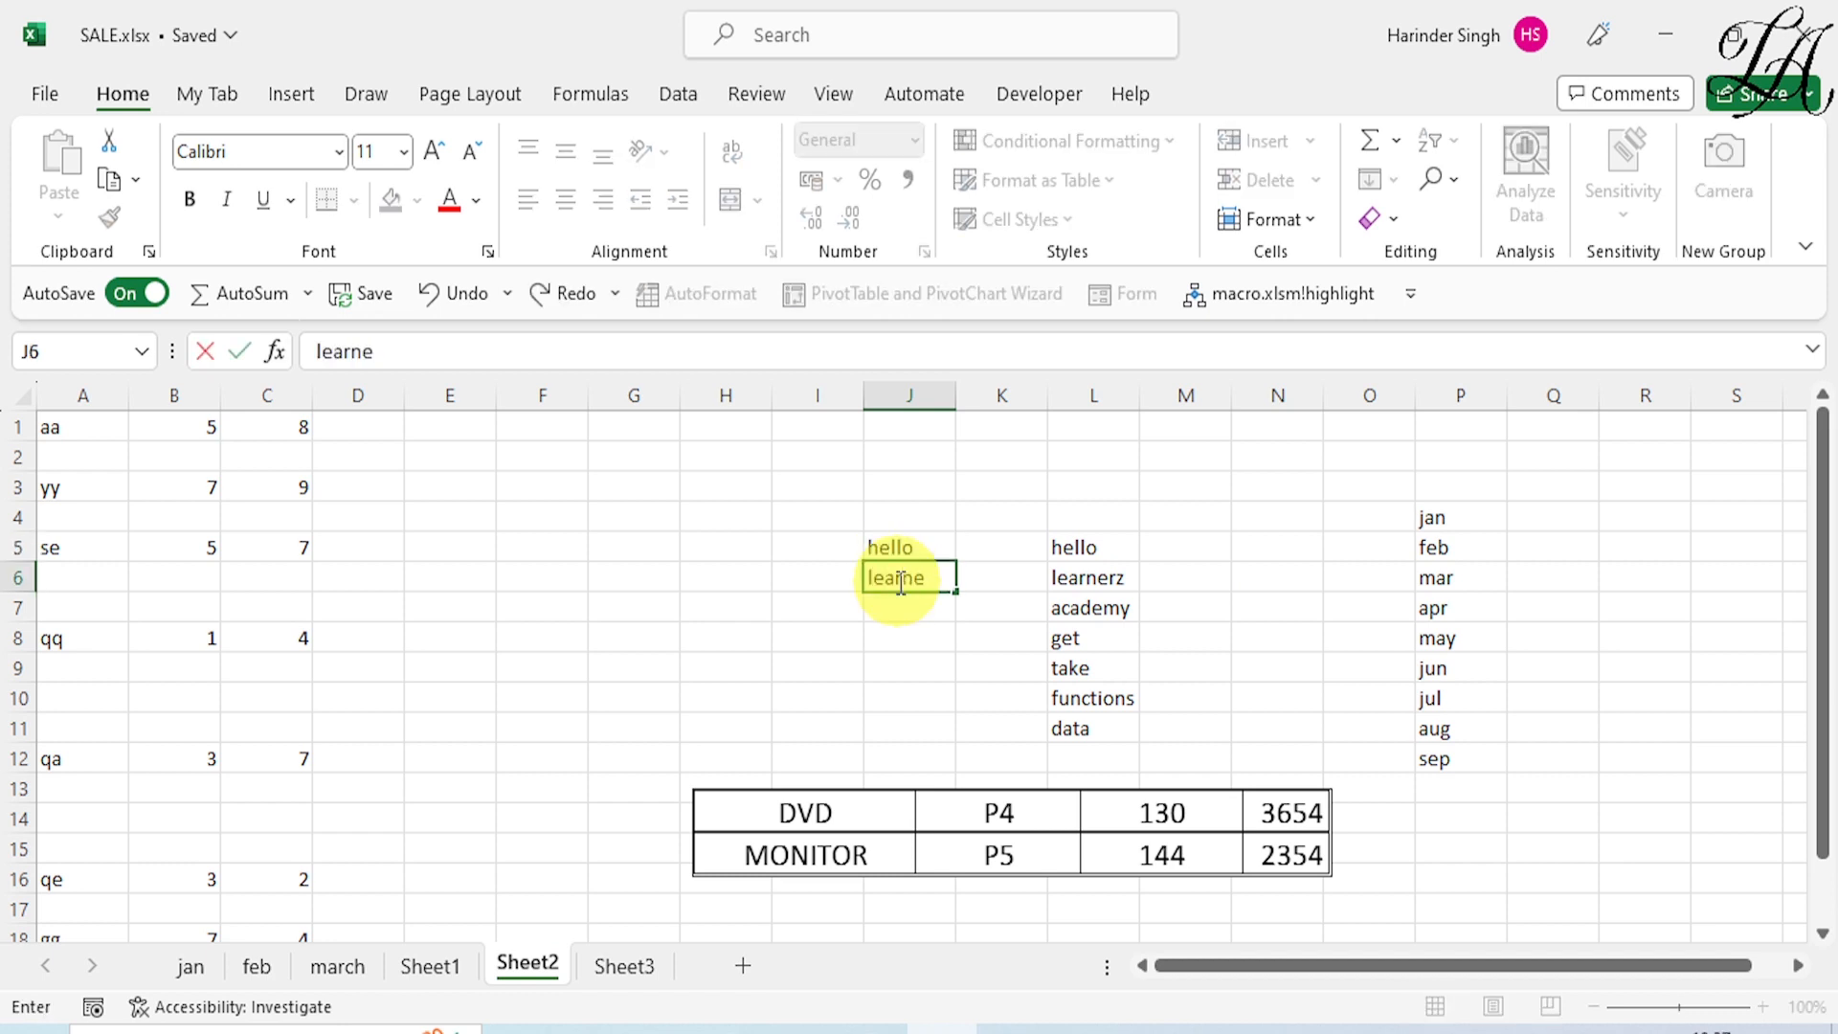
text(rz)
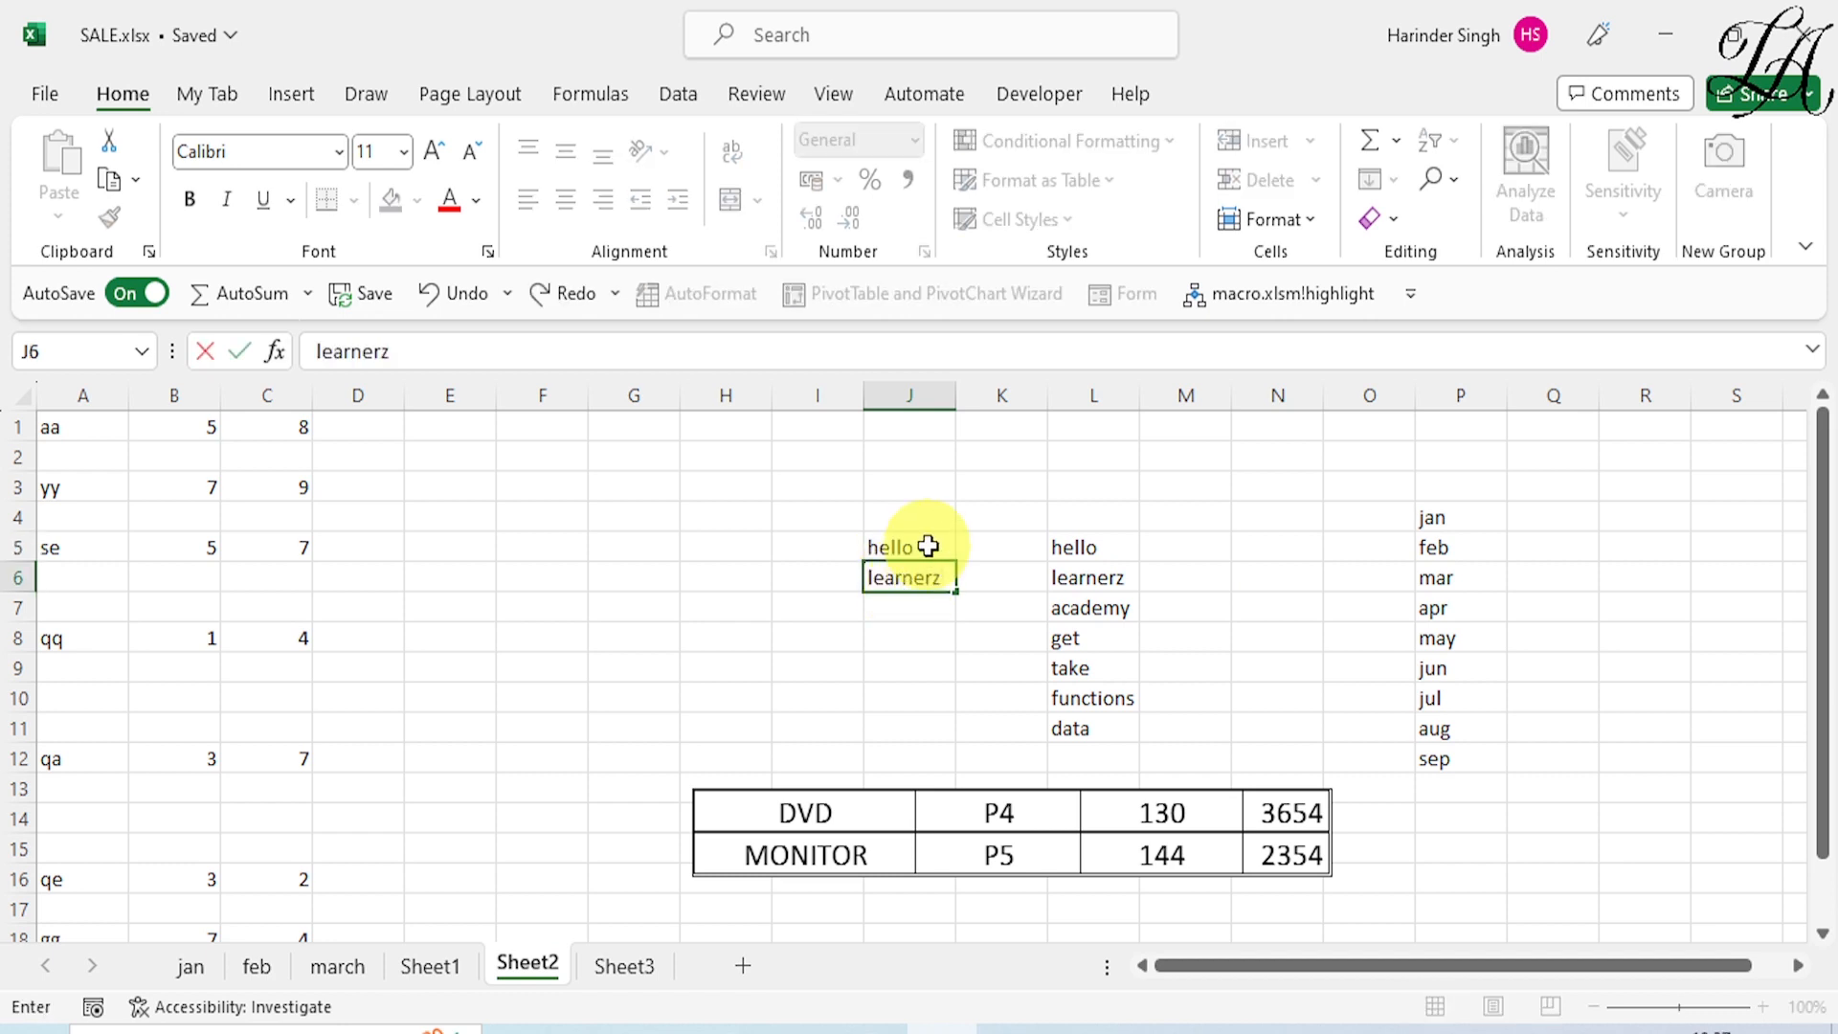
drag(927, 544, 952, 732)
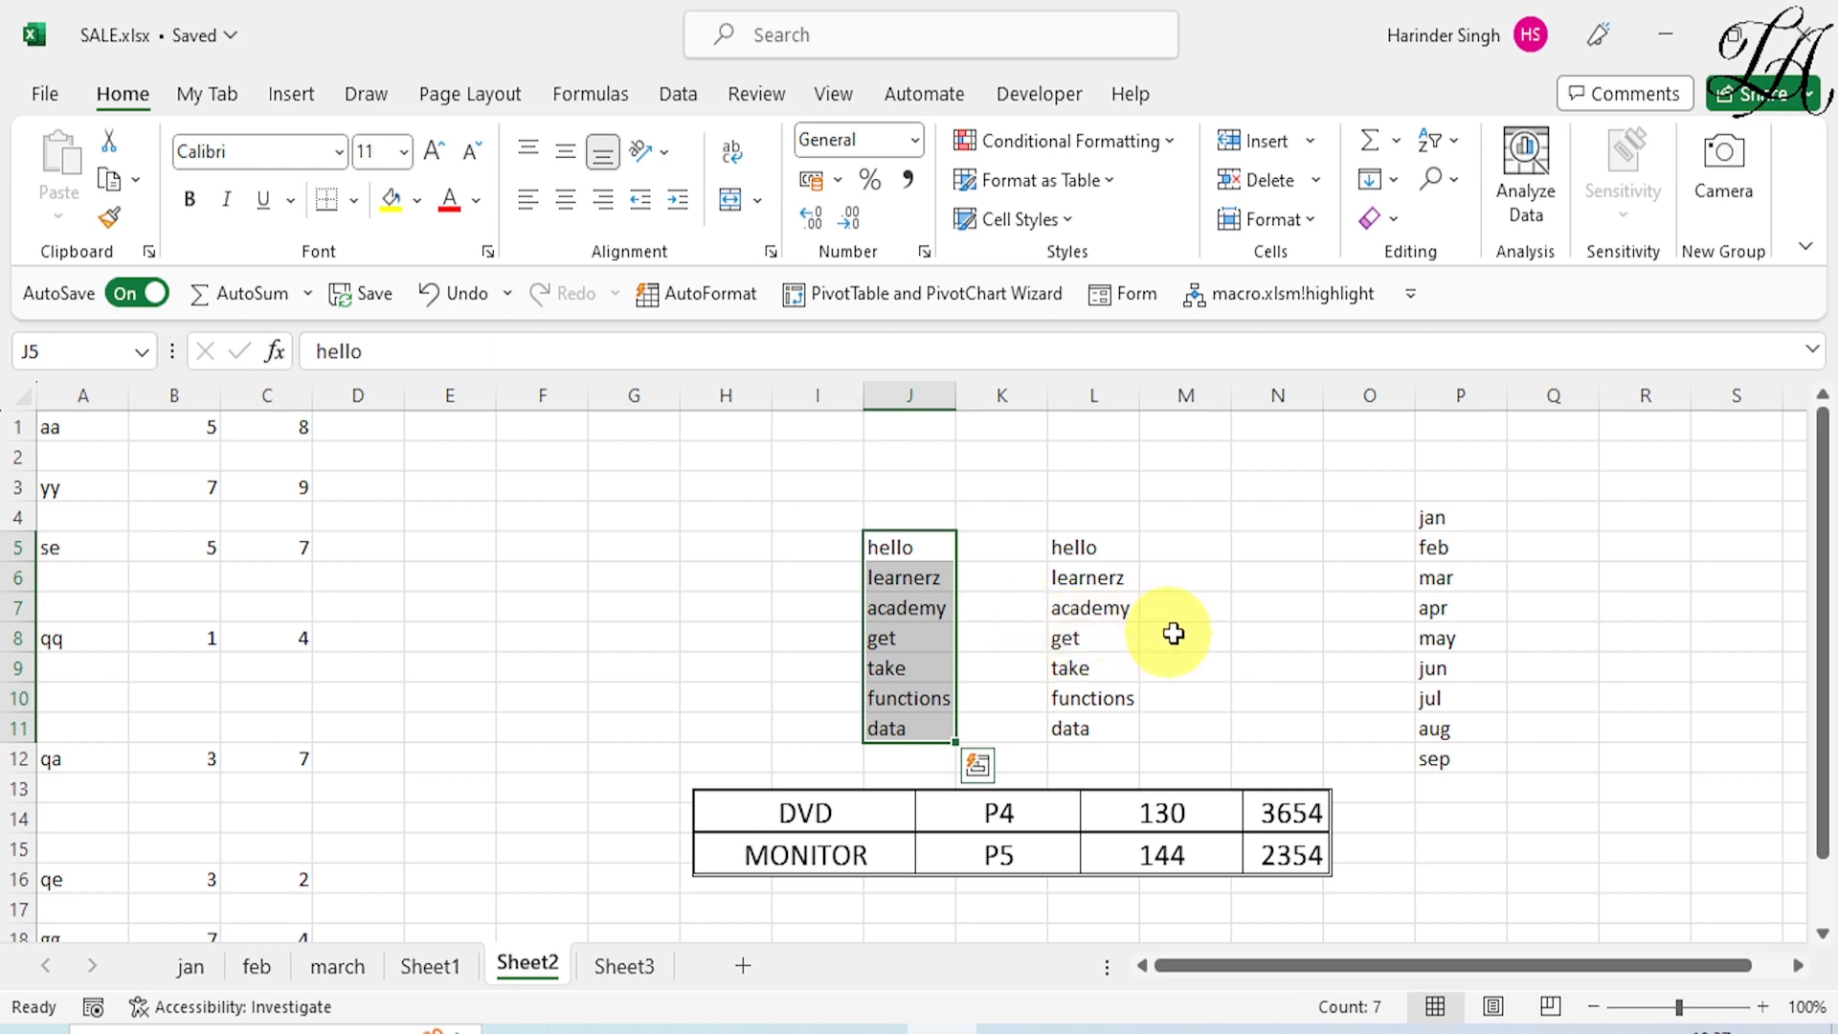
Step: Switch to Sheet3 and enter the direct reference formula =E5 in cell E1
scroll(1044, 747, down, 1)
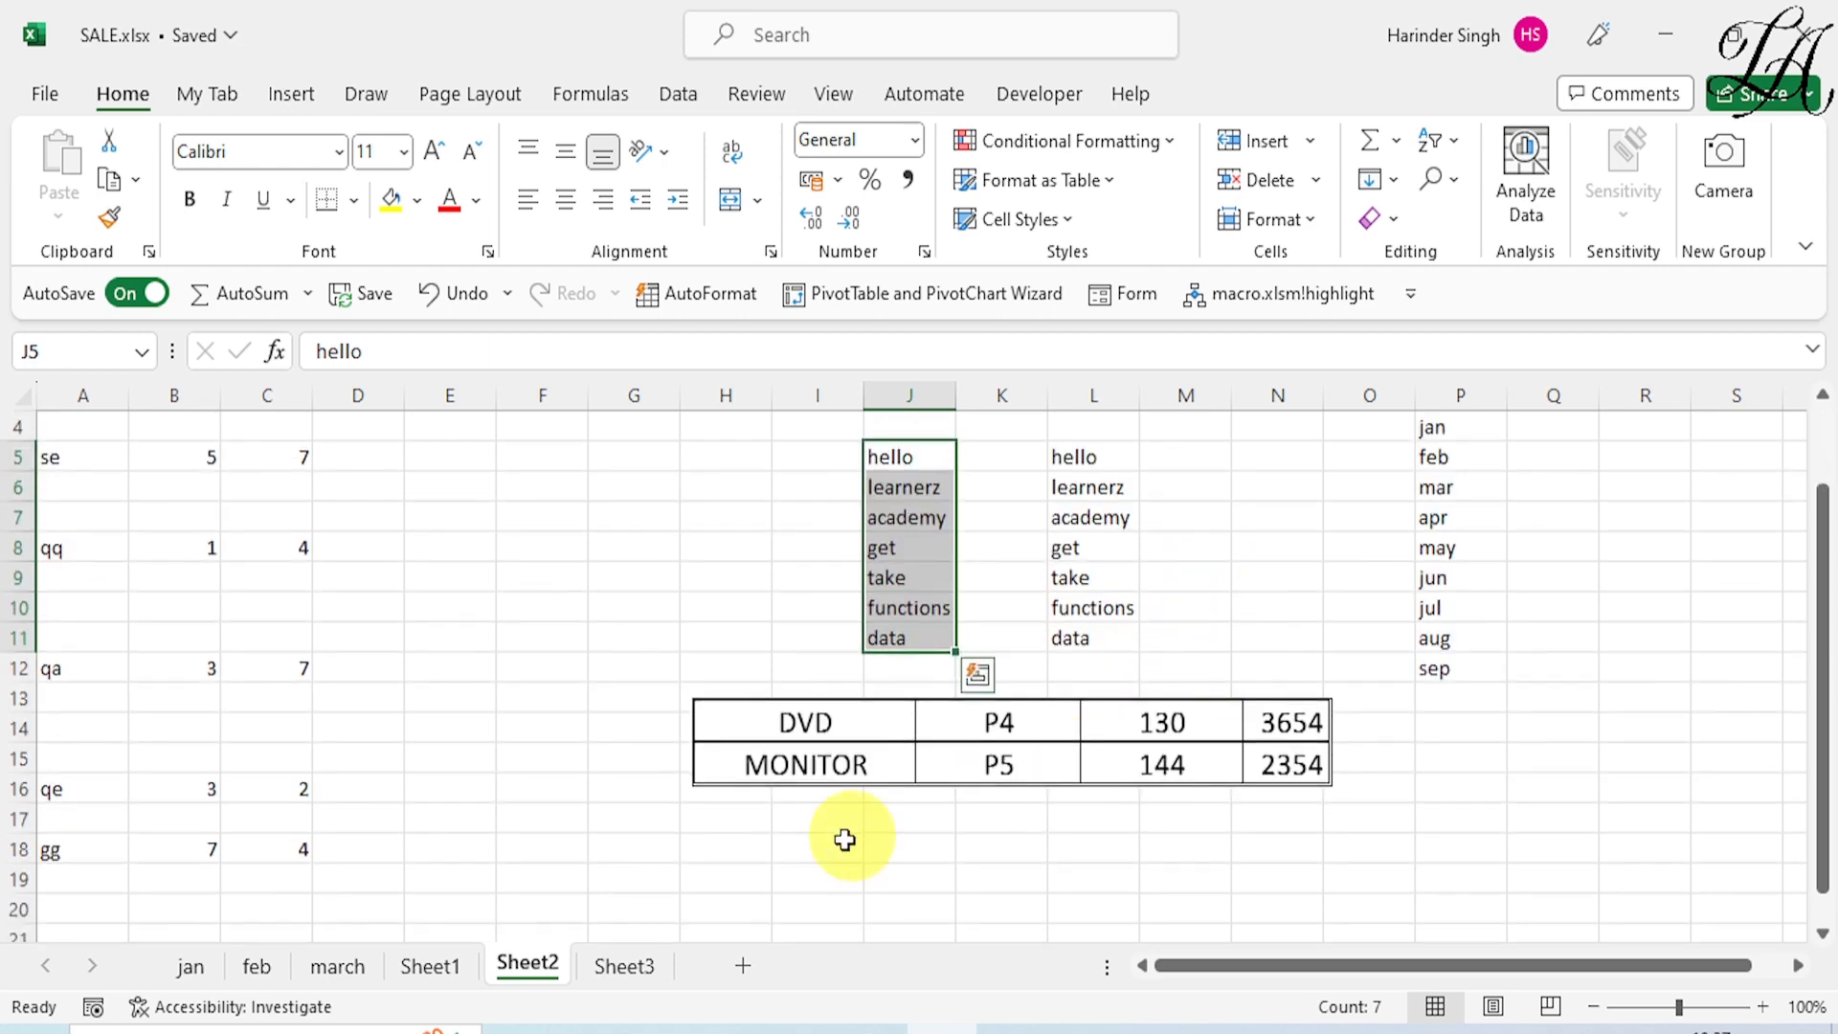
click(627, 965)
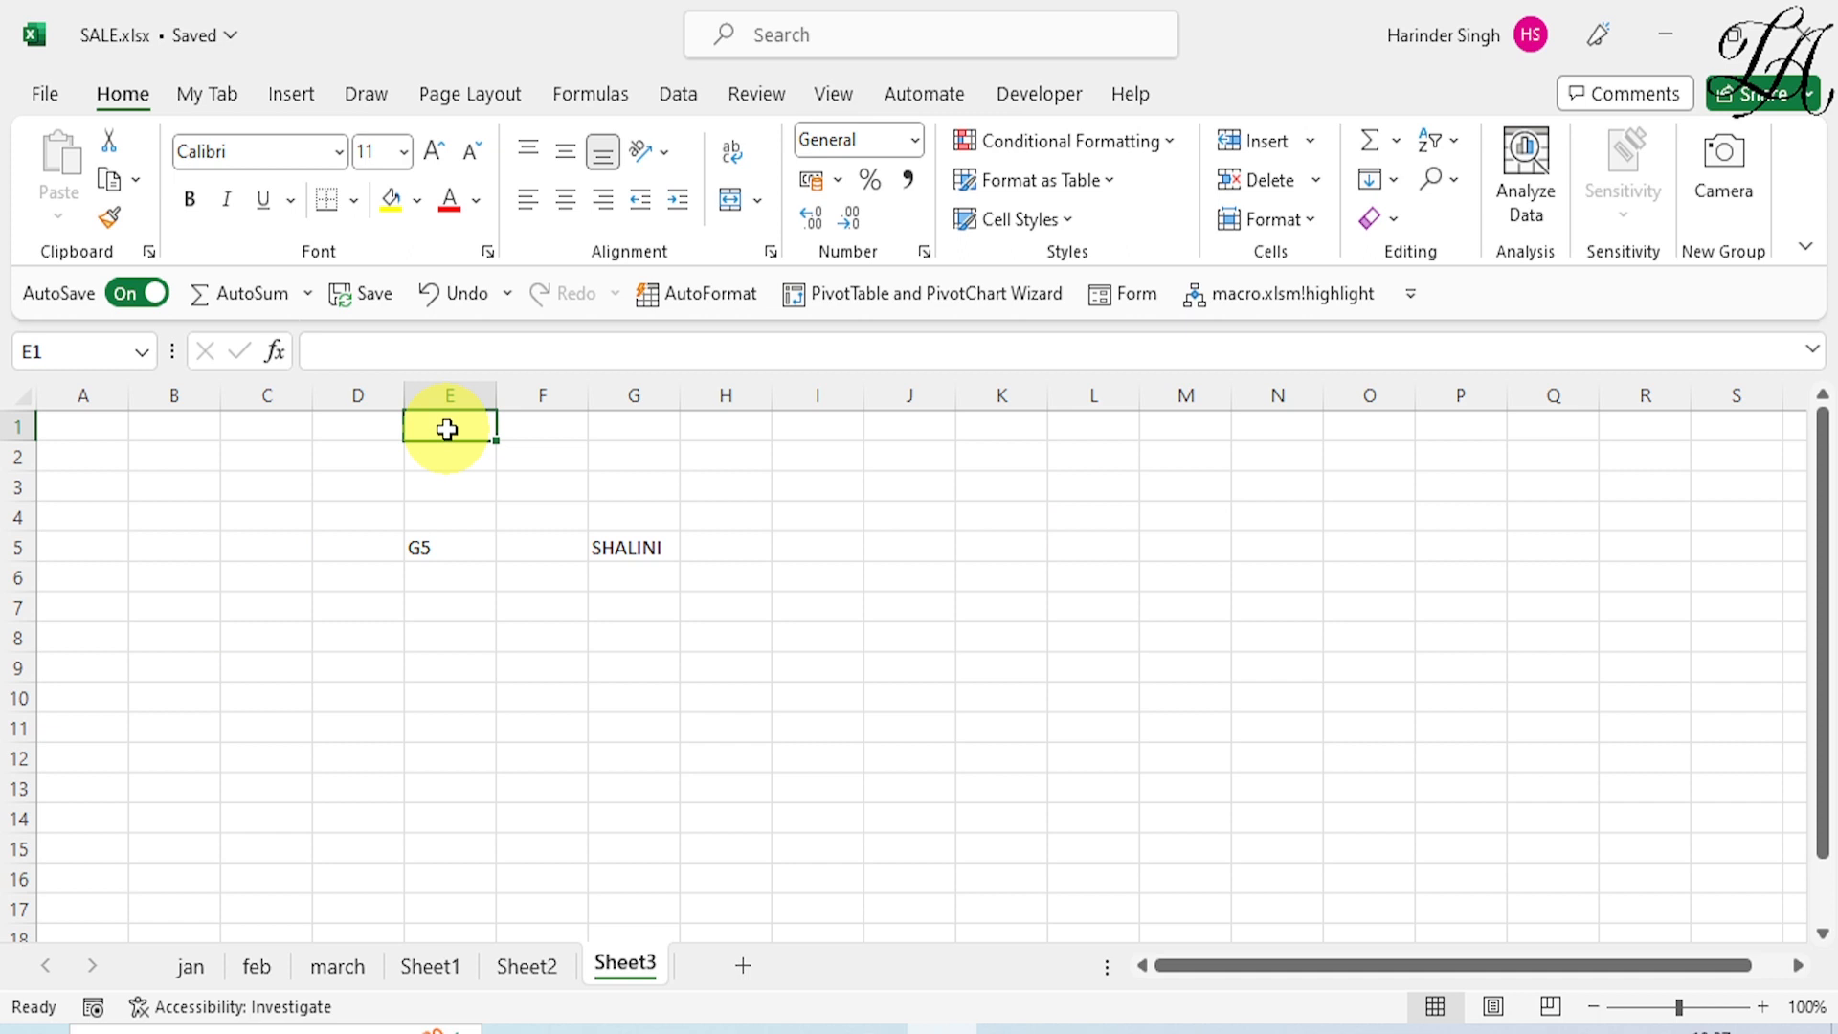
text(=)
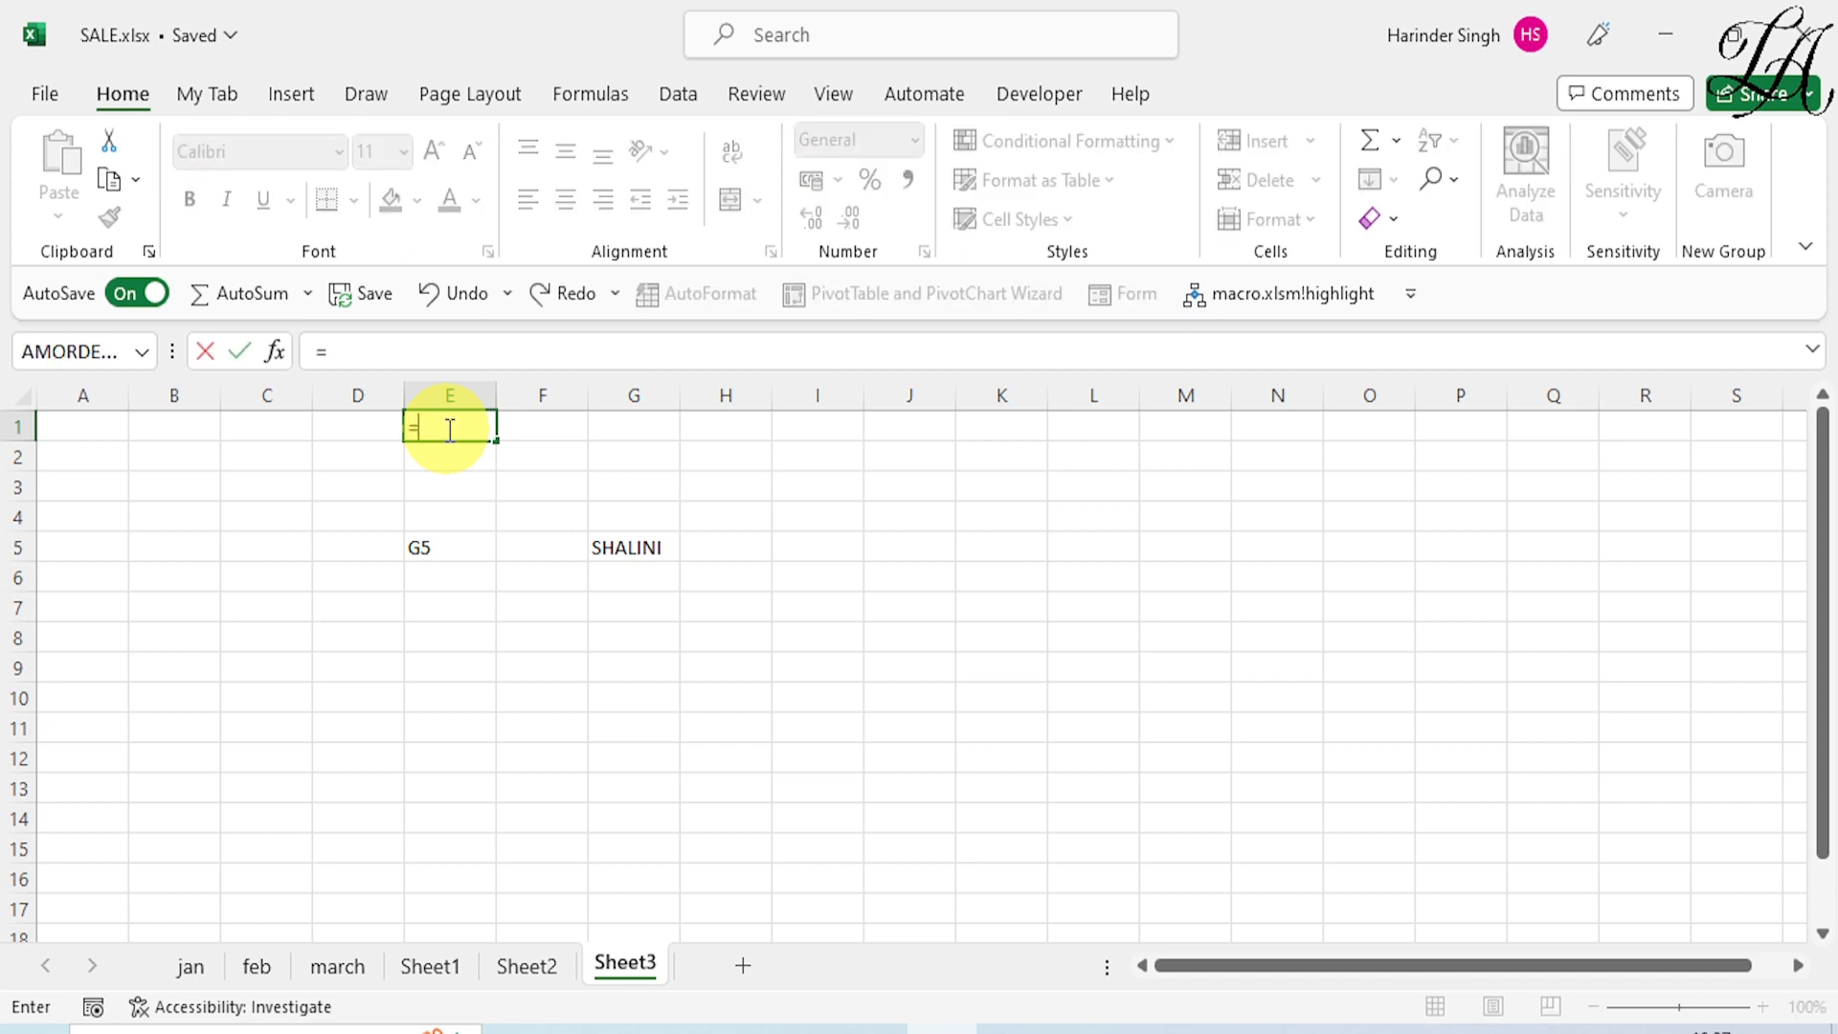
text(e)
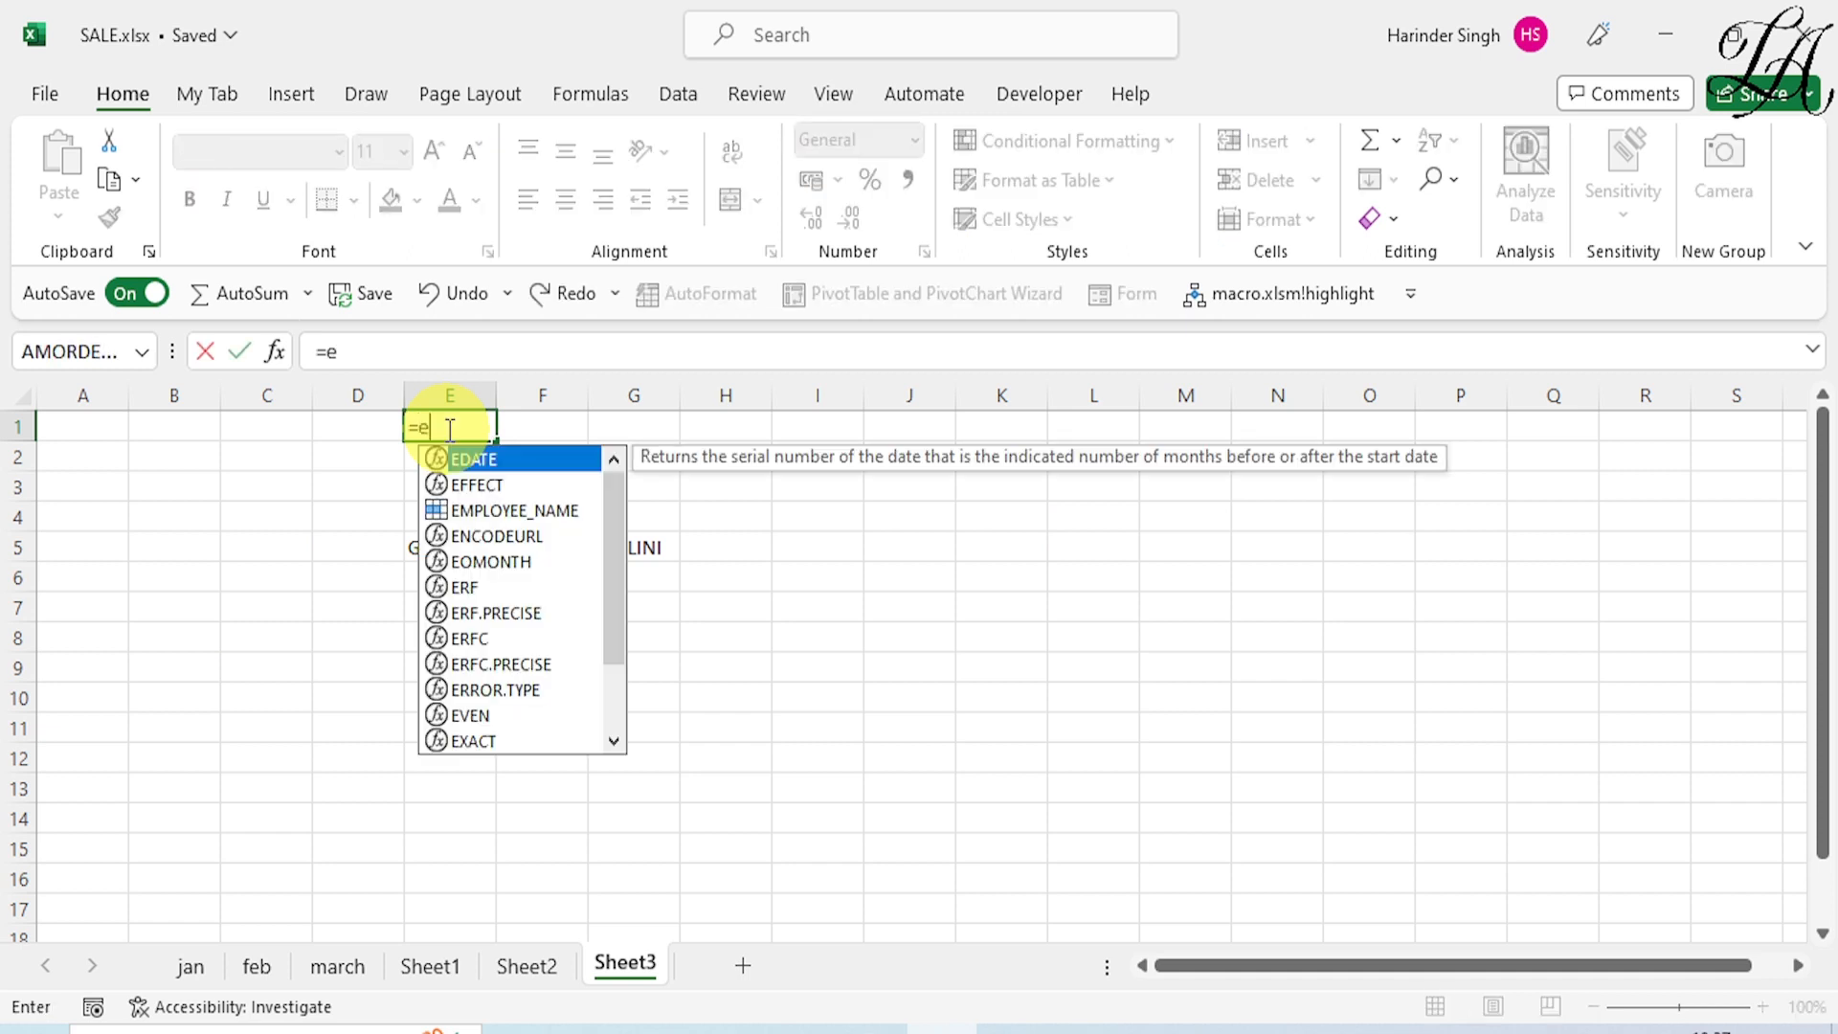
text(5)
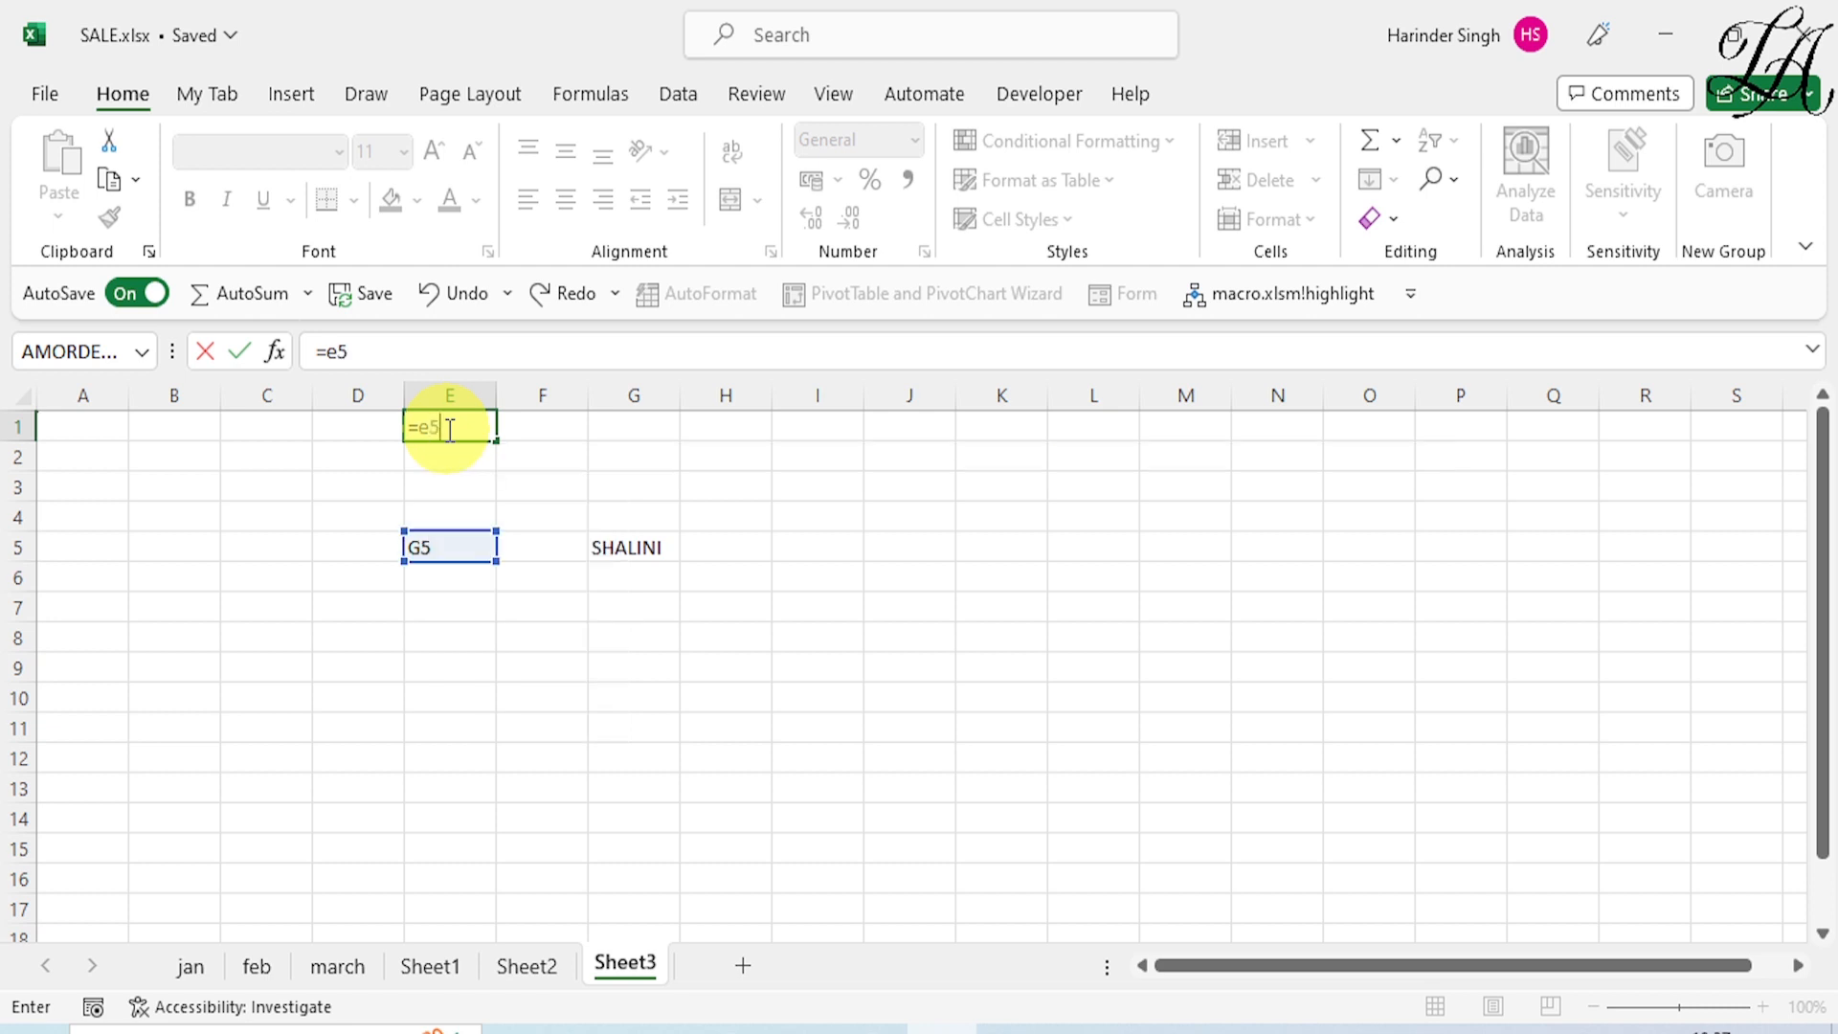
key(Return)
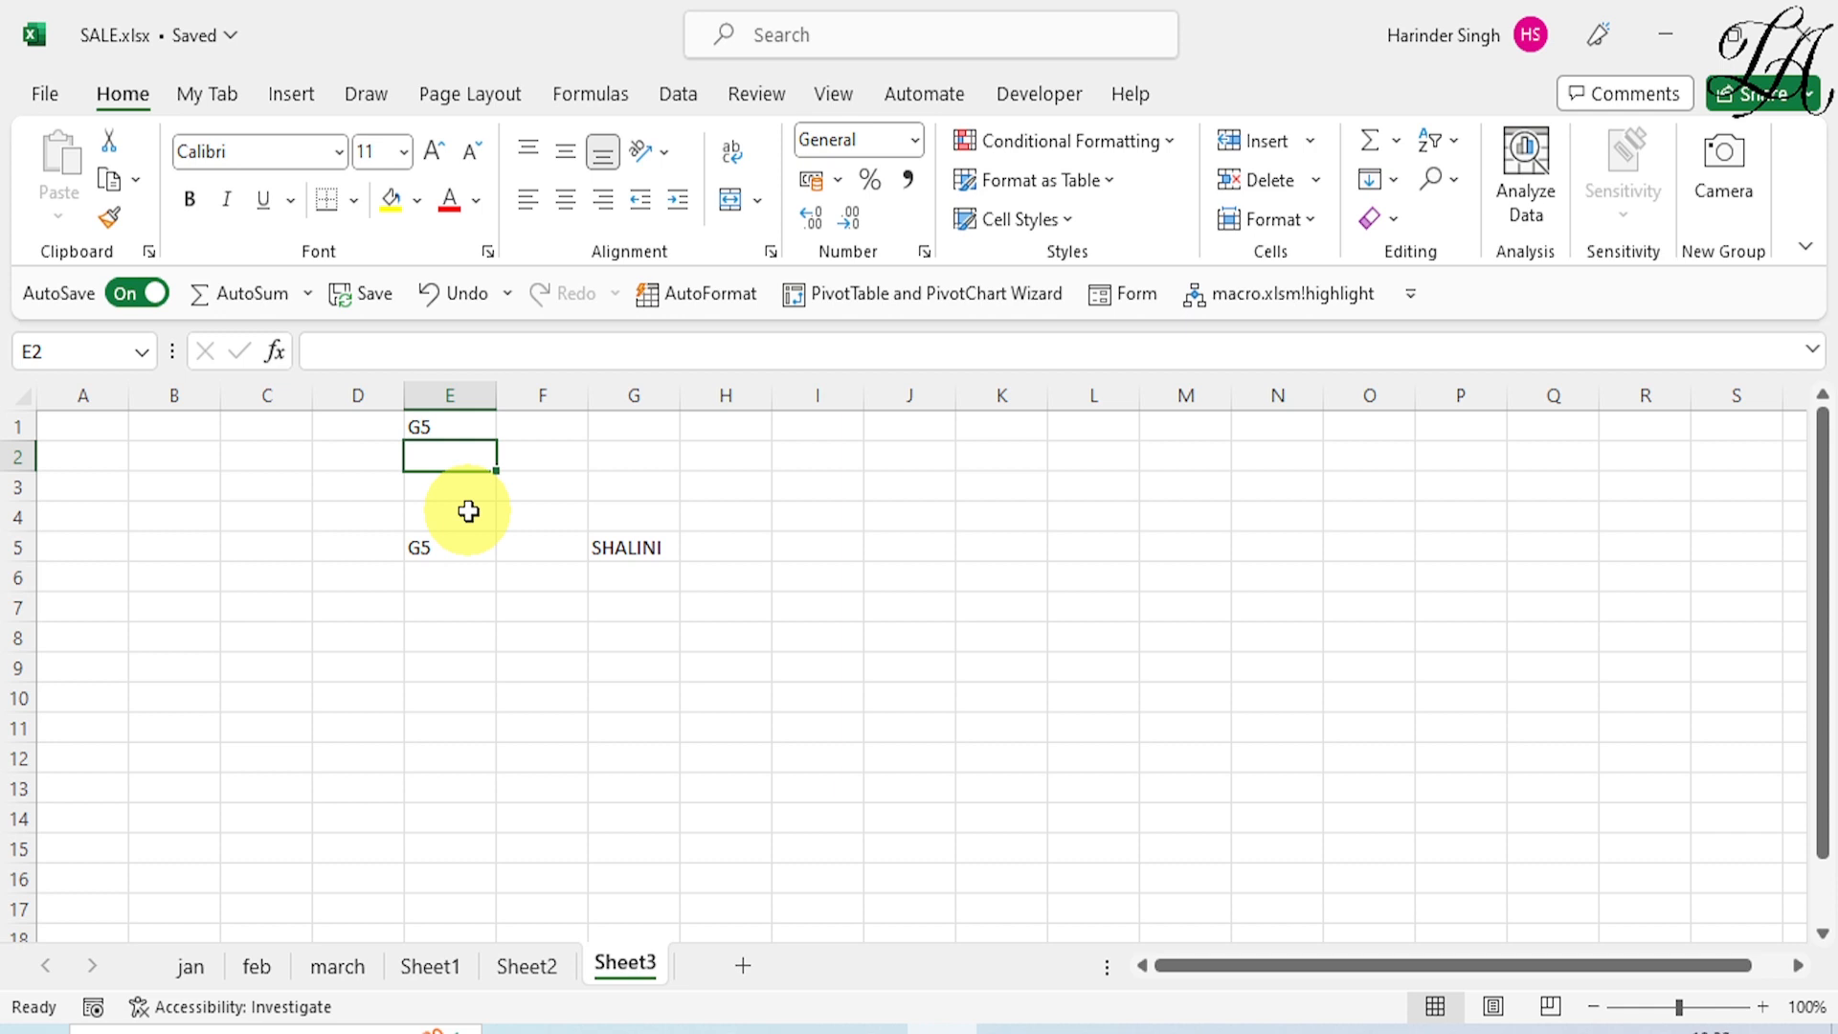
Step: Replace the formula in cell E1 of Sheet3 with =INDIRECT(E5)
click(447, 429)
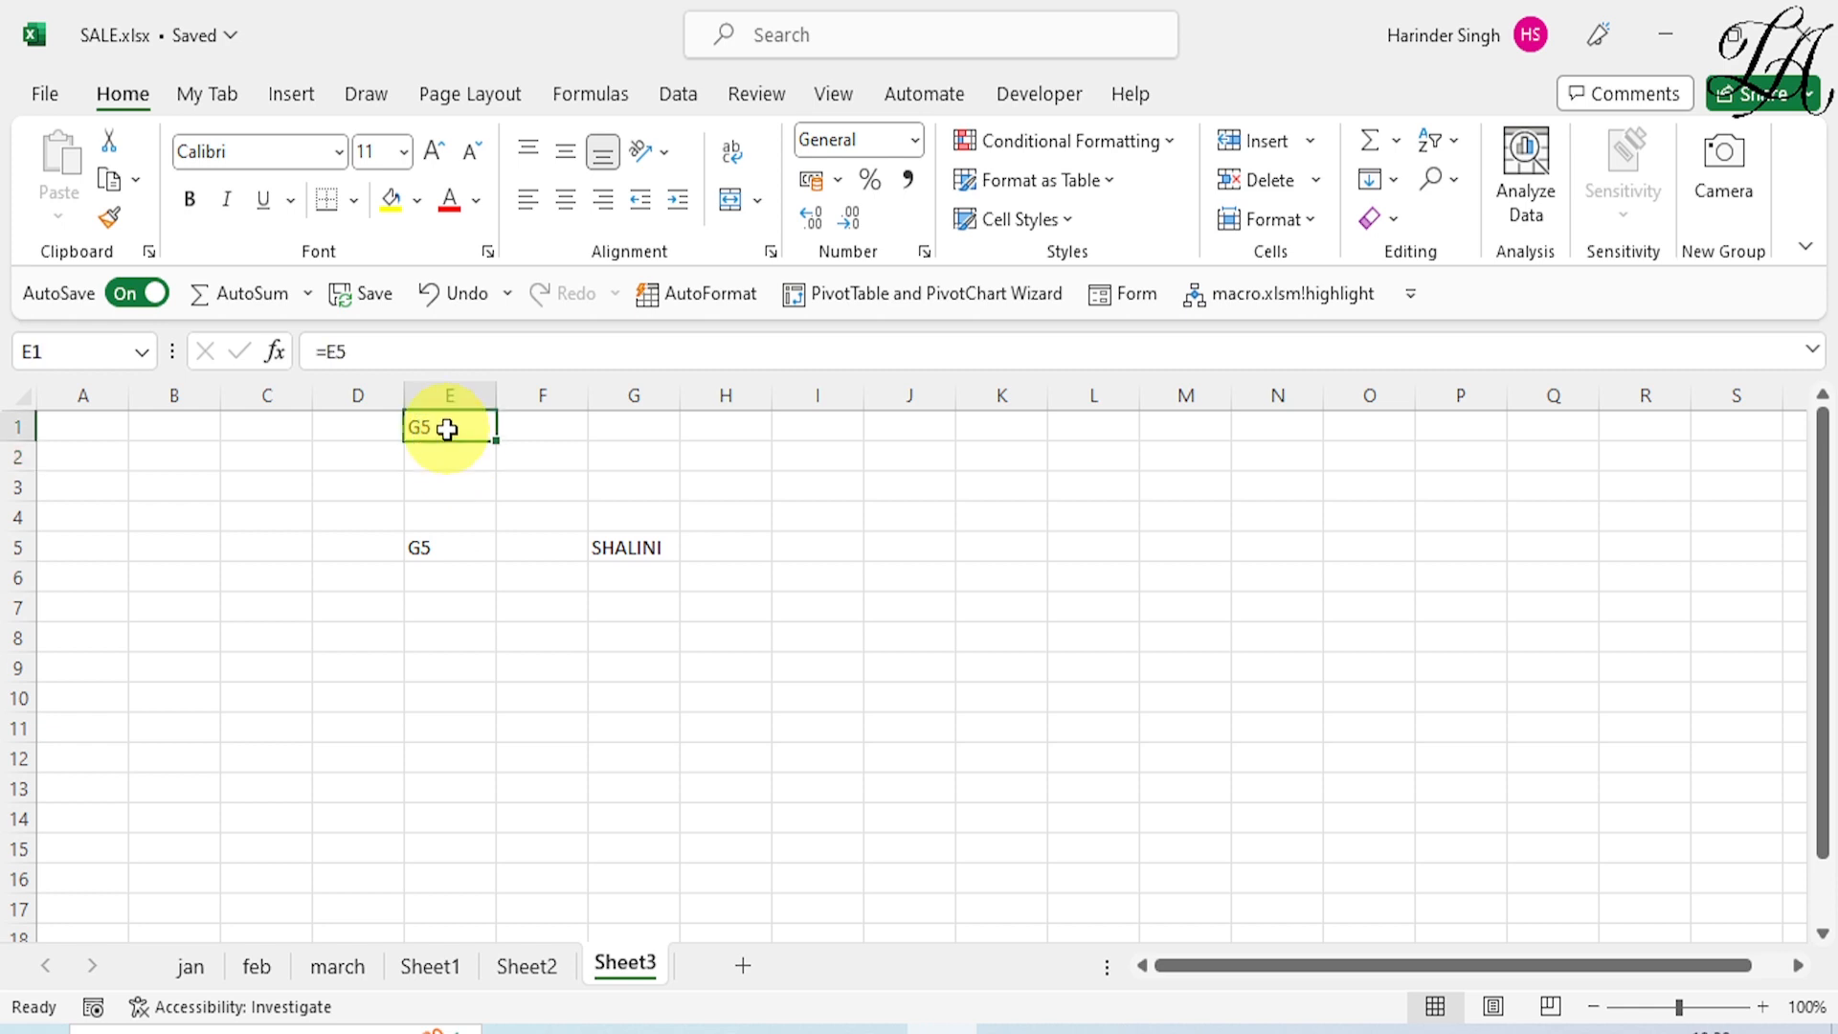
double_click(447, 429)
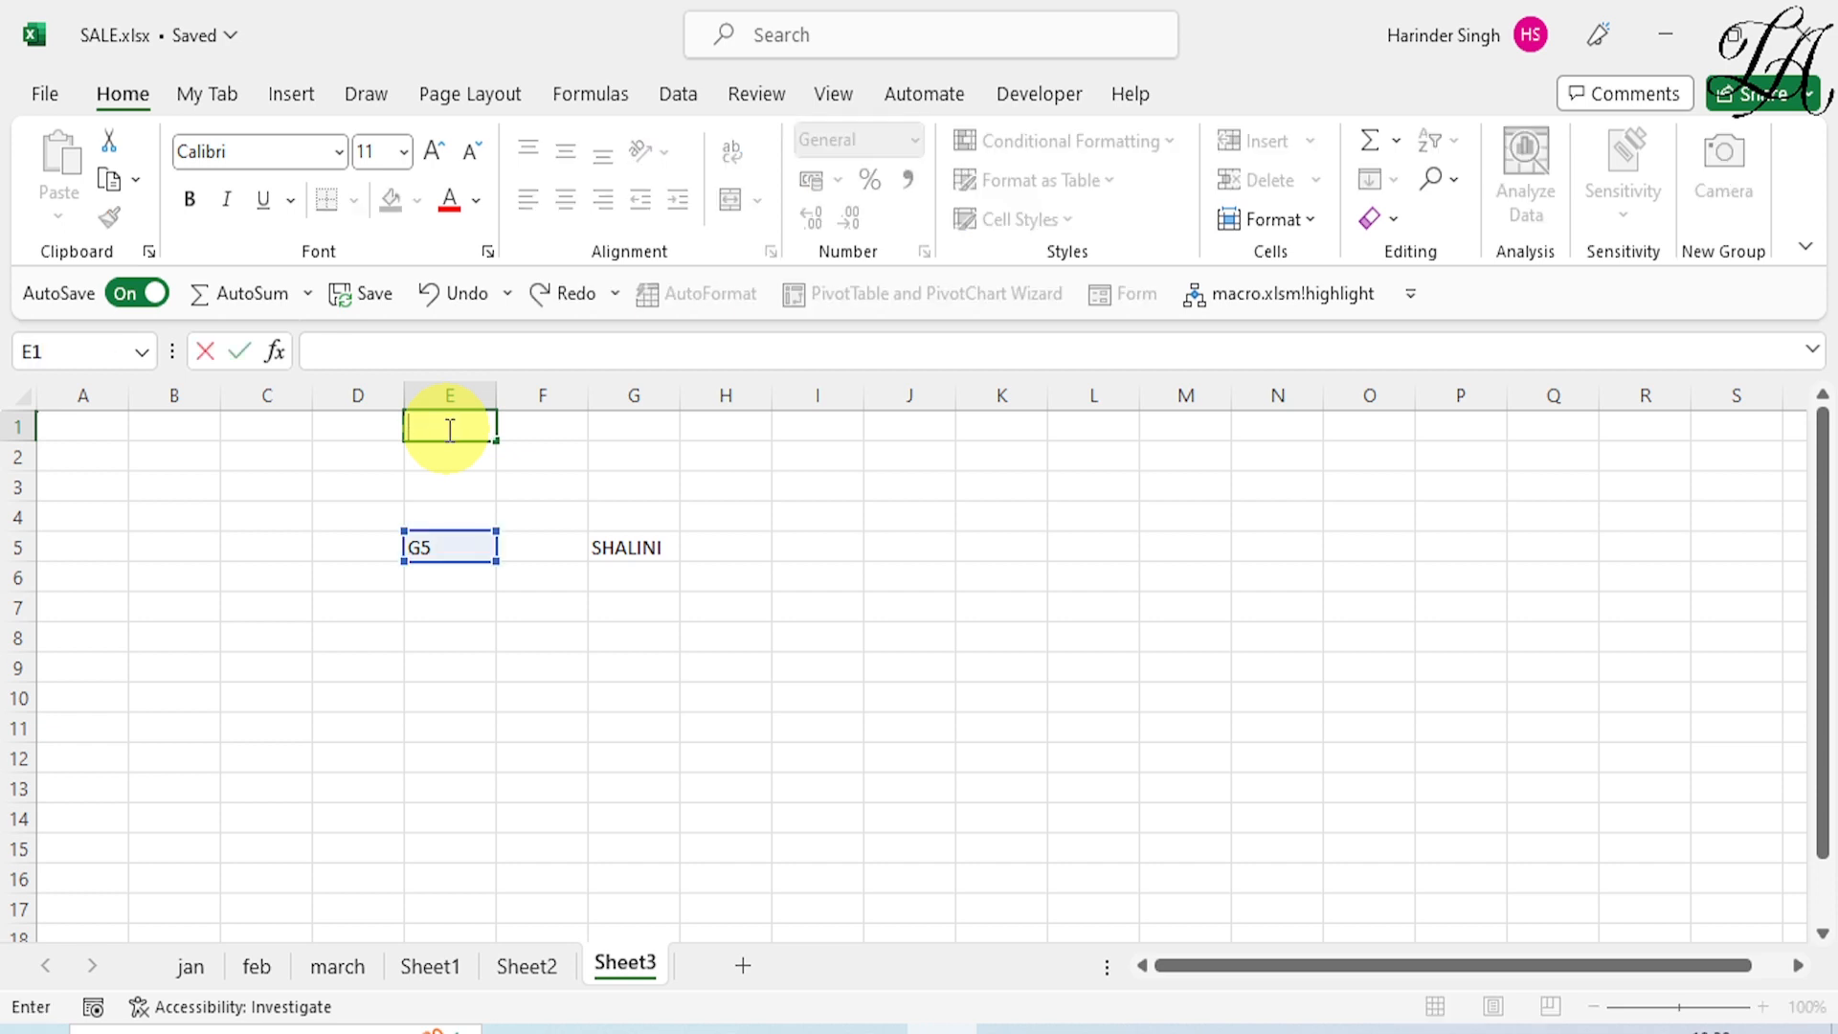
text(=in)
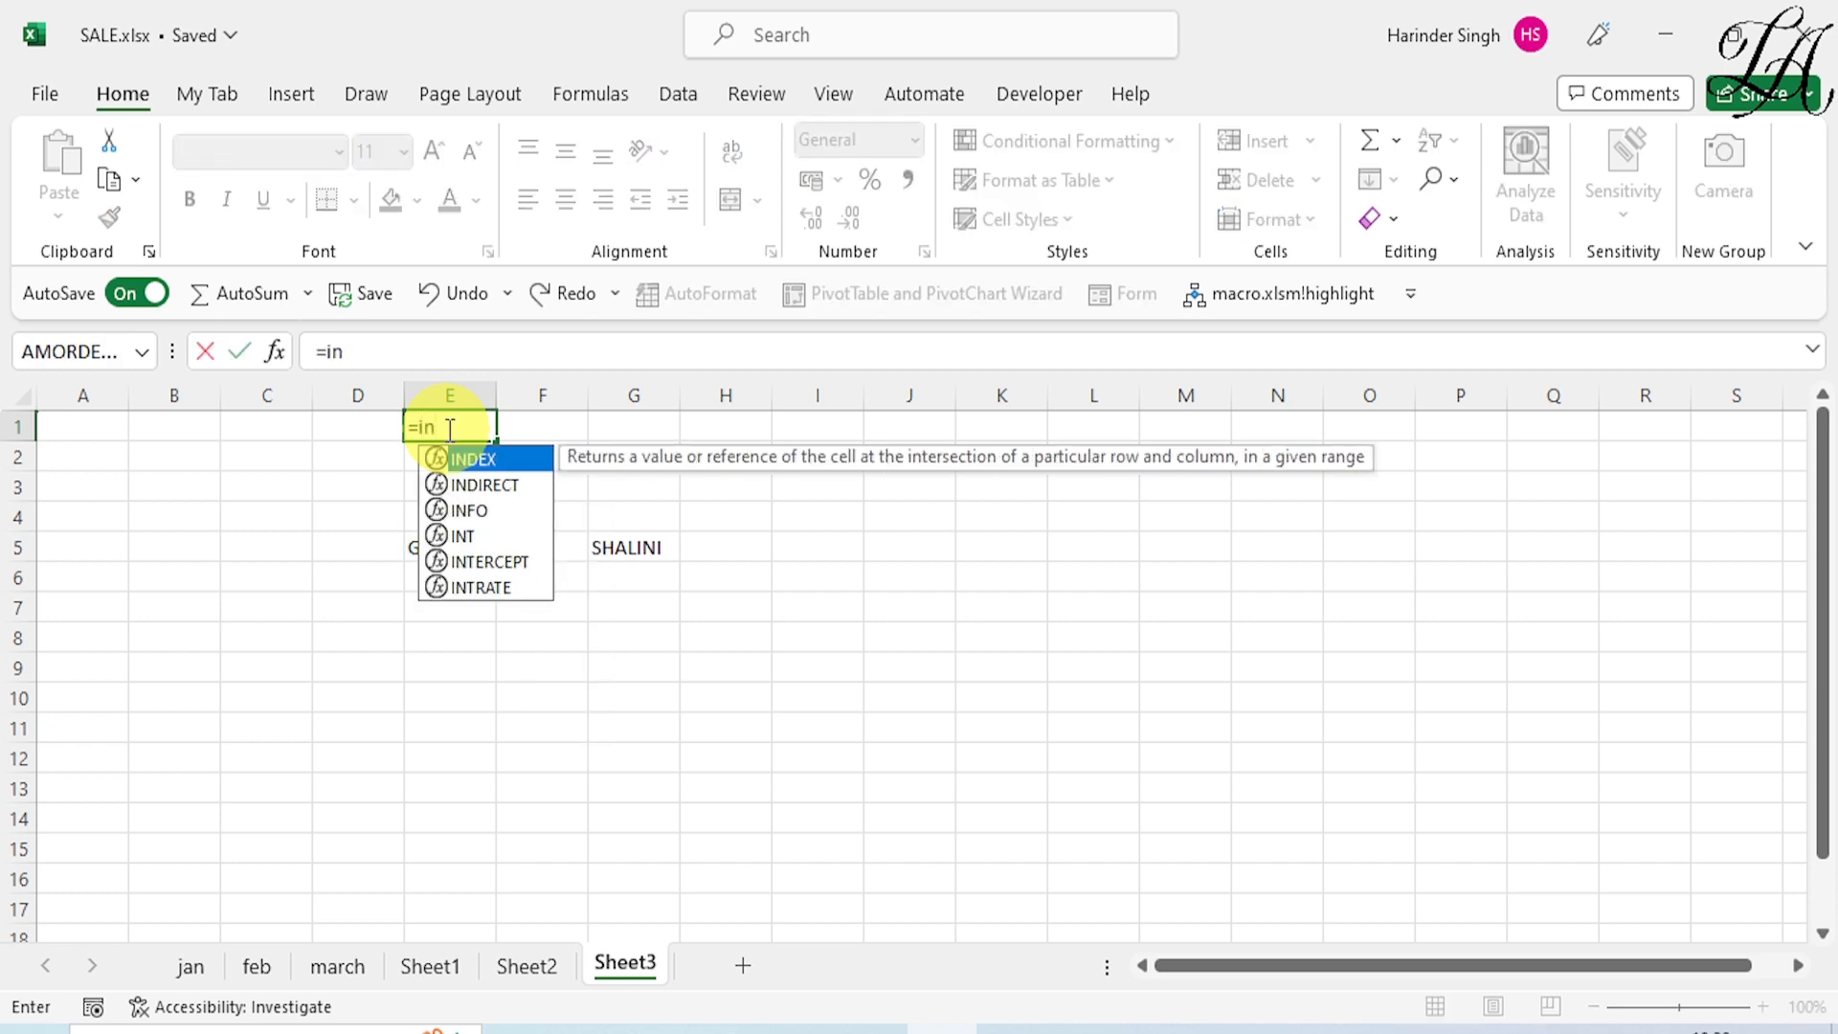
text(direct()
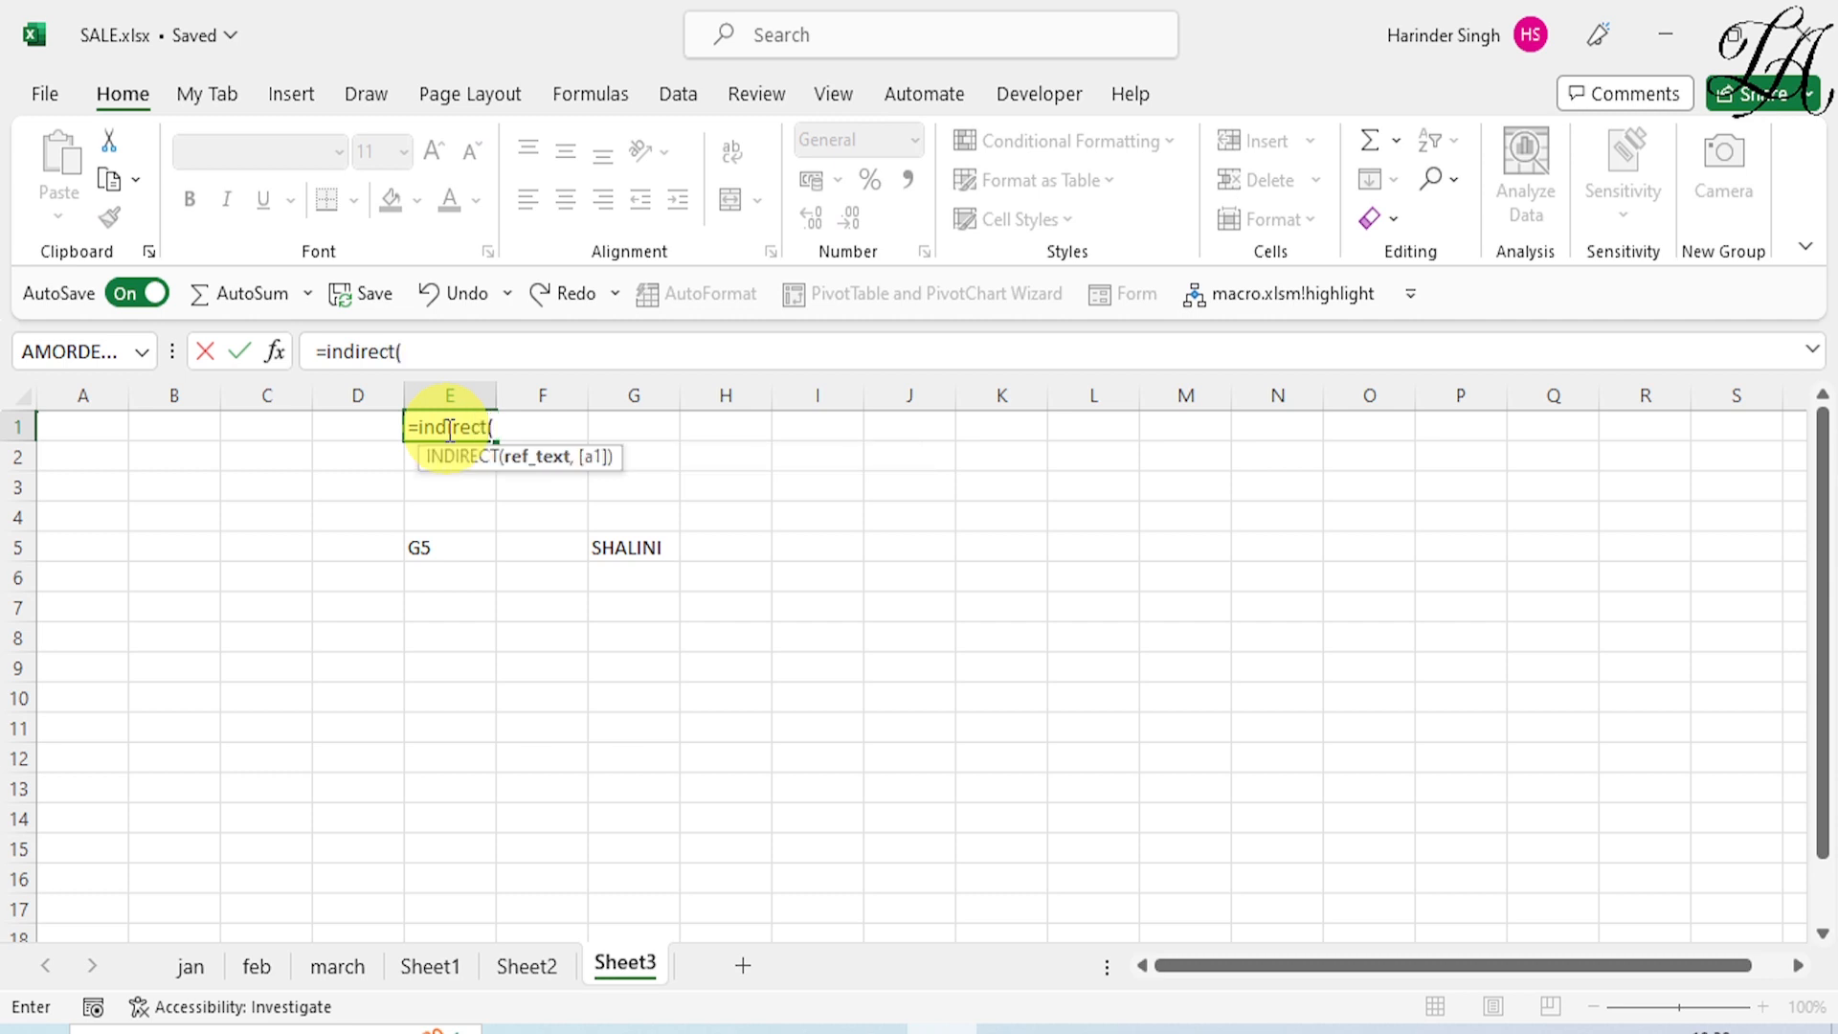
text(e5)
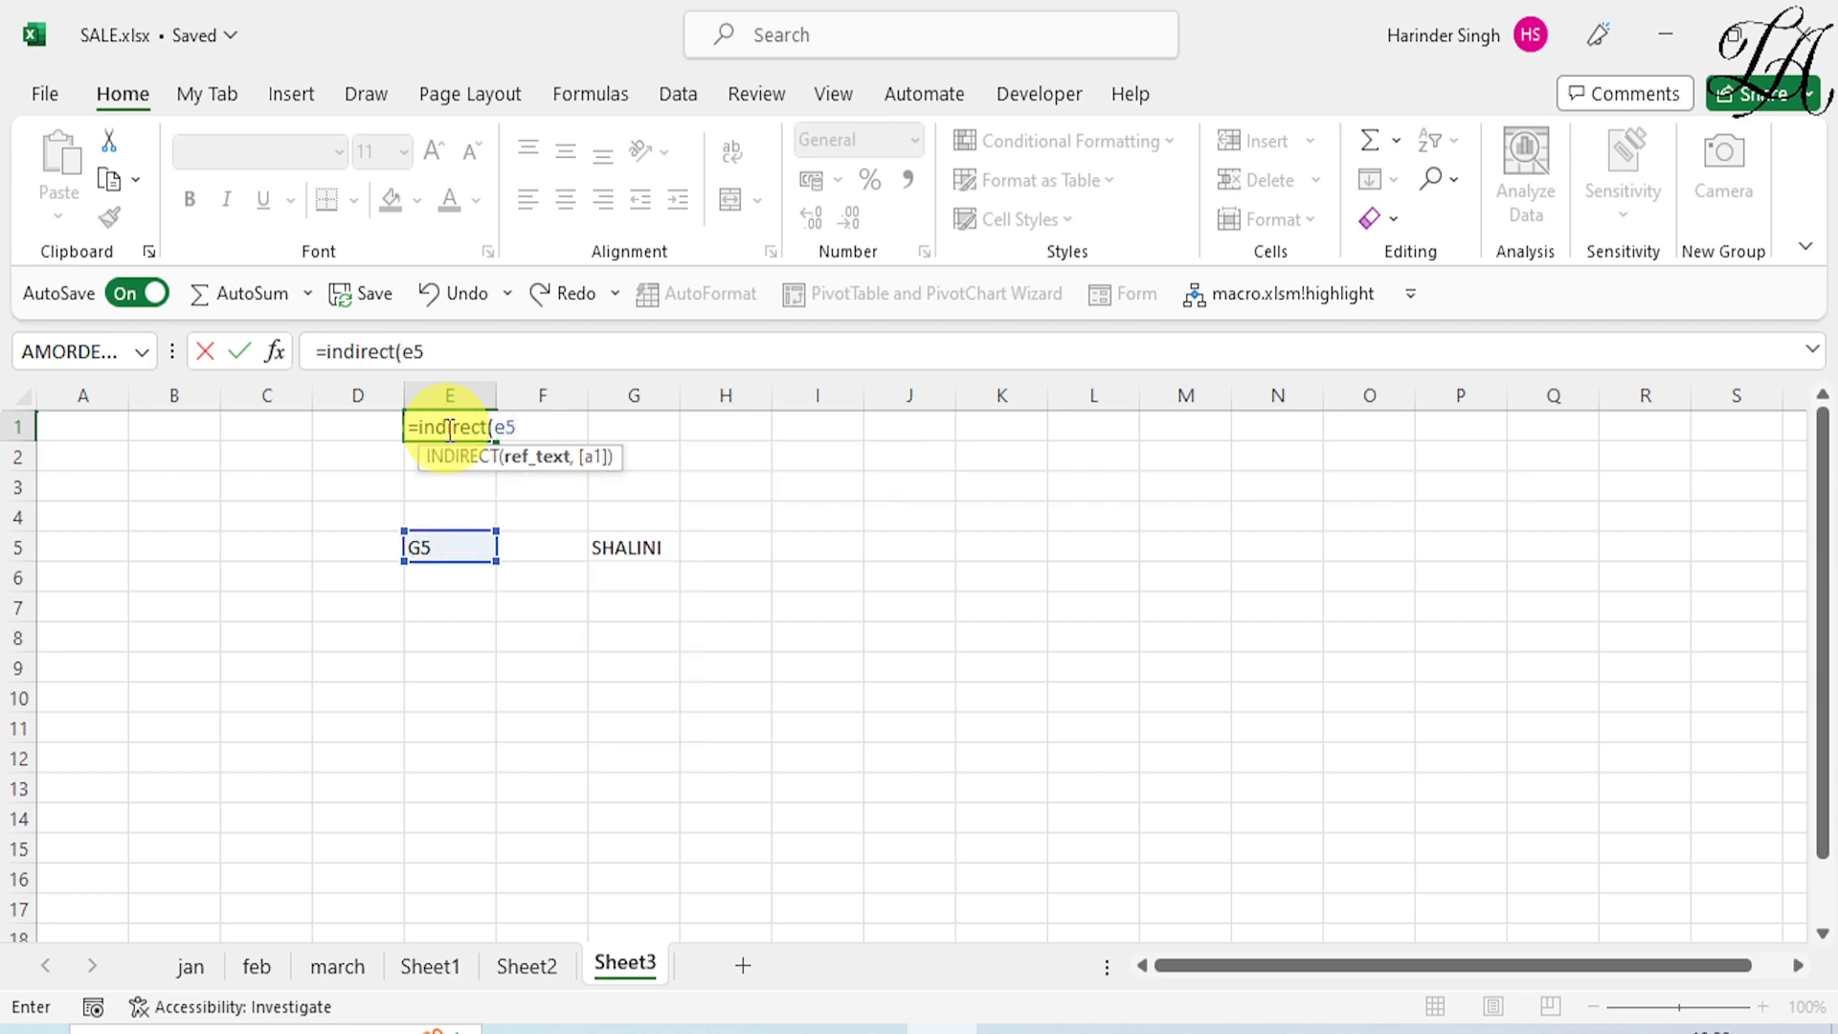
text())
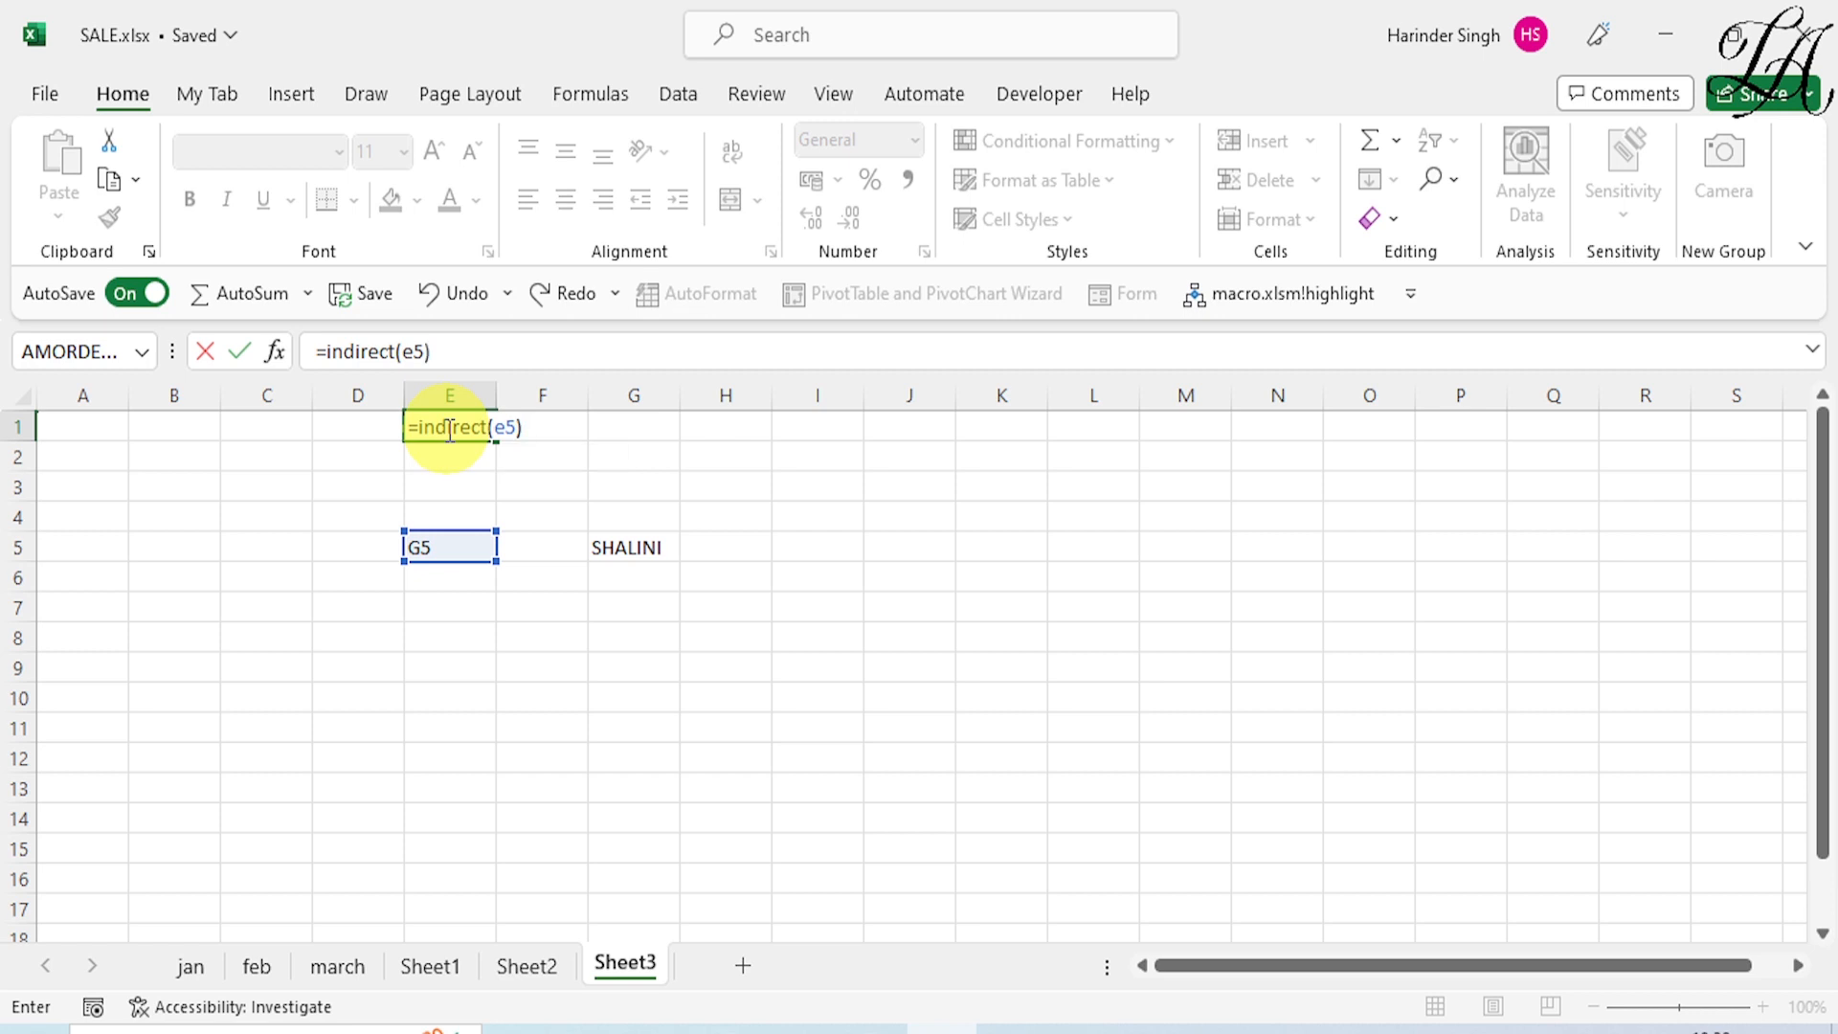
key(Return)
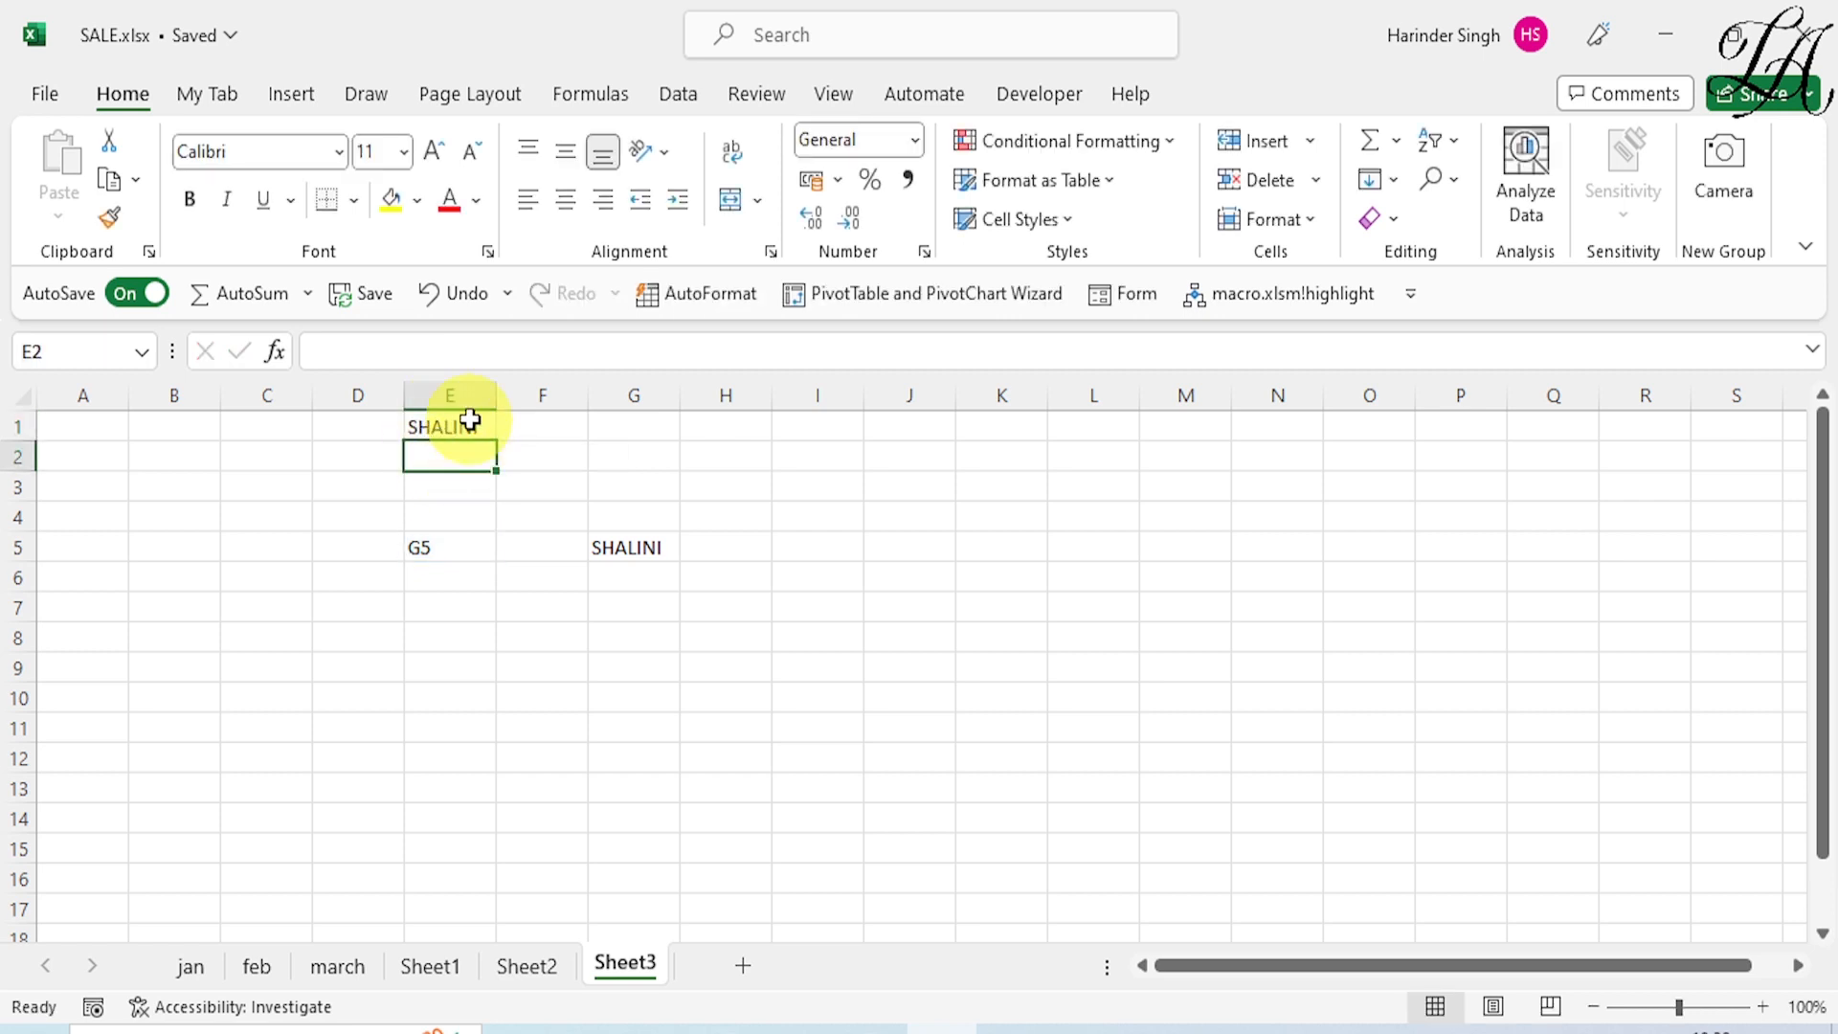